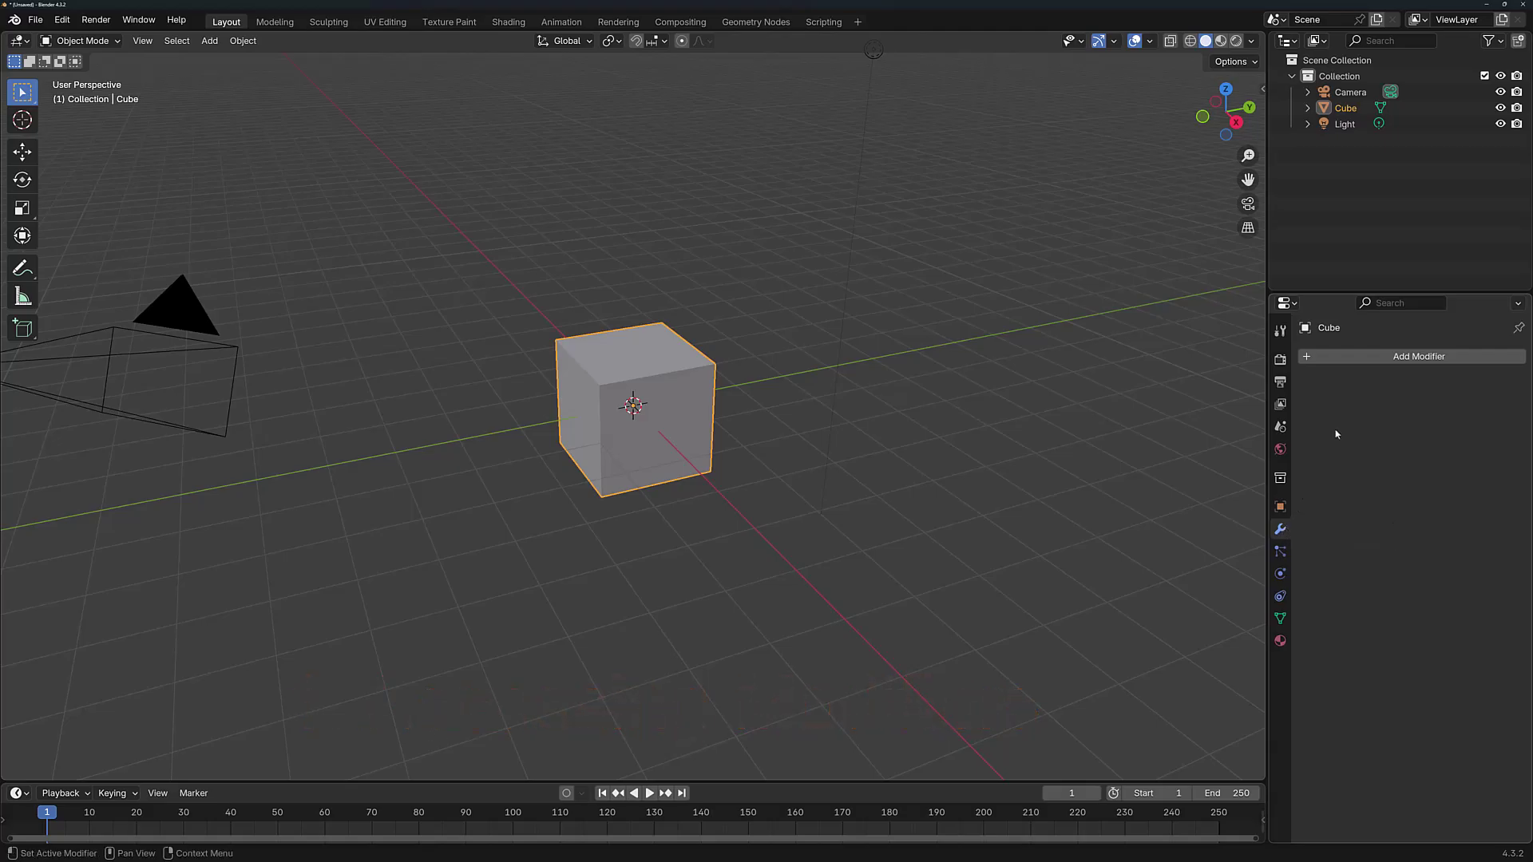
# Step: Add a Weld modifier to the Cube from the Generate modifier list
pyautogui.click(1363, 359)
pyautogui.moveTo(1314, 361)
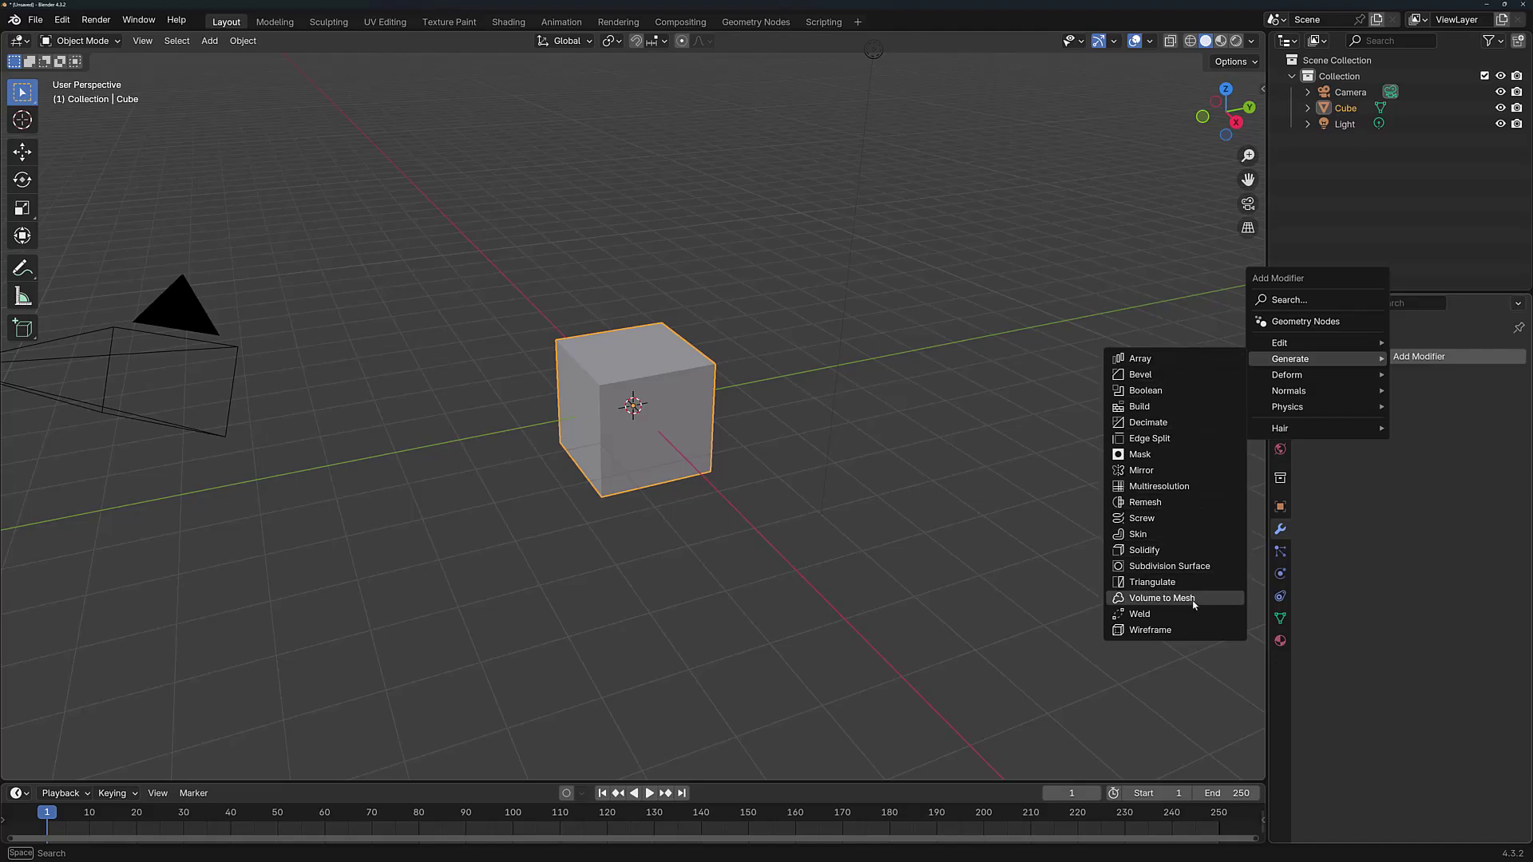
pyautogui.click(1159, 614)
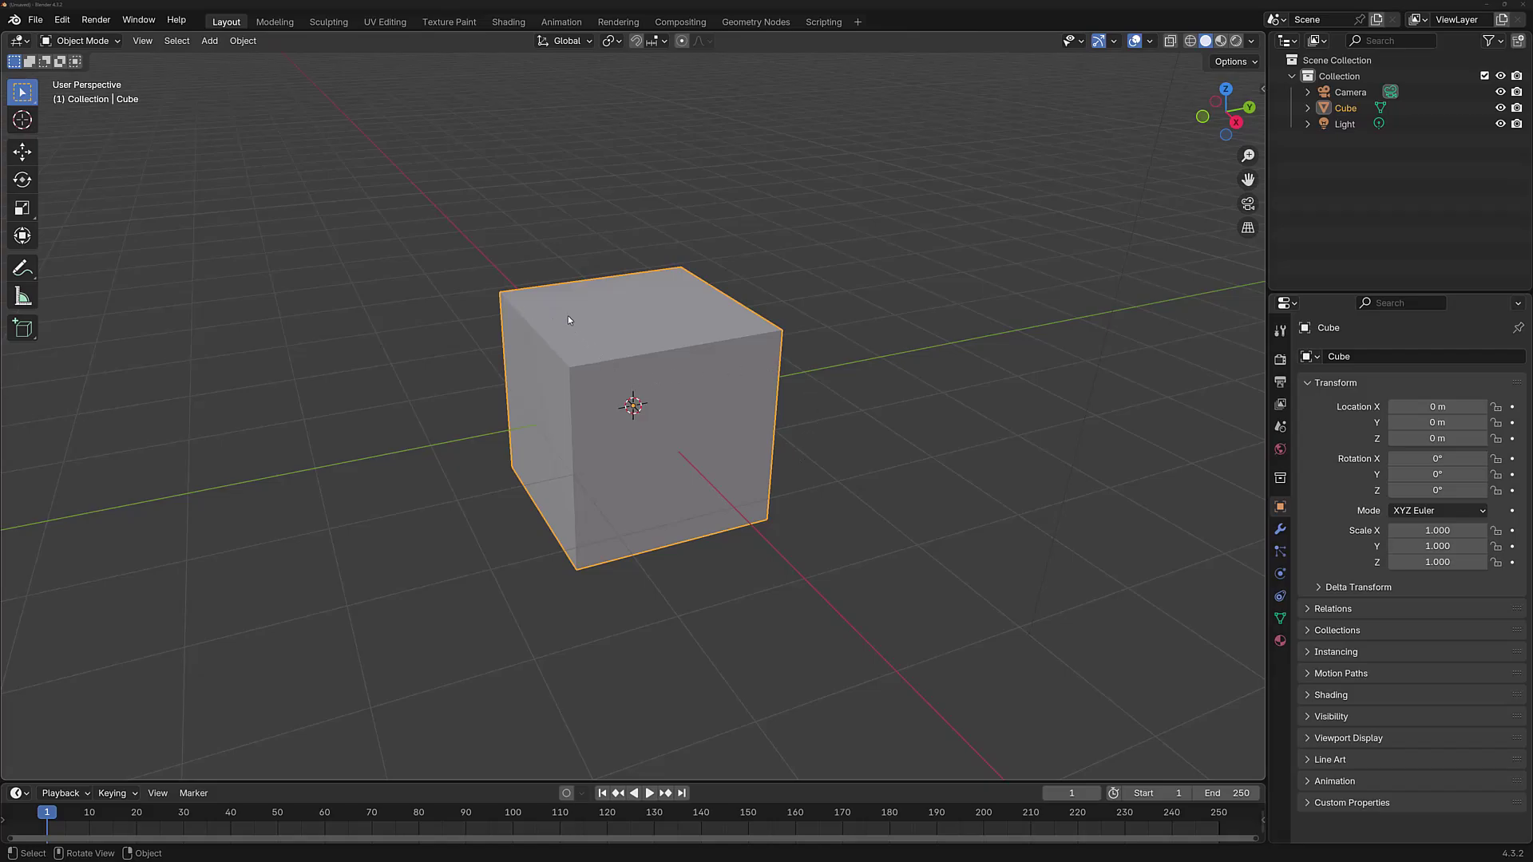
# Step: In Edit Mode, merge the selected top-left corner vertices at their centre
pyautogui.press('Tab')
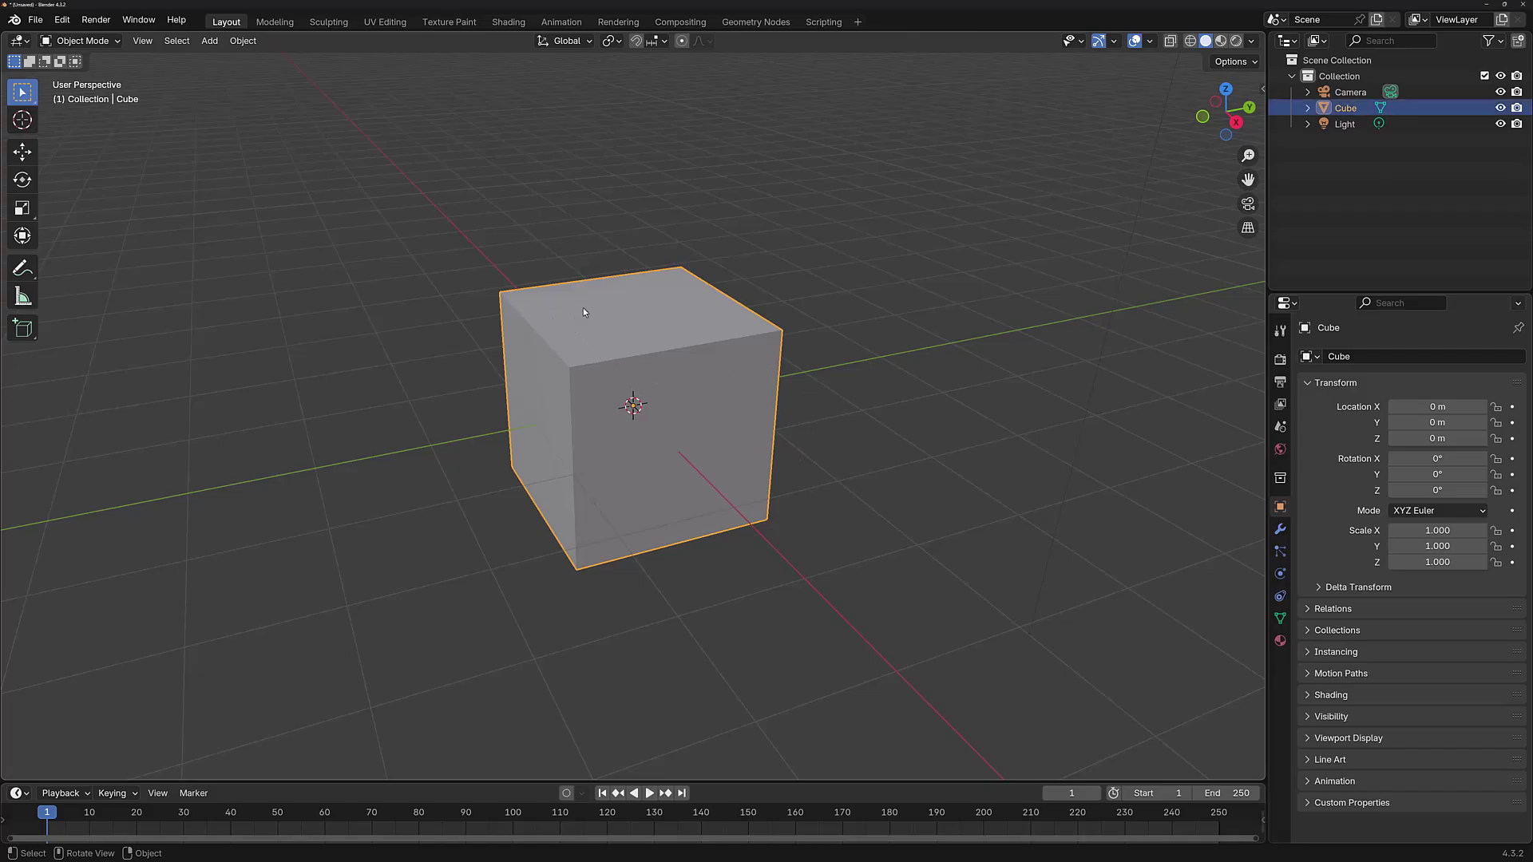
pyautogui.click(498, 293)
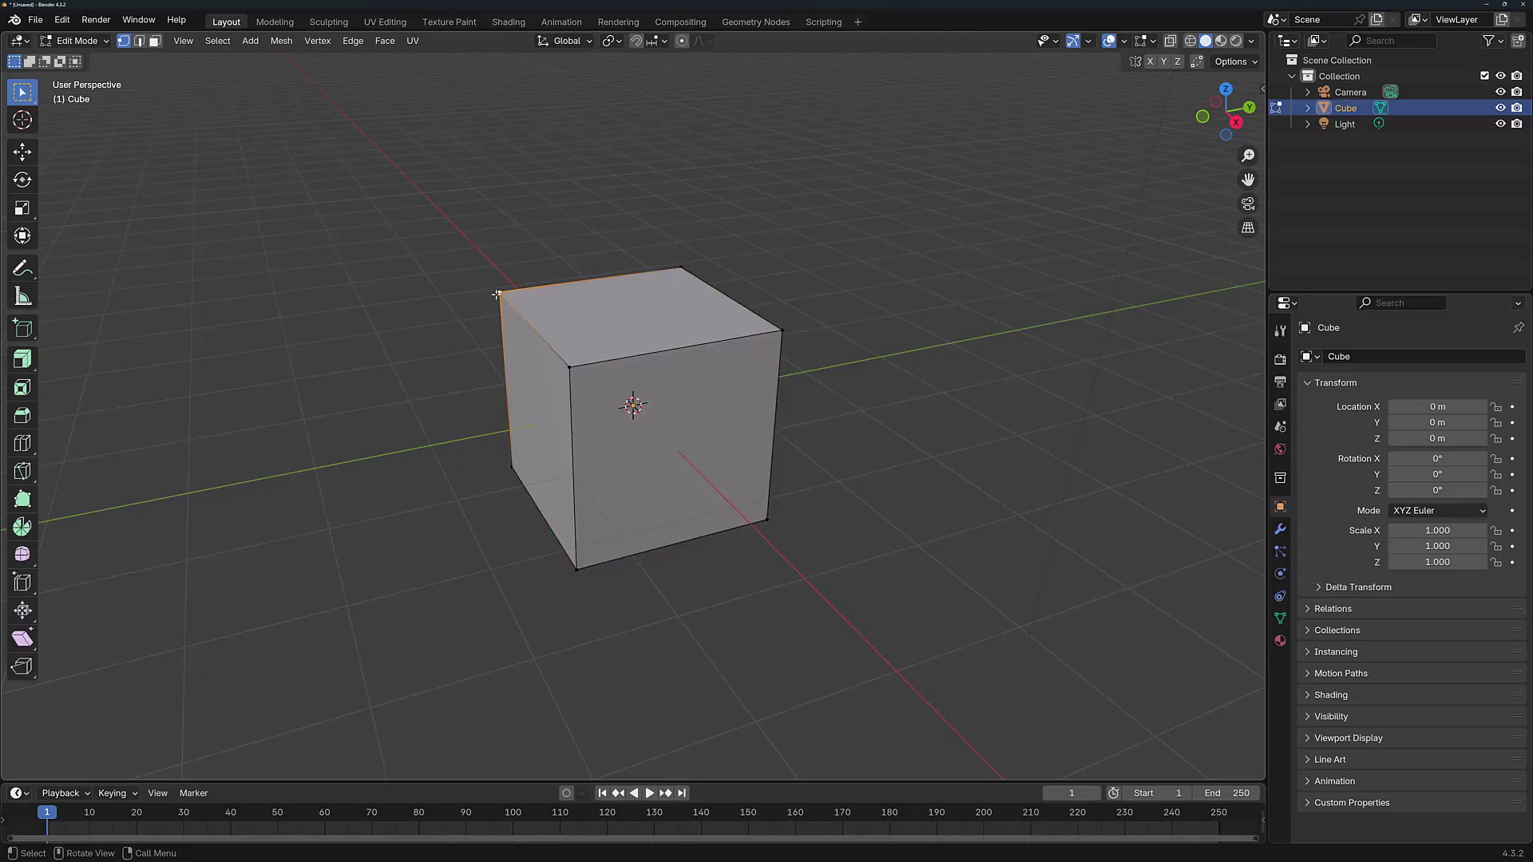
pyautogui.click(570, 368)
pyautogui.keyDown('shift'); pyautogui.click(512, 329); pyautogui.keyUp('shift')
pyautogui.press('m')
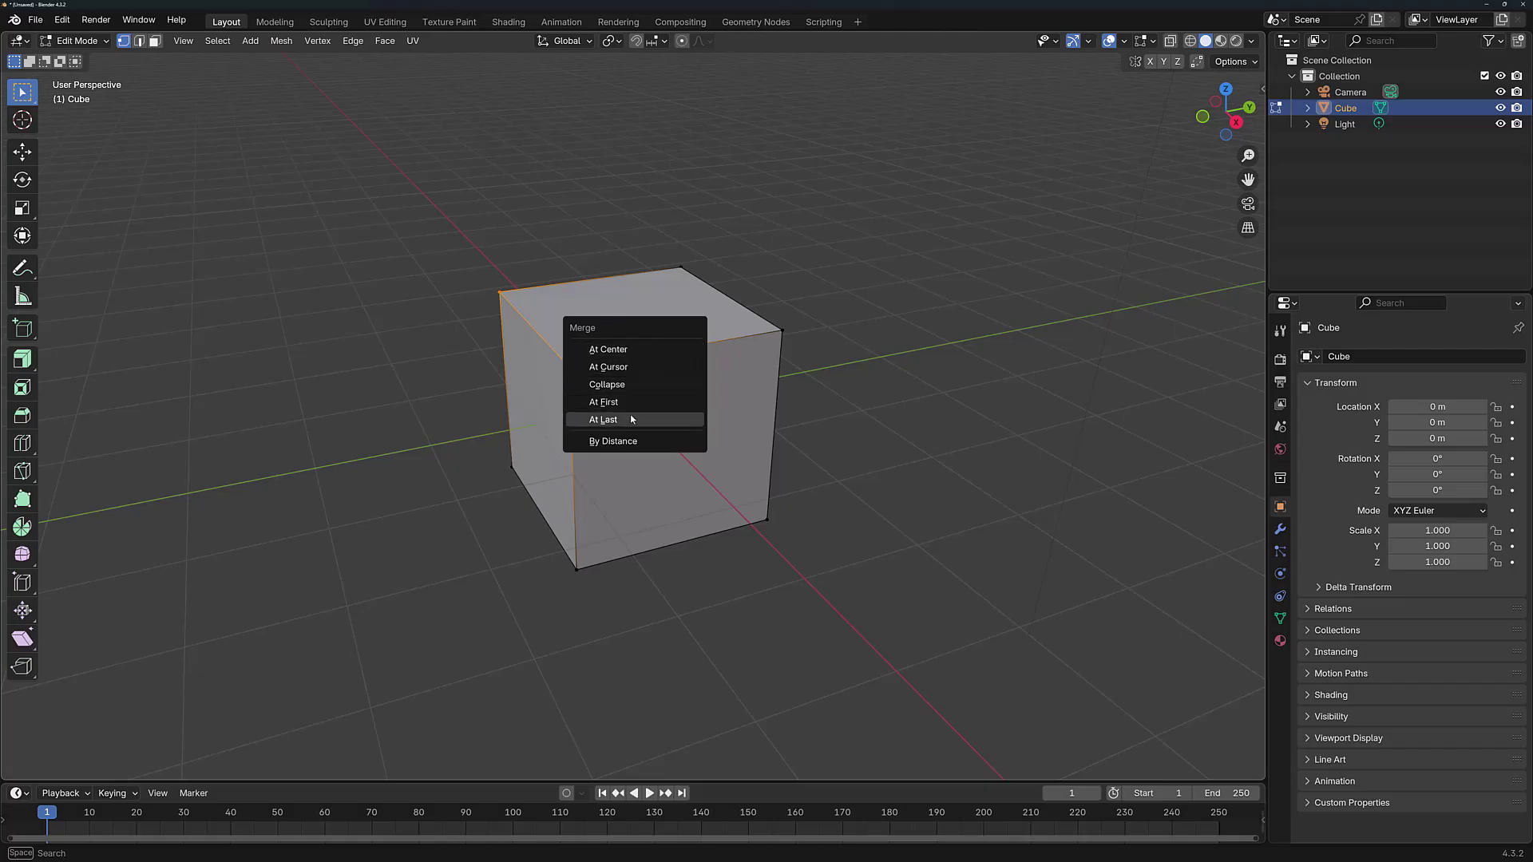
pyautogui.click(623, 352)
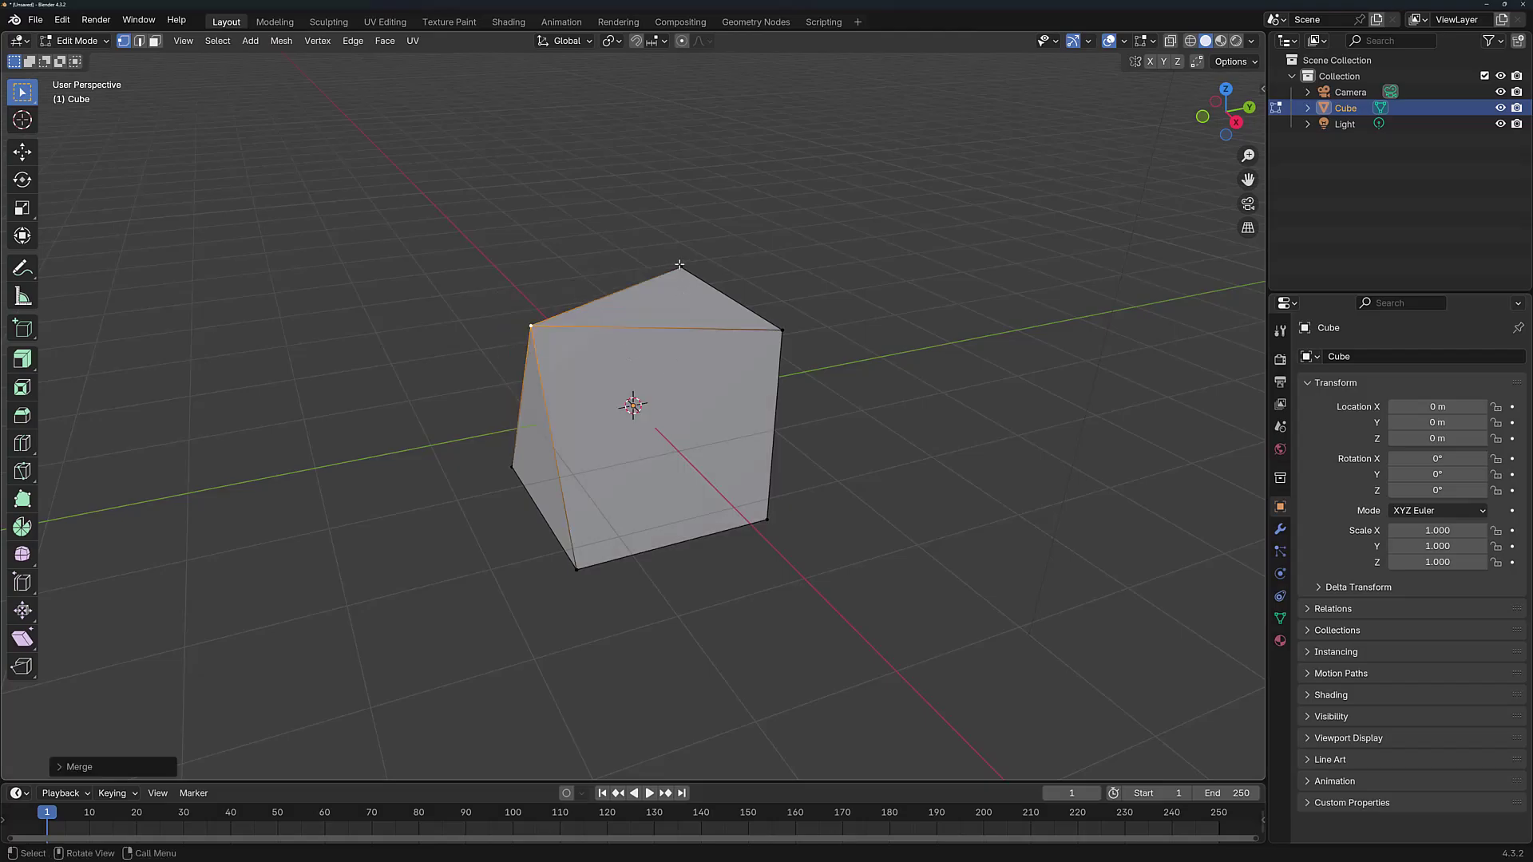
# Step: Merge the top-right vertex pair at their centre, forming a tent-like prism
pyautogui.hotkey('alt', 'a')
pyautogui.click(782, 329)
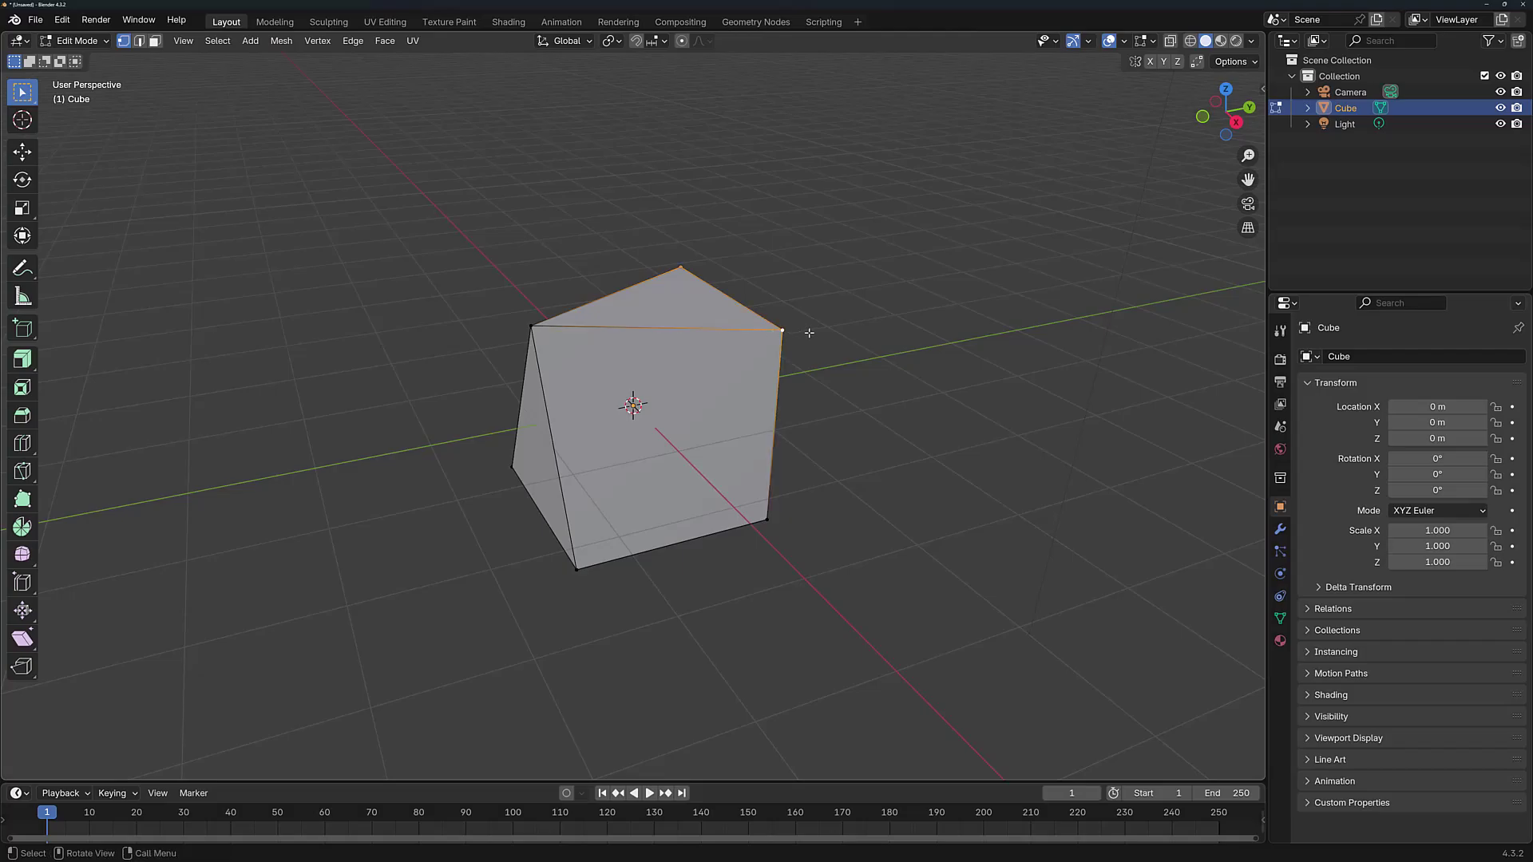
pyautogui.press('m')
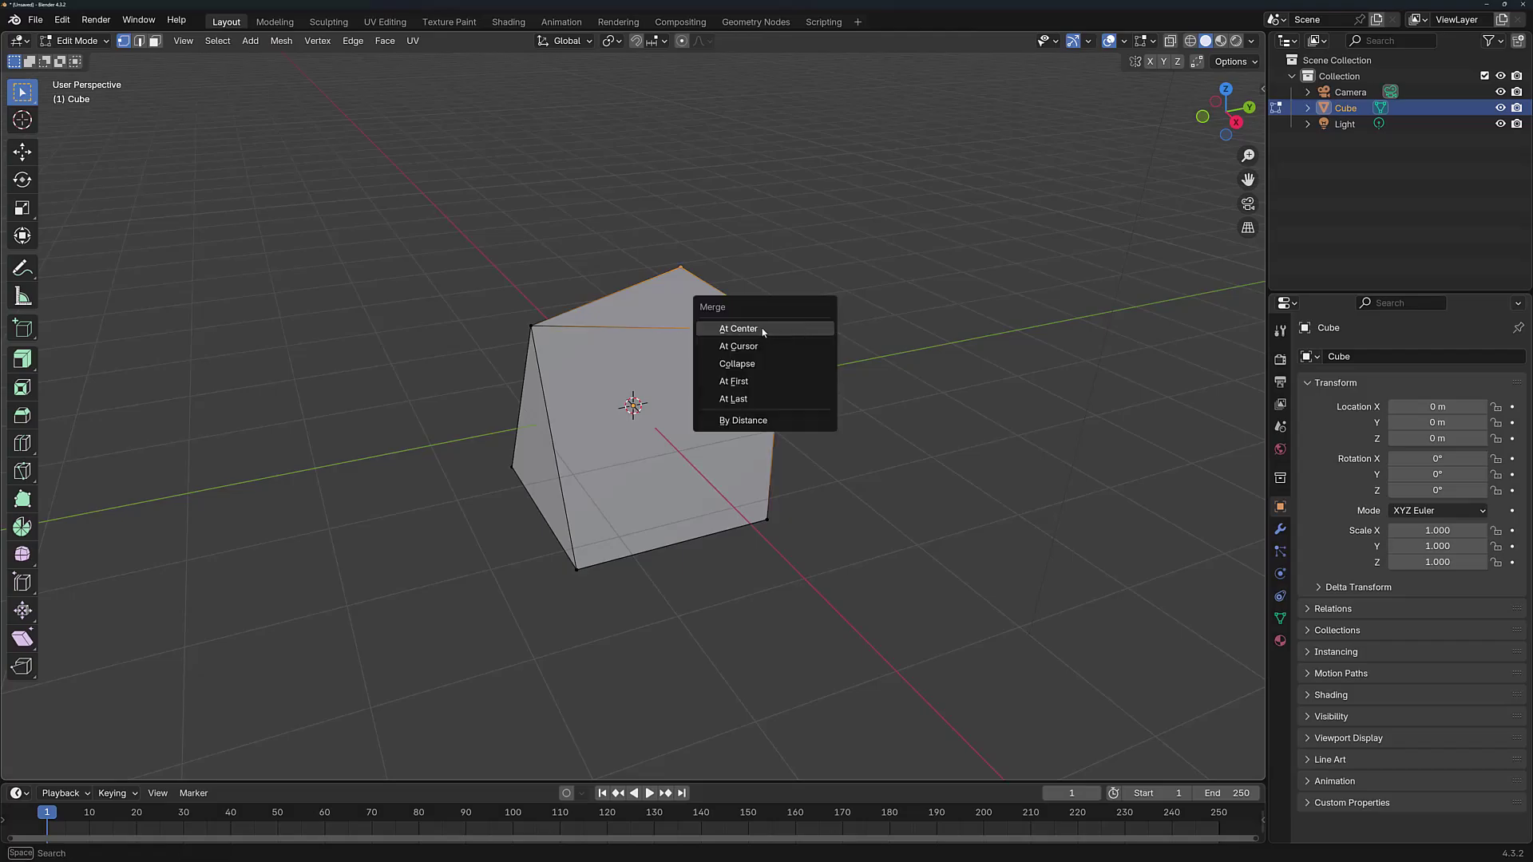
pyautogui.click(738, 329)
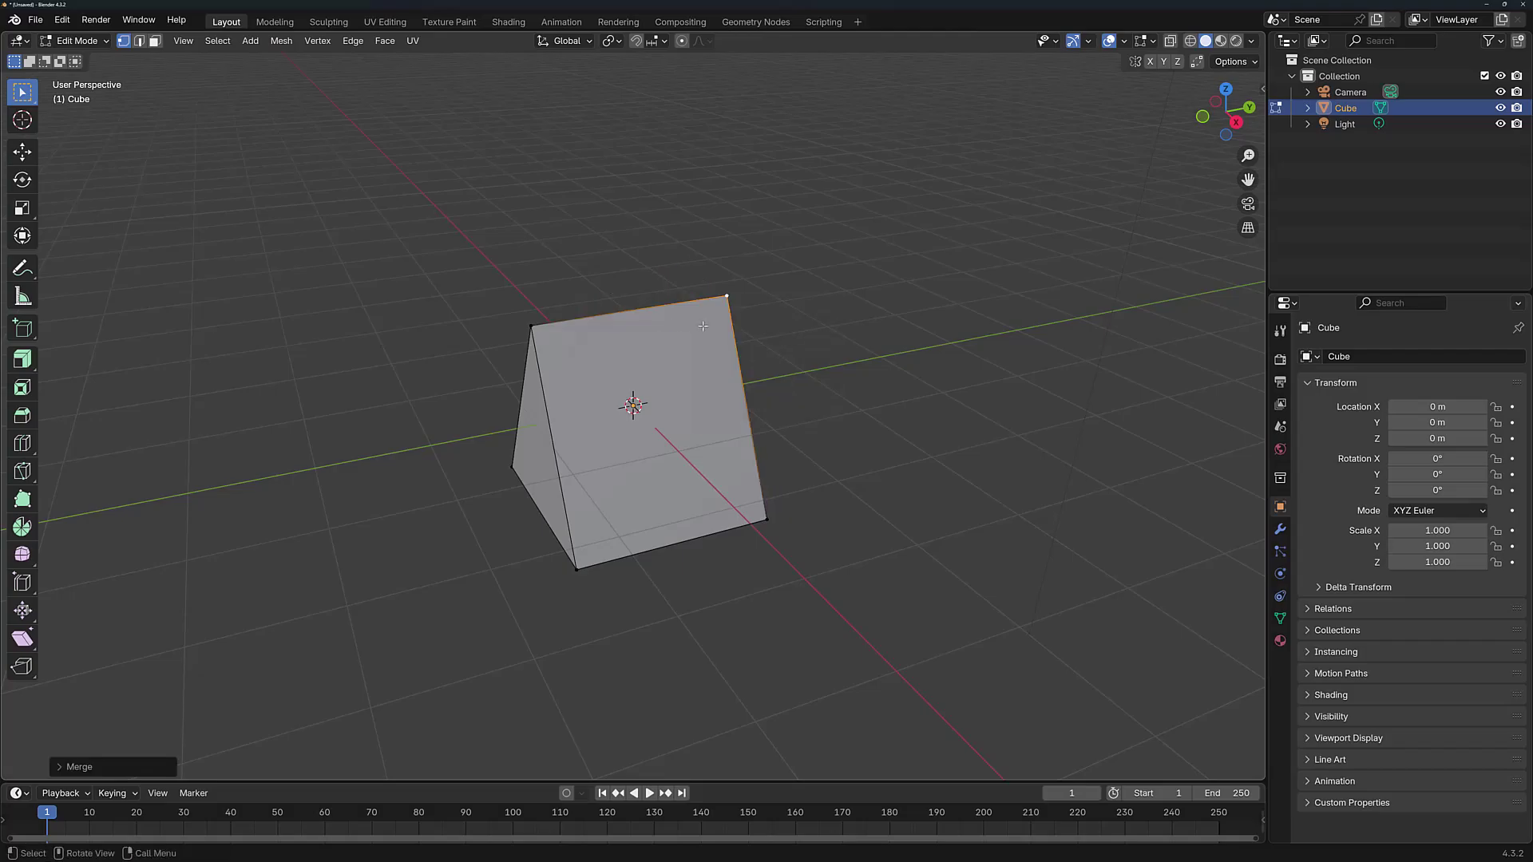
# Step: Add a Weld modifier to Suzanne from the Generate modifier list
pyautogui.keyDown('shift'); pyautogui.click(540, 326); pyautogui.keyUp('shift')
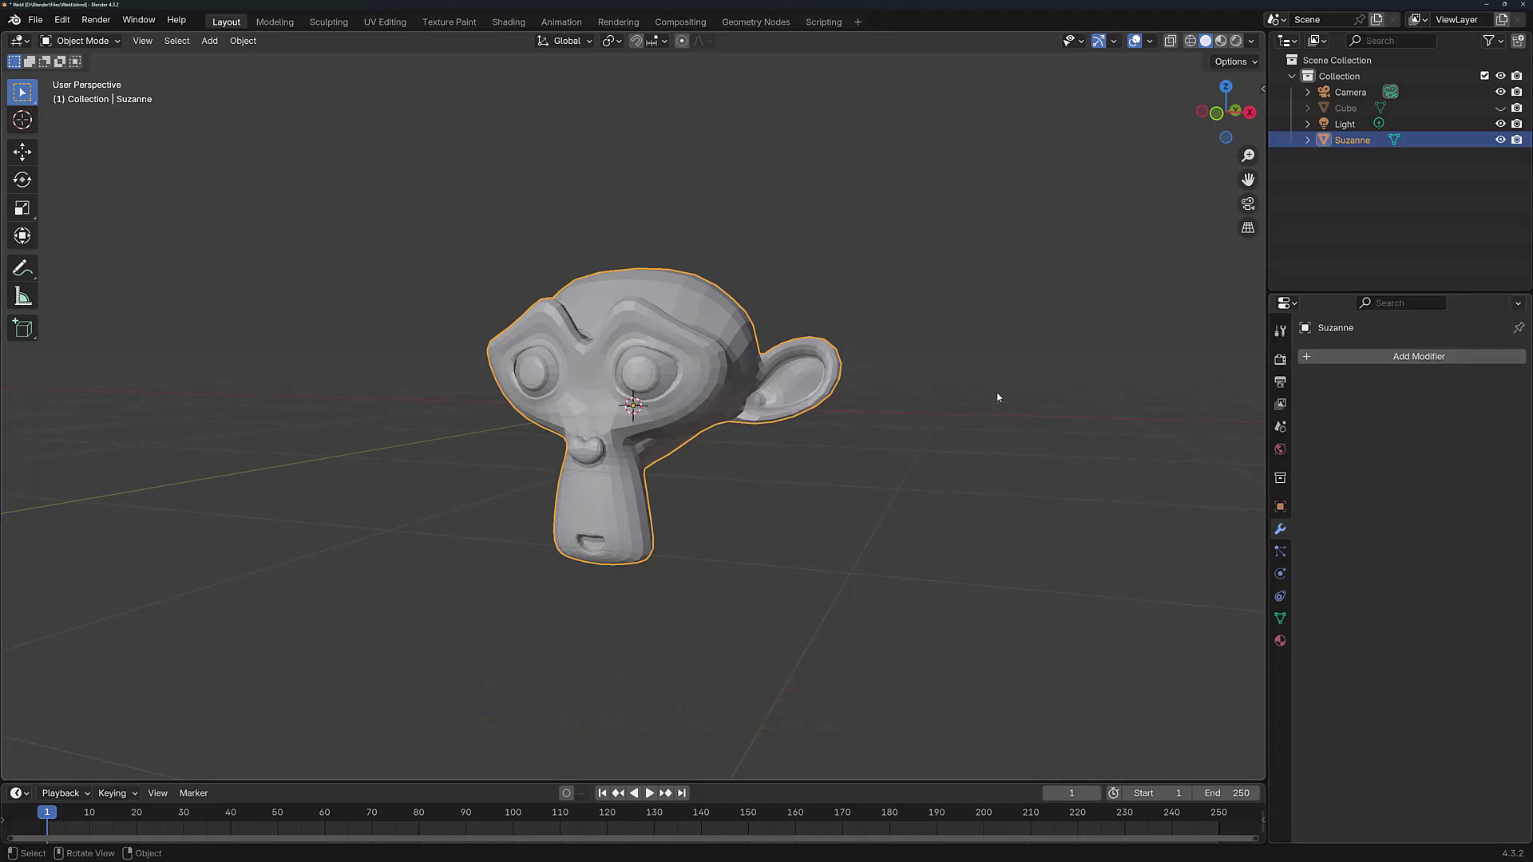
pyautogui.click(1321, 356)
pyautogui.moveTo(1321, 353)
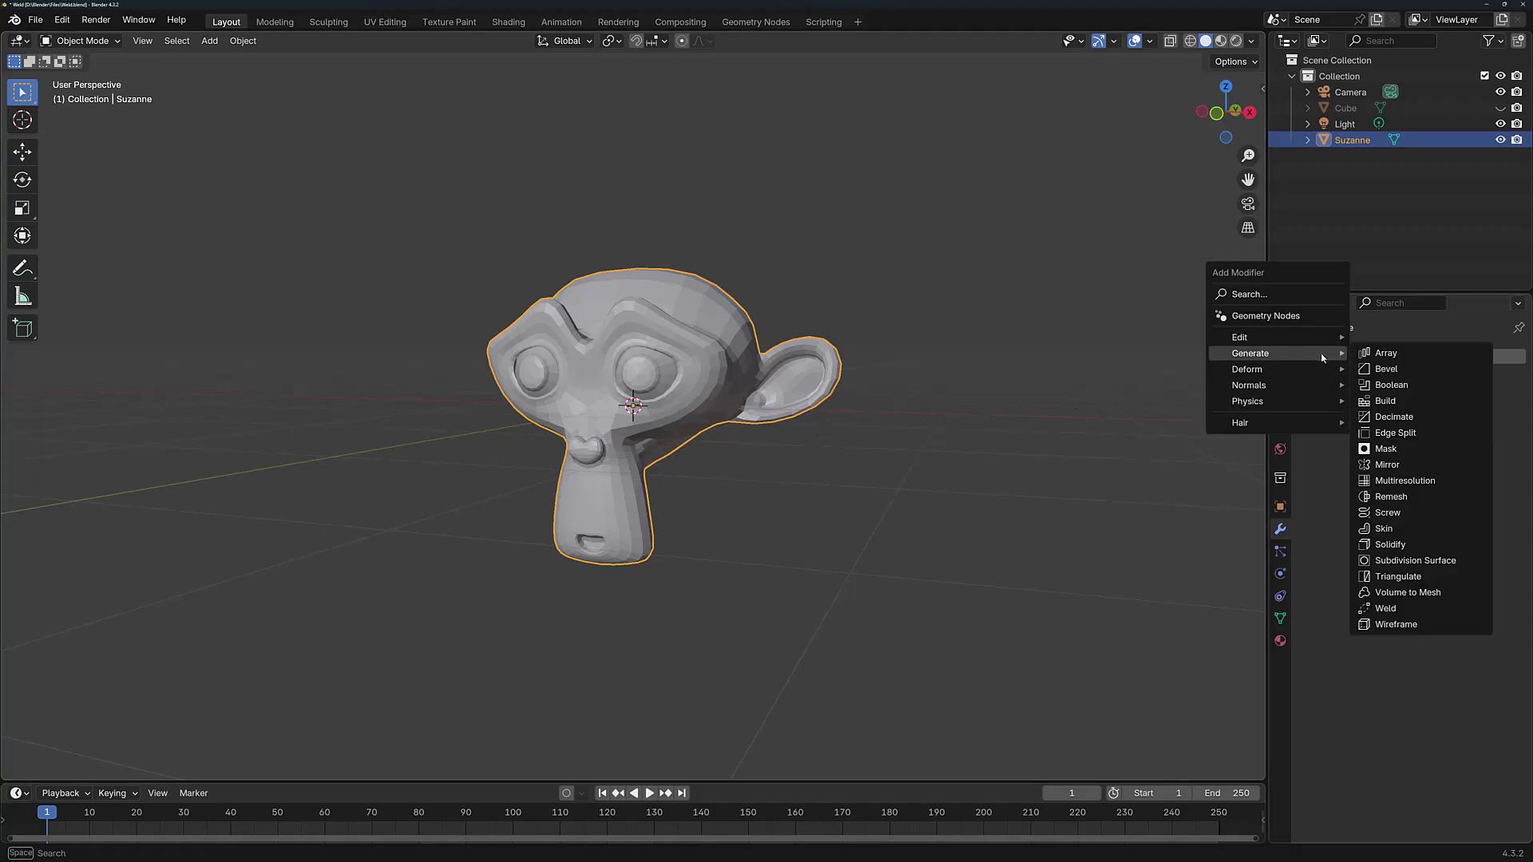
pyautogui.click(1394, 610)
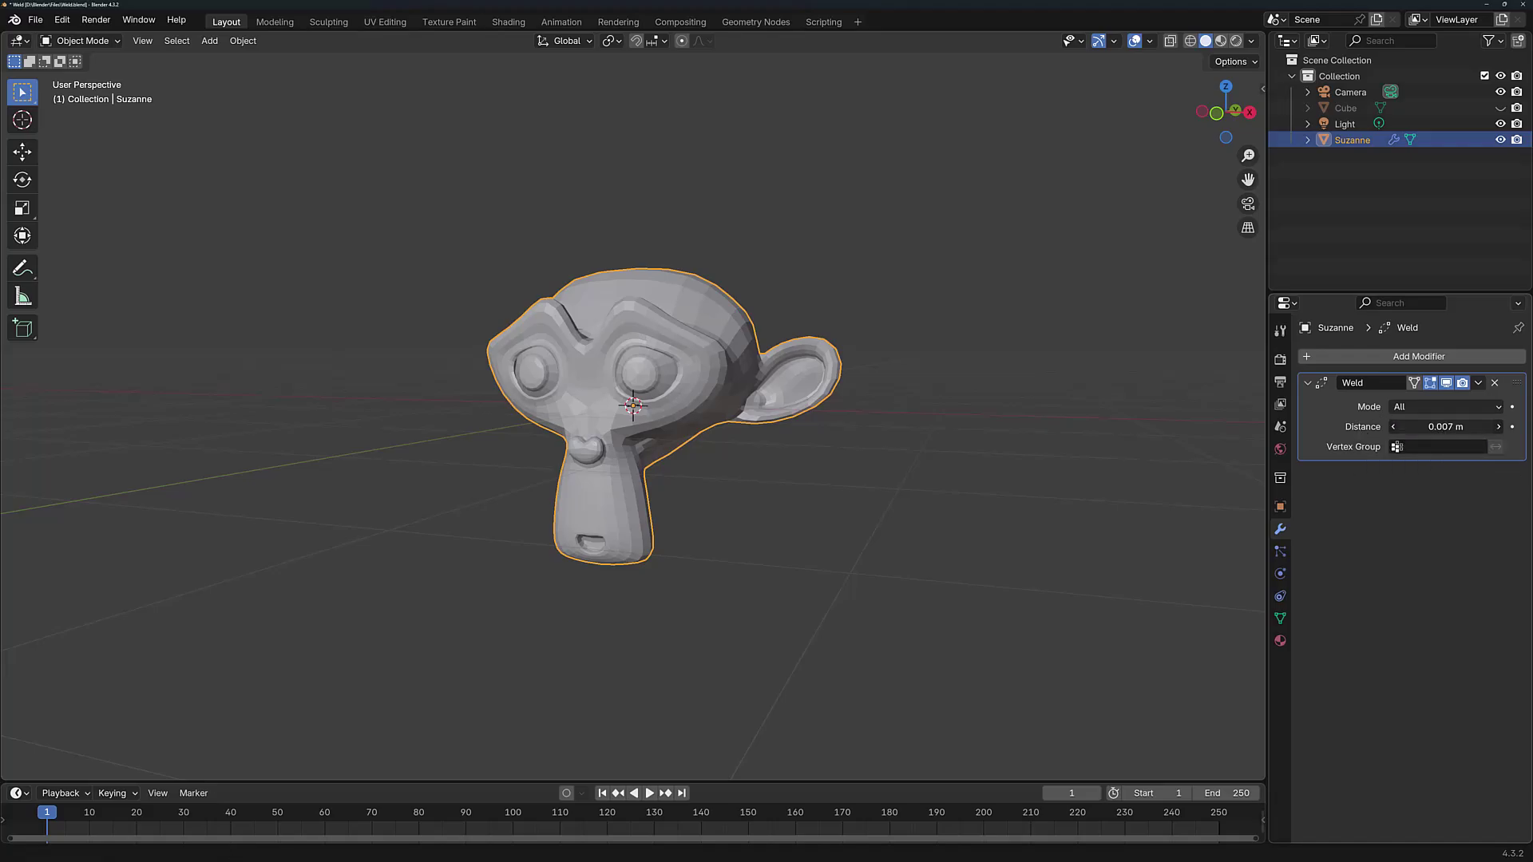
# Step: Raise Suzanne's Weld Distance through 0.017, 0.031 and 0.061 m to compare results
pyautogui.moveTo(1446, 427)
pyautogui.mouseDown()
pyautogui.moveTo(1461, 427)
pyautogui.moveTo(1429, 426)
pyautogui.mouseUp()
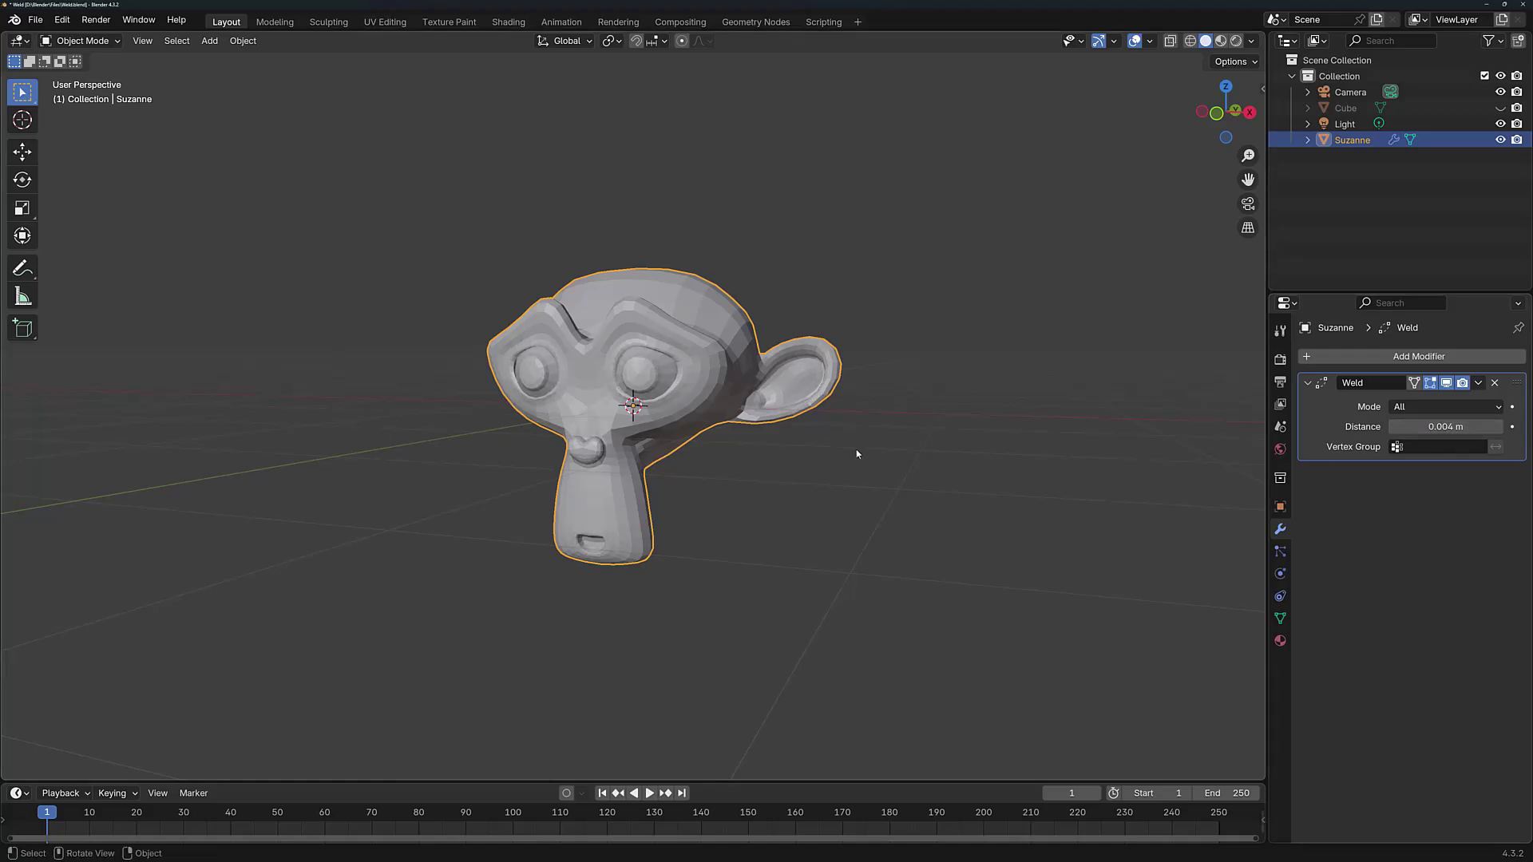
pyautogui.scroll(3, 855, 448)
pyautogui.moveTo(828, 447)
pyautogui.mouseDown(button='middle')
pyautogui.moveTo(839, 435)
pyautogui.moveTo(805, 445)
pyautogui.mouseUp(button='middle')
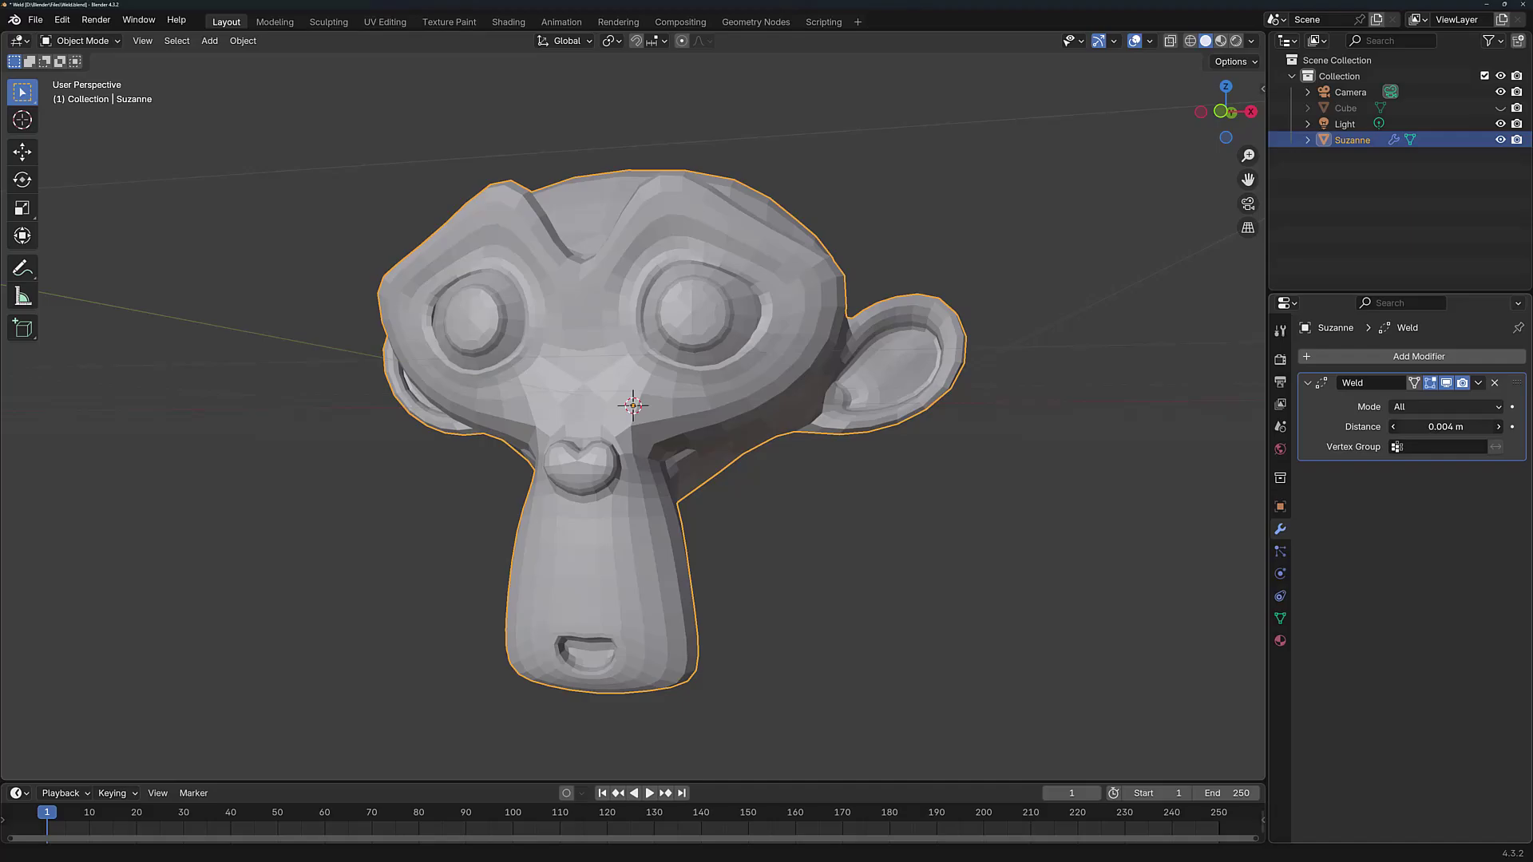
pyautogui.moveTo(1445, 427); pyautogui.dragTo(1477, 427)
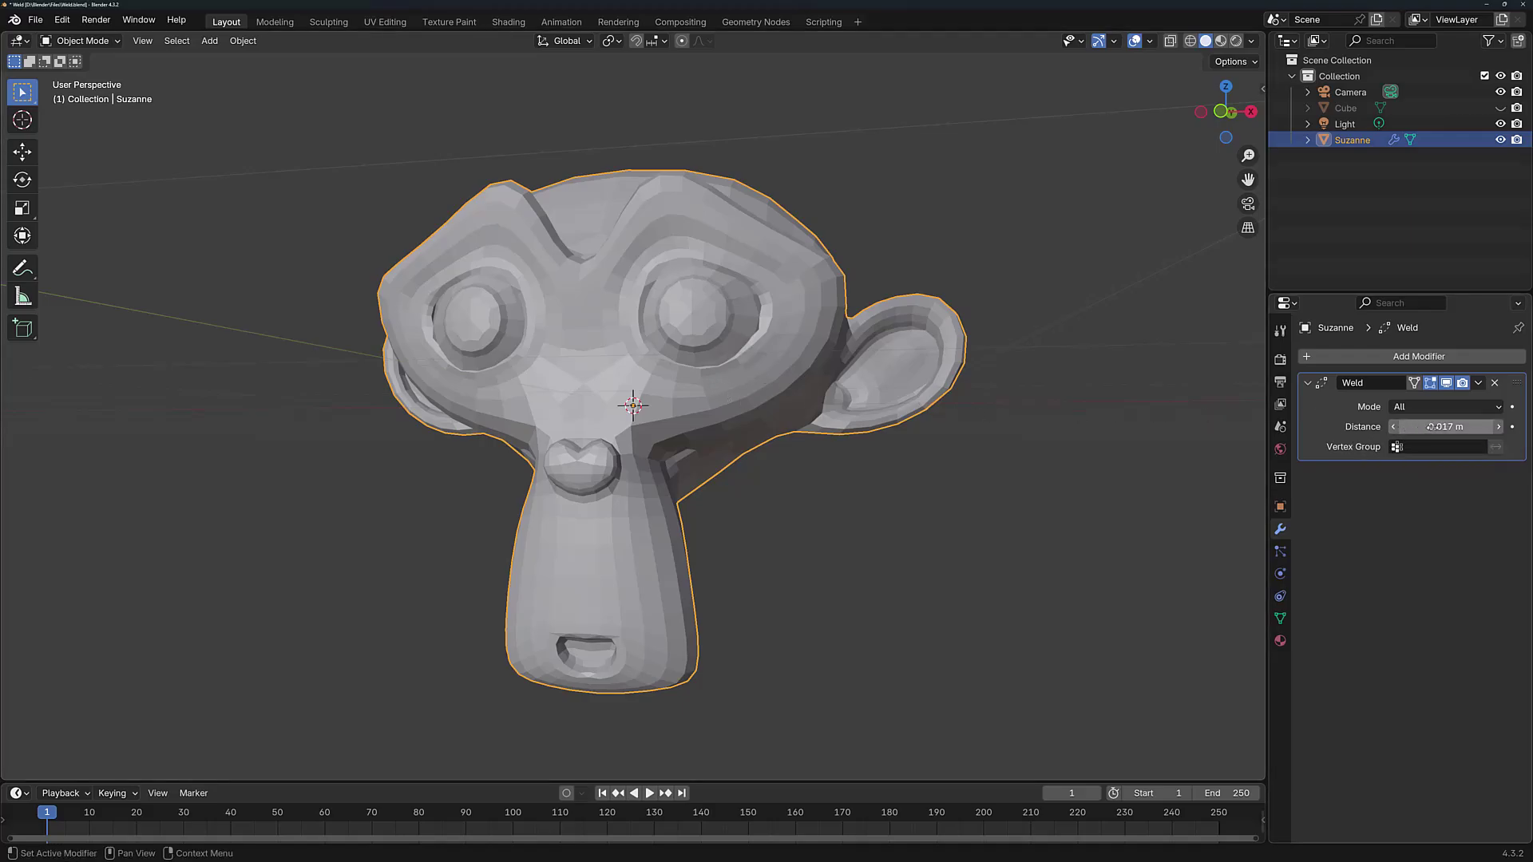
pyautogui.moveTo(1437, 426); pyautogui.dragTo(1491, 427)
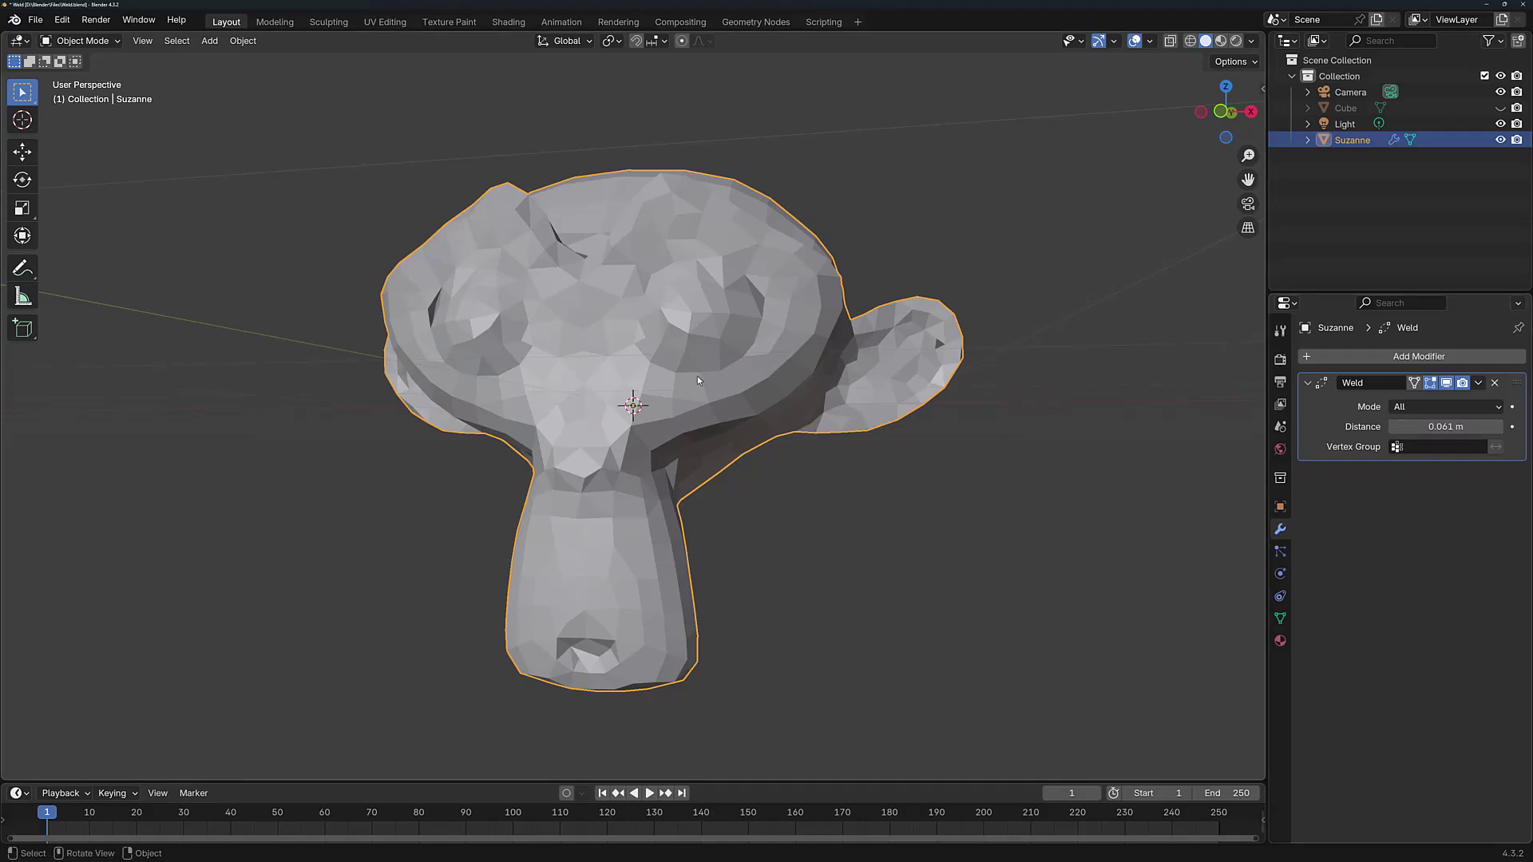
pyautogui.moveTo(698, 375)
pyautogui.mouseDown(button='middle')
pyautogui.moveTo(659, 395)
pyautogui.moveTo(677, 397)
pyautogui.mouseUp(button='middle')
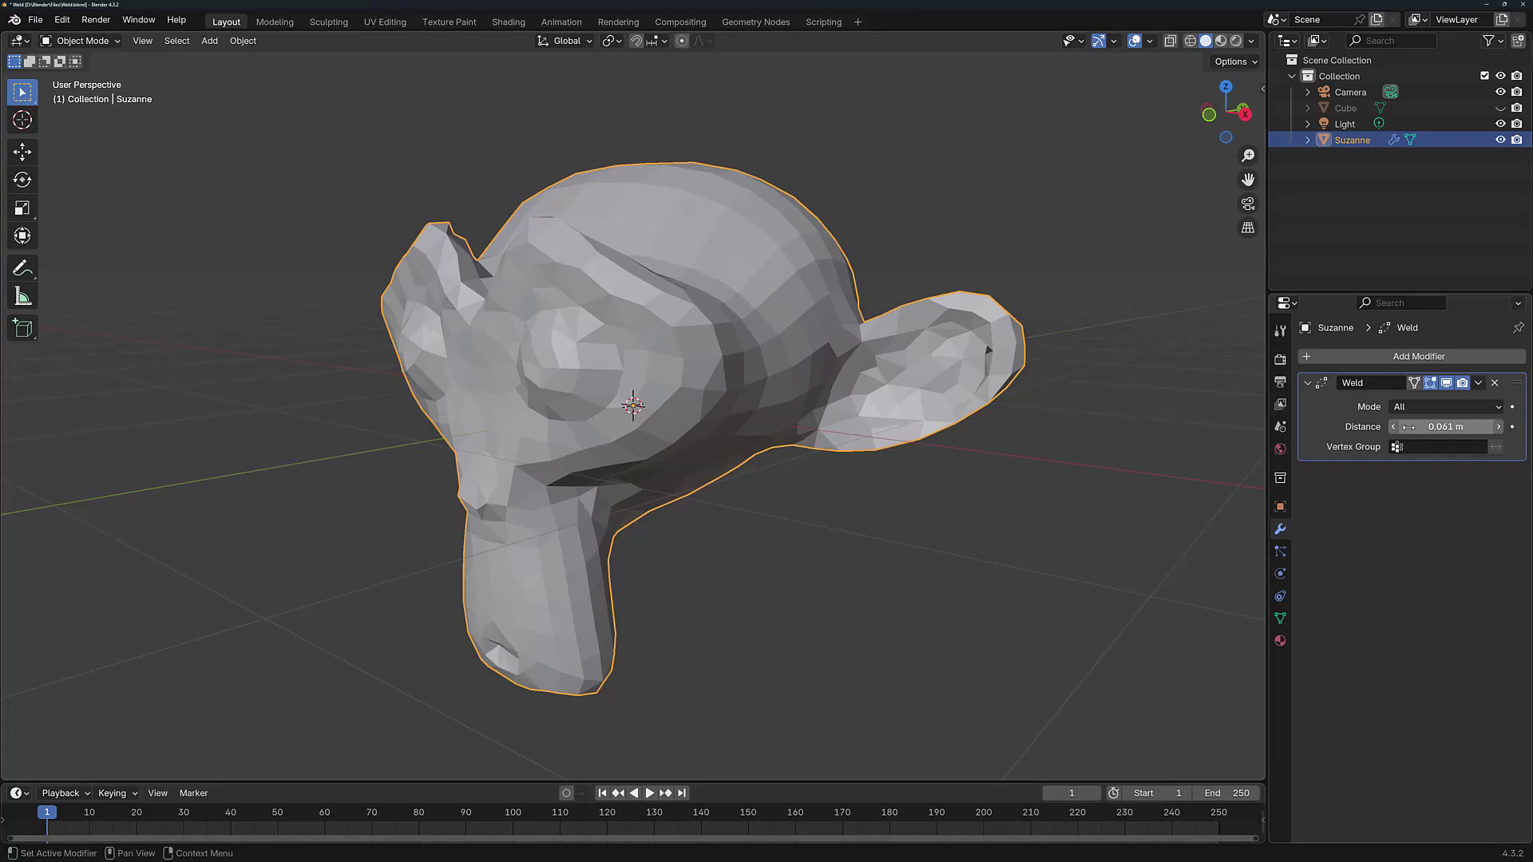
# Step: Reset Suzanne's Weld Distance to 0 m, then set it to 0.001 m
pyautogui.click(1452, 426)
pyautogui.write('0')
pyautogui.press('Return')
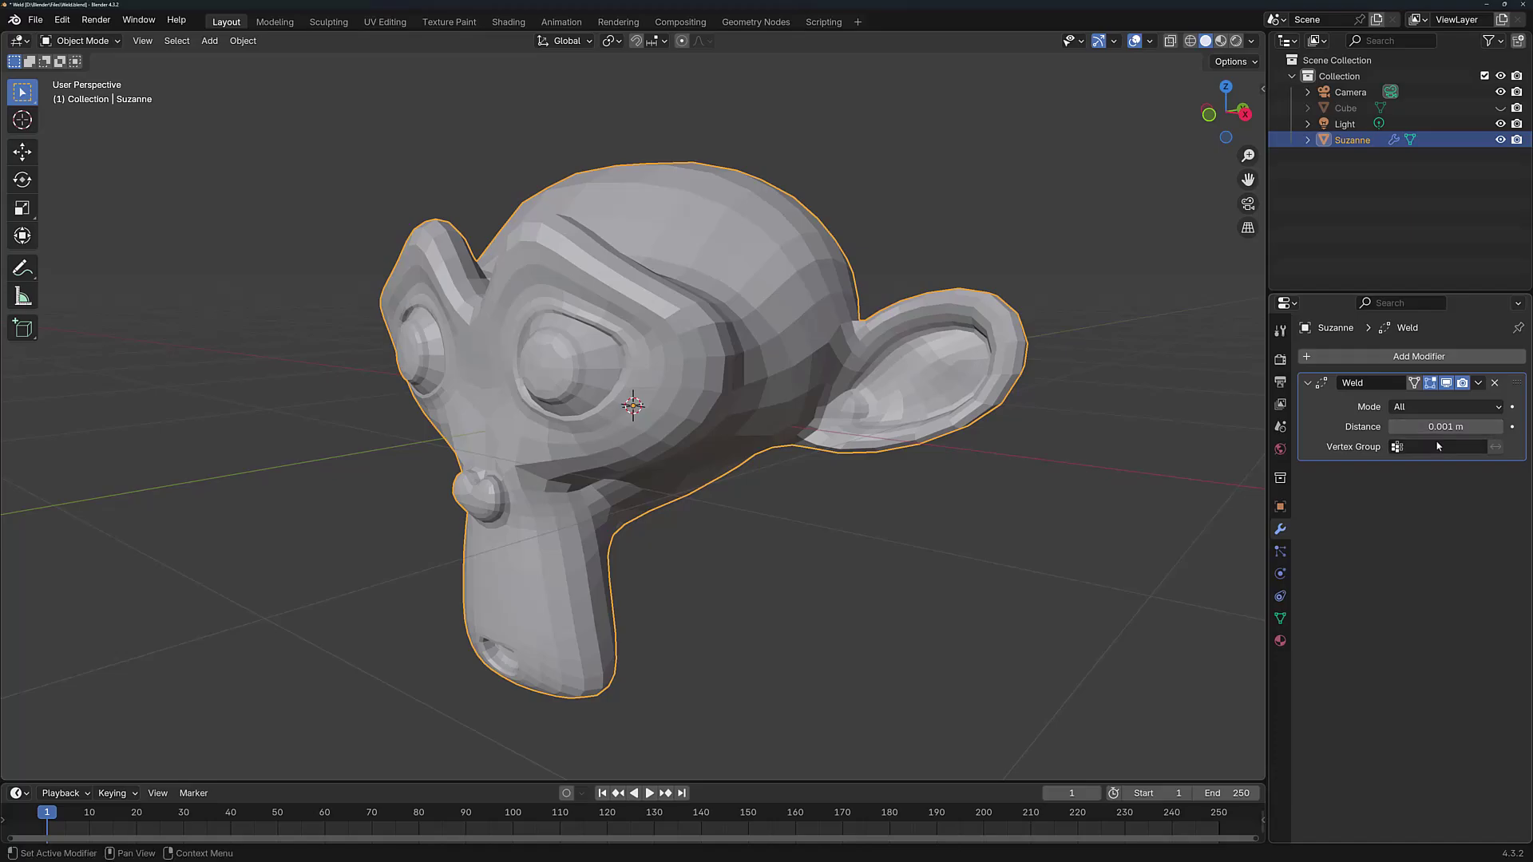
pyautogui.moveTo(1418, 428); pyautogui.dragTo(1422, 428)
pyautogui.moveTo(999, 479)
pyautogui.mouseDown(button='middle')
pyautogui.moveTo(964, 496)
pyautogui.moveTo(994, 494)
pyautogui.mouseUp(button='middle')
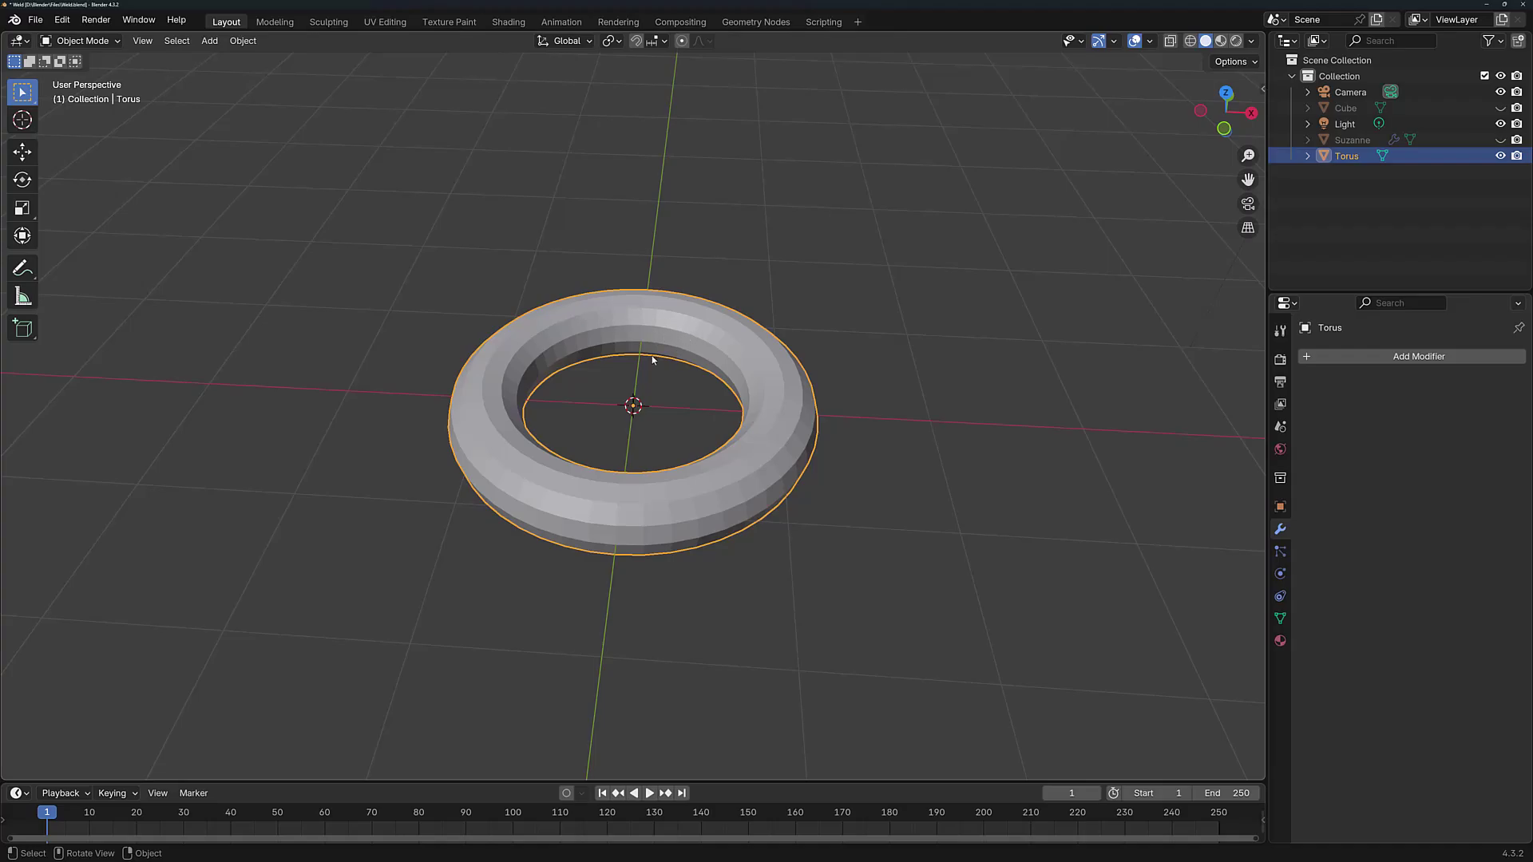
# Step: In Edit Mode, rip the torus along the selected edge loops to split it
pyautogui.press('Tab')
pyautogui.moveTo(634, 375); pyautogui.dragTo(620, 502, button='middle')
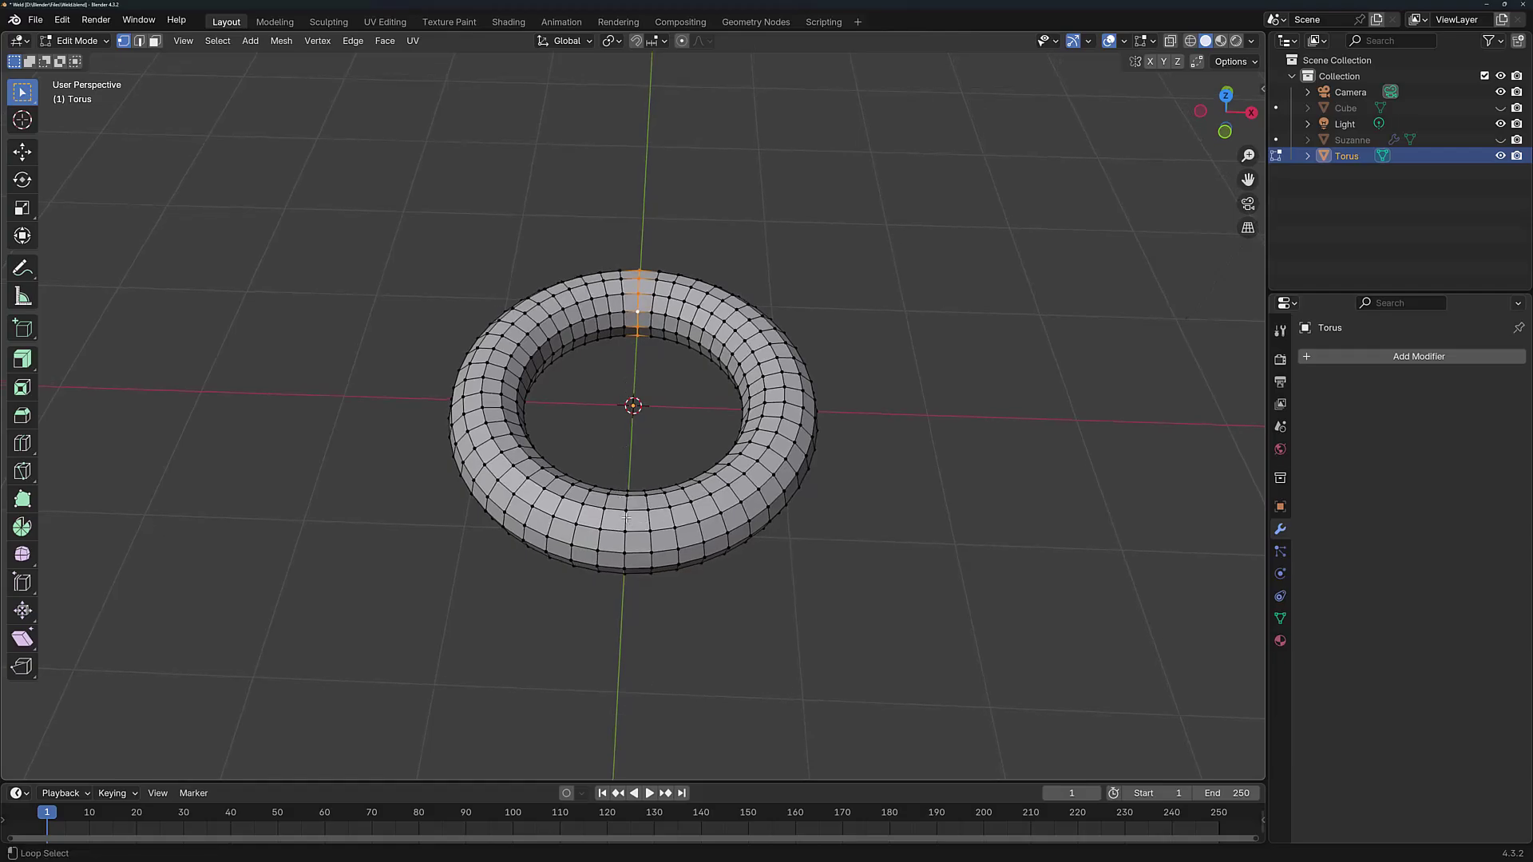
pyautogui.keyDown('alt'); pyautogui.keyDown('shift'); pyautogui.click(626, 518); pyautogui.keyUp('shift'); pyautogui.keyUp('alt')
pyautogui.moveTo(626, 517); pyautogui.dragTo(639, 352, button='middle')
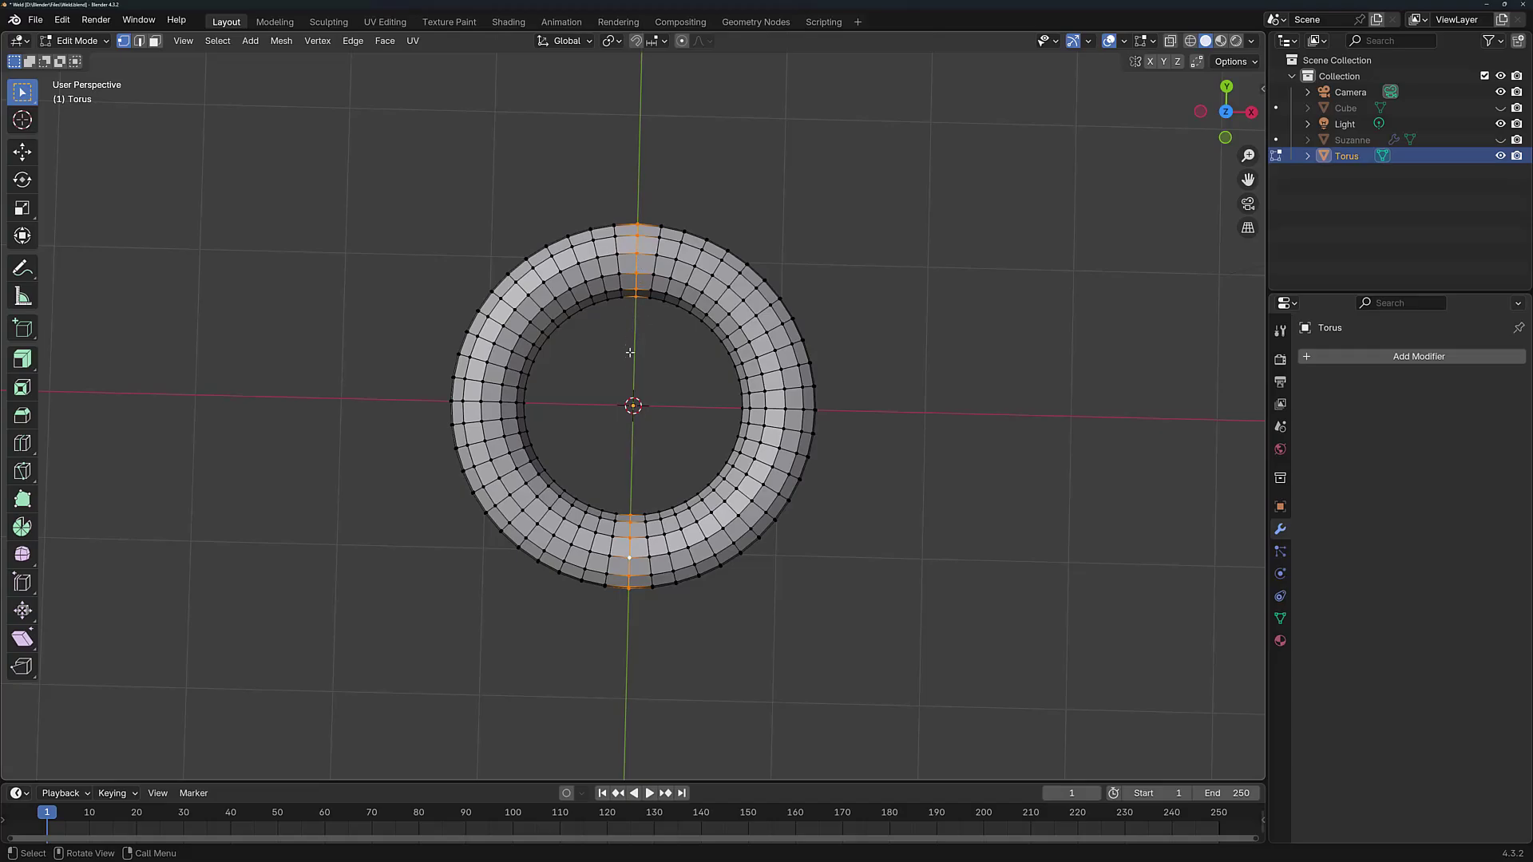
pyautogui.moveTo(631, 533); pyautogui.dragTo(647, 436, button='middle')
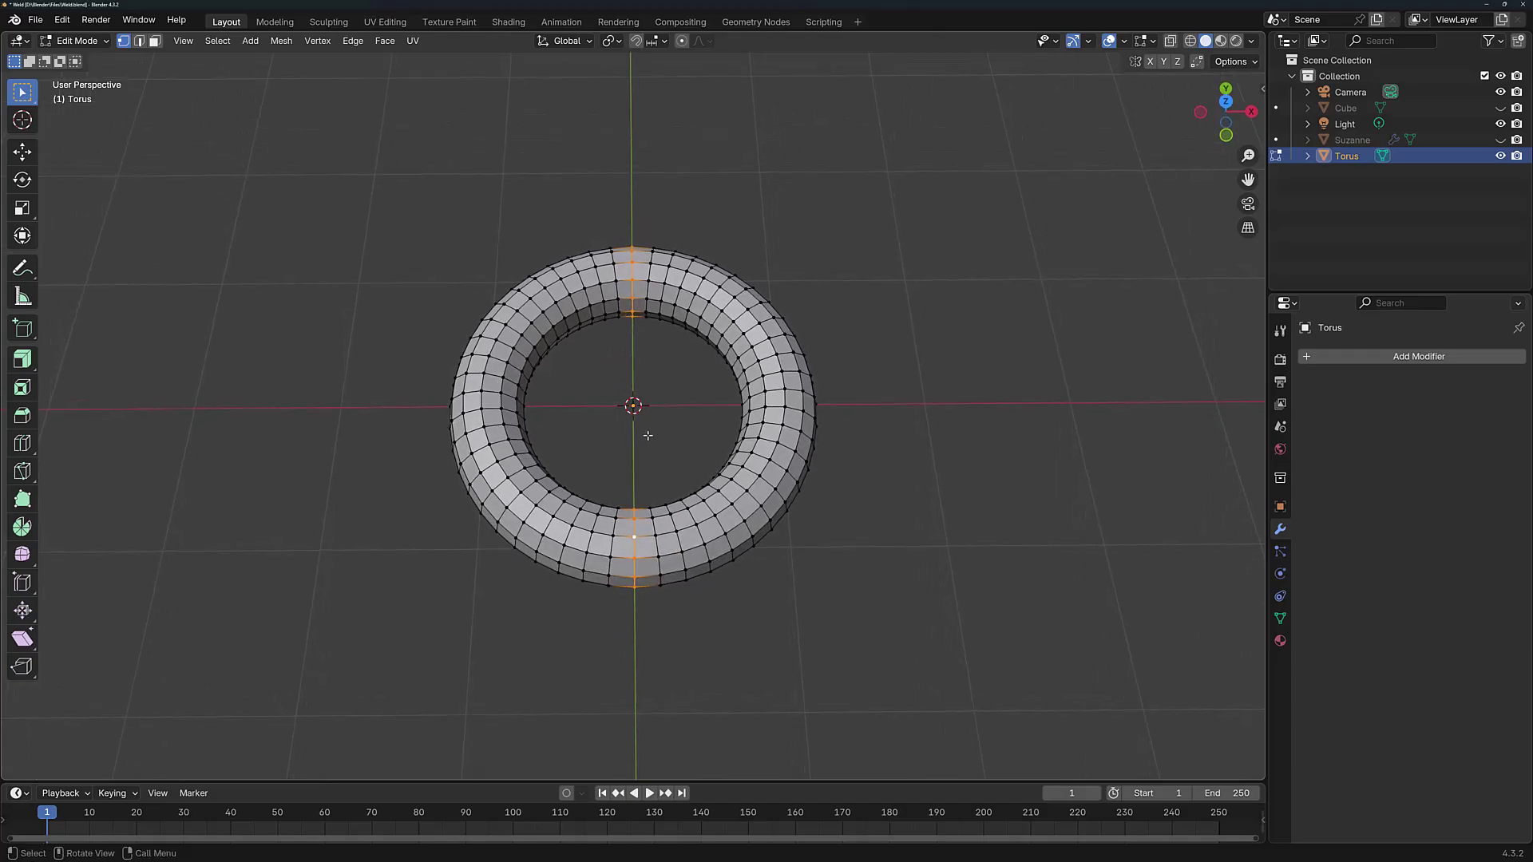
pyautogui.click(319, 41)
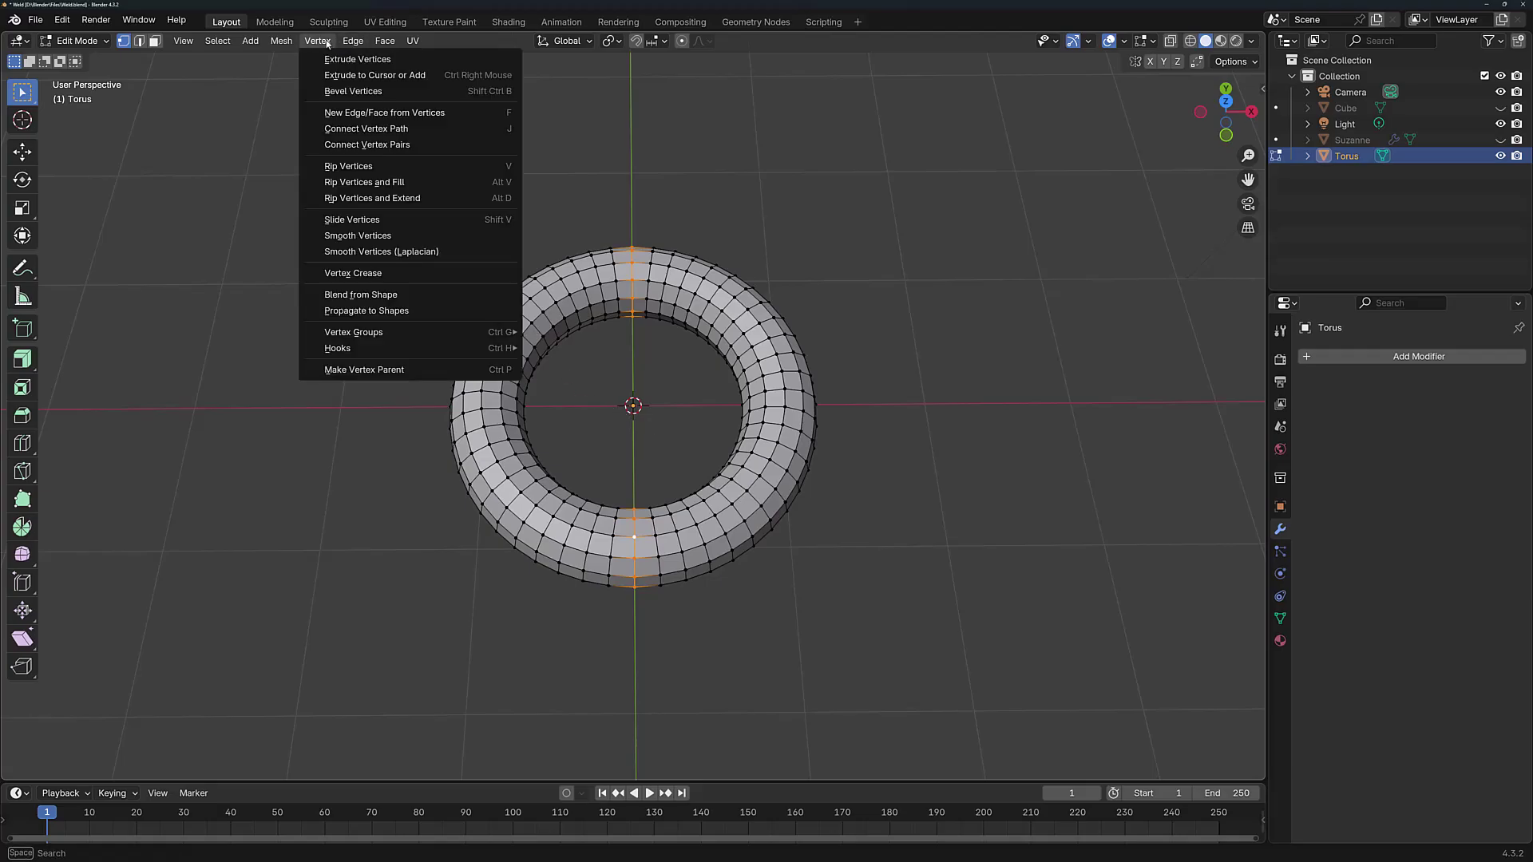
pyautogui.click(374, 167)
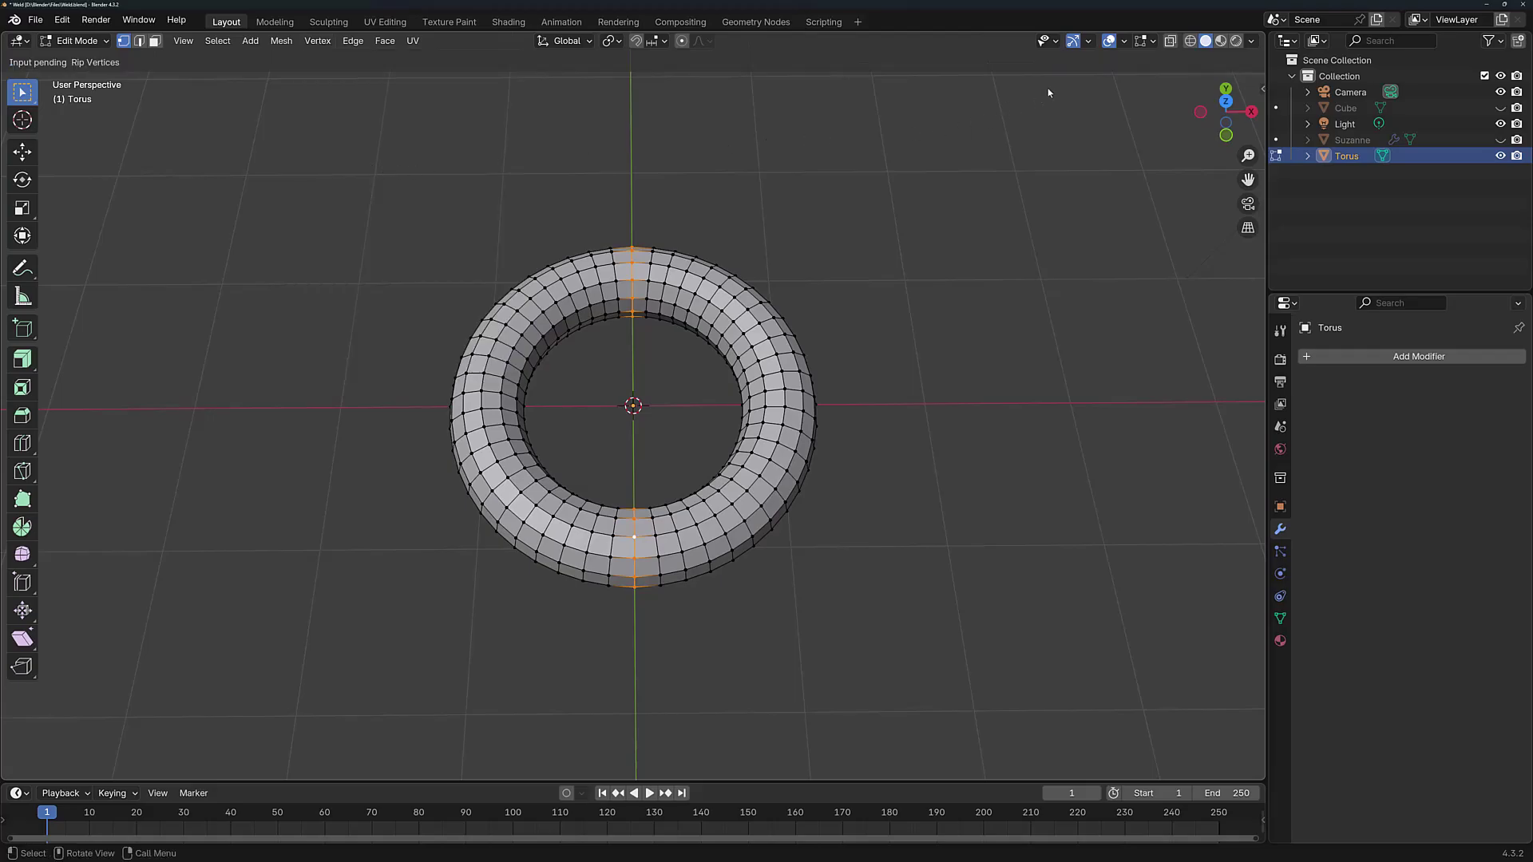
pyautogui.click(1168, 48)
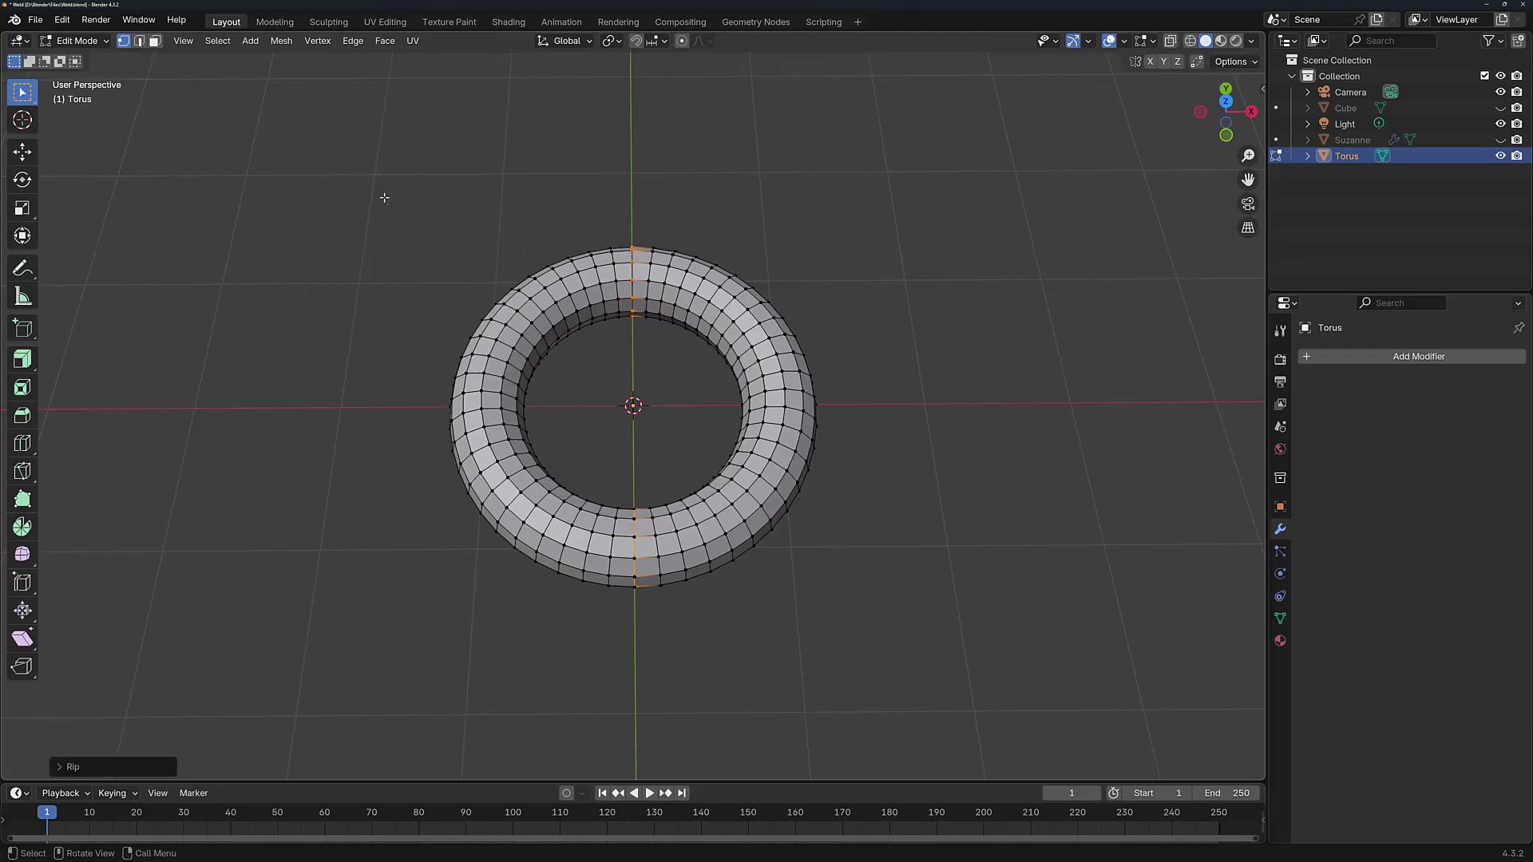
# Step: Slide the torus's left half along X against the right half, leaving a thin seam
pyautogui.moveTo(367, 166); pyautogui.dragTo(604, 656)
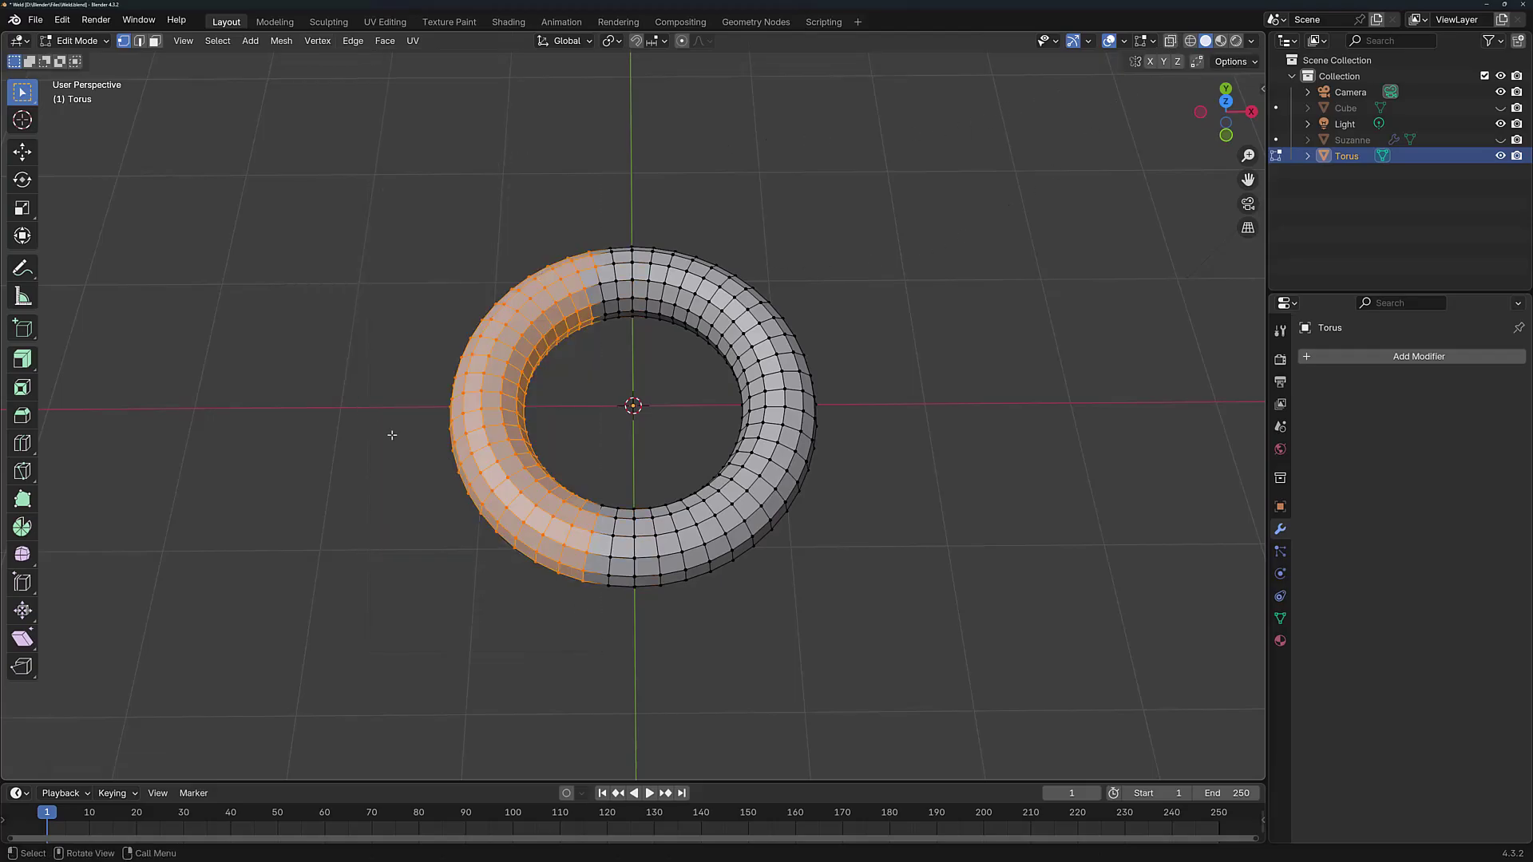
pyautogui.click(392, 434)
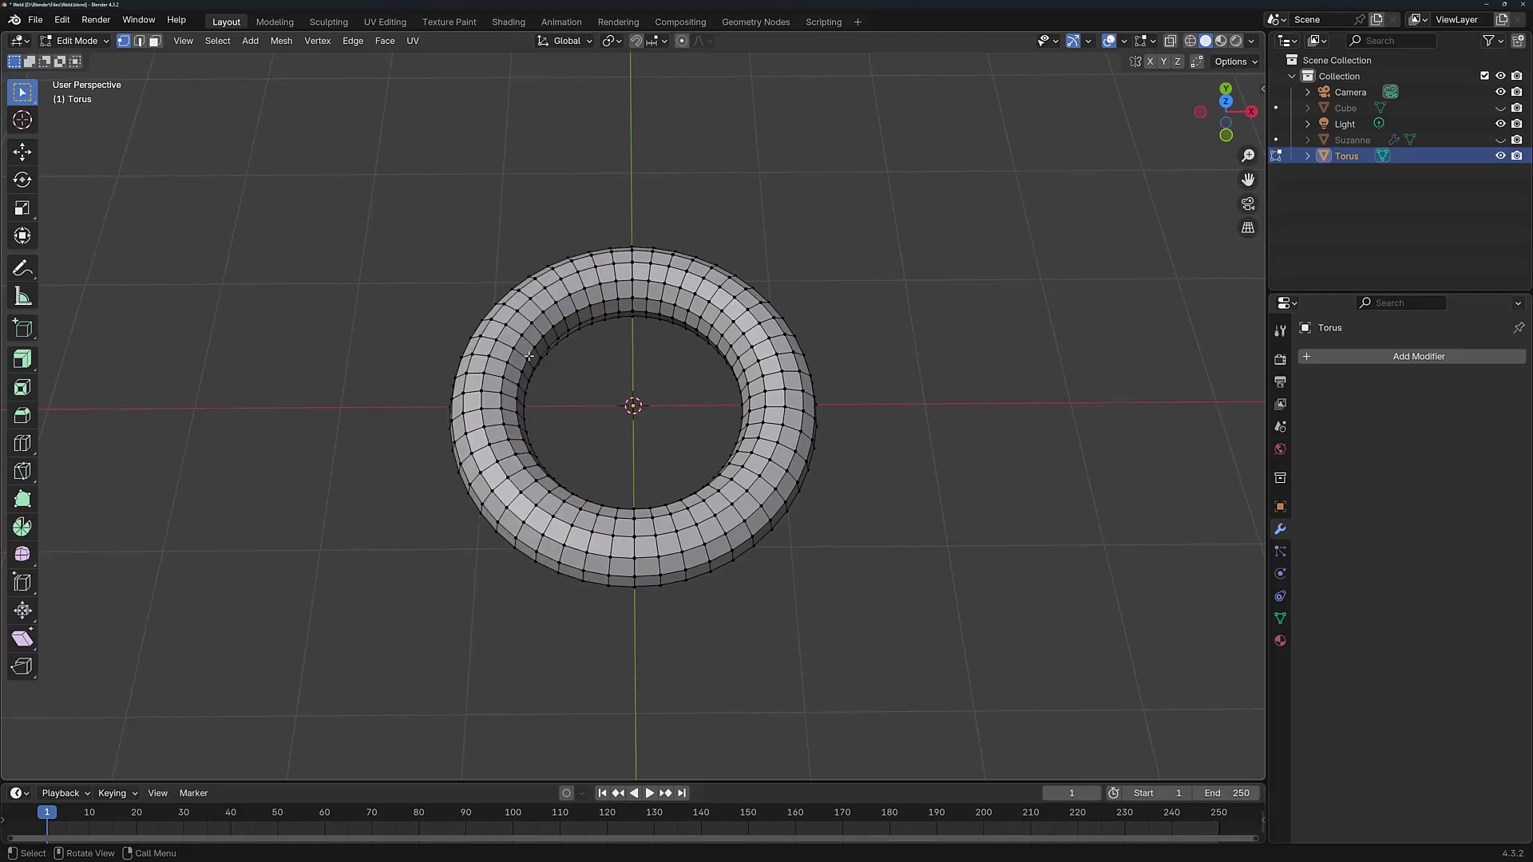
pyautogui.press('l')
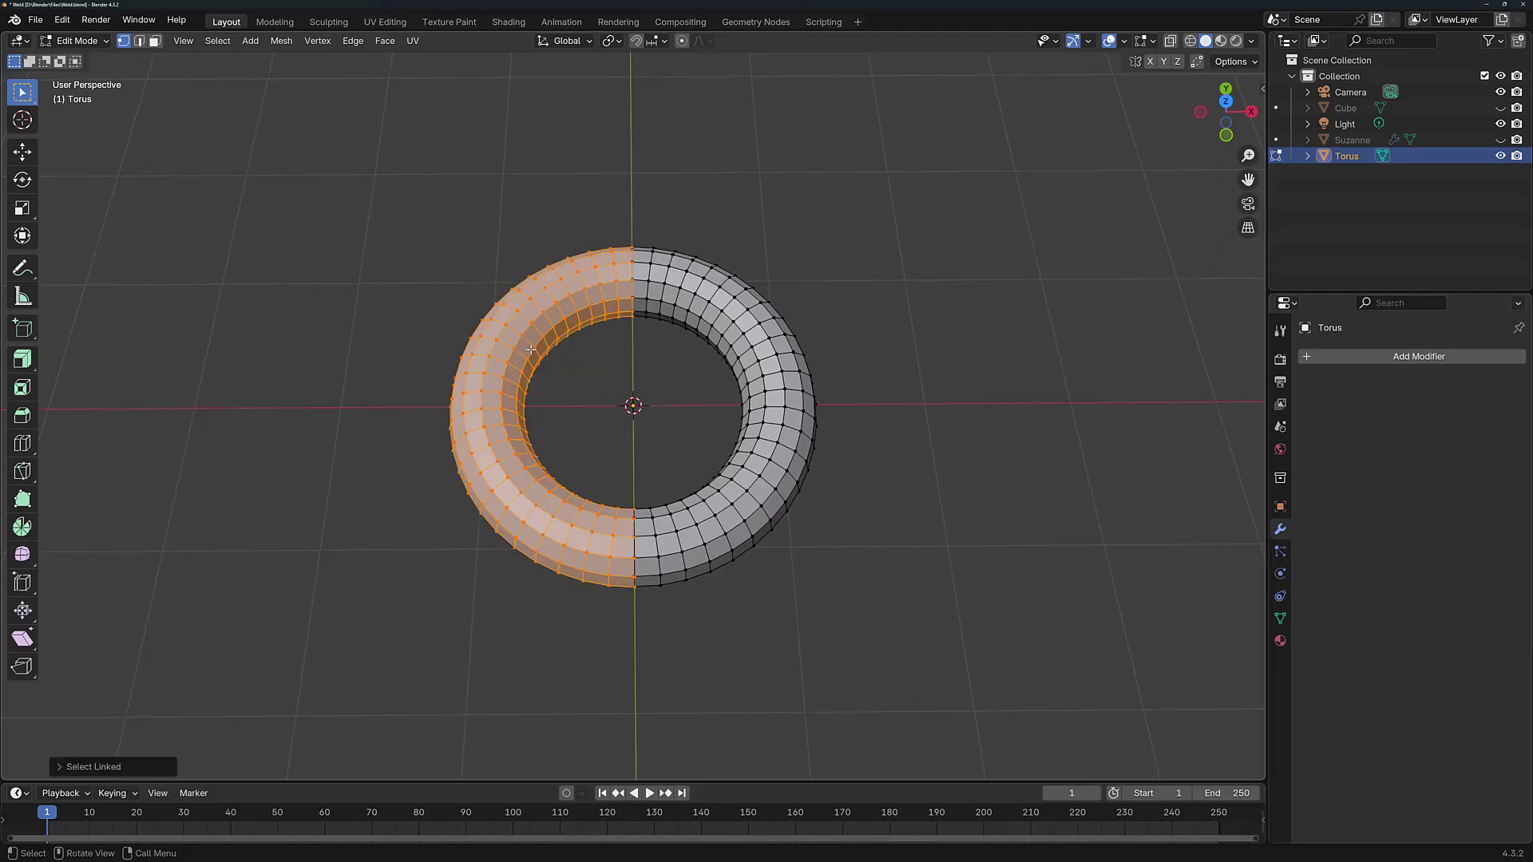
pyautogui.press('g')
pyautogui.press('x')
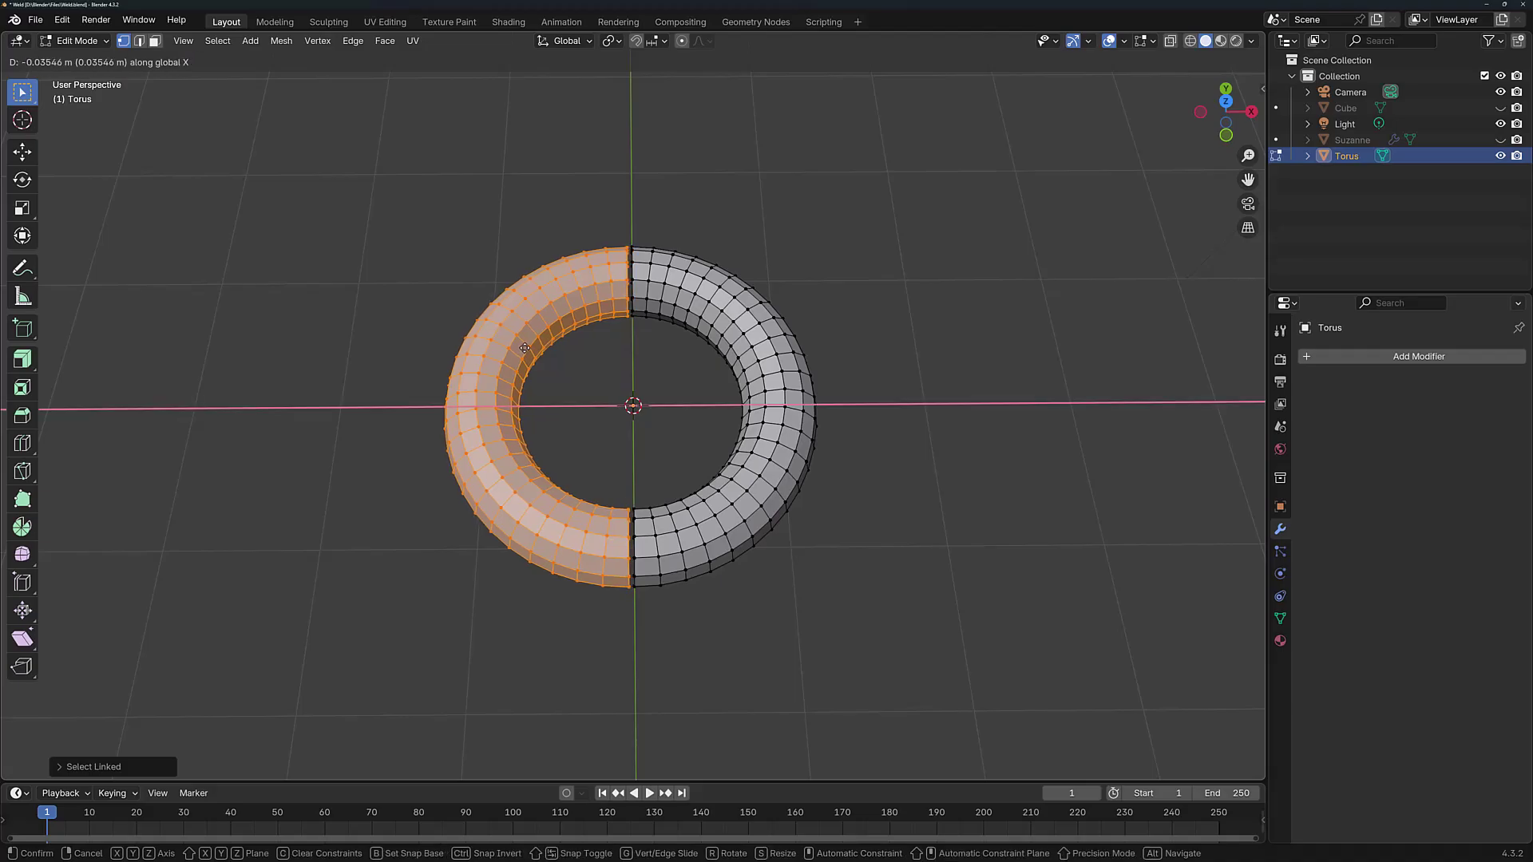
pyautogui.click(519, 343)
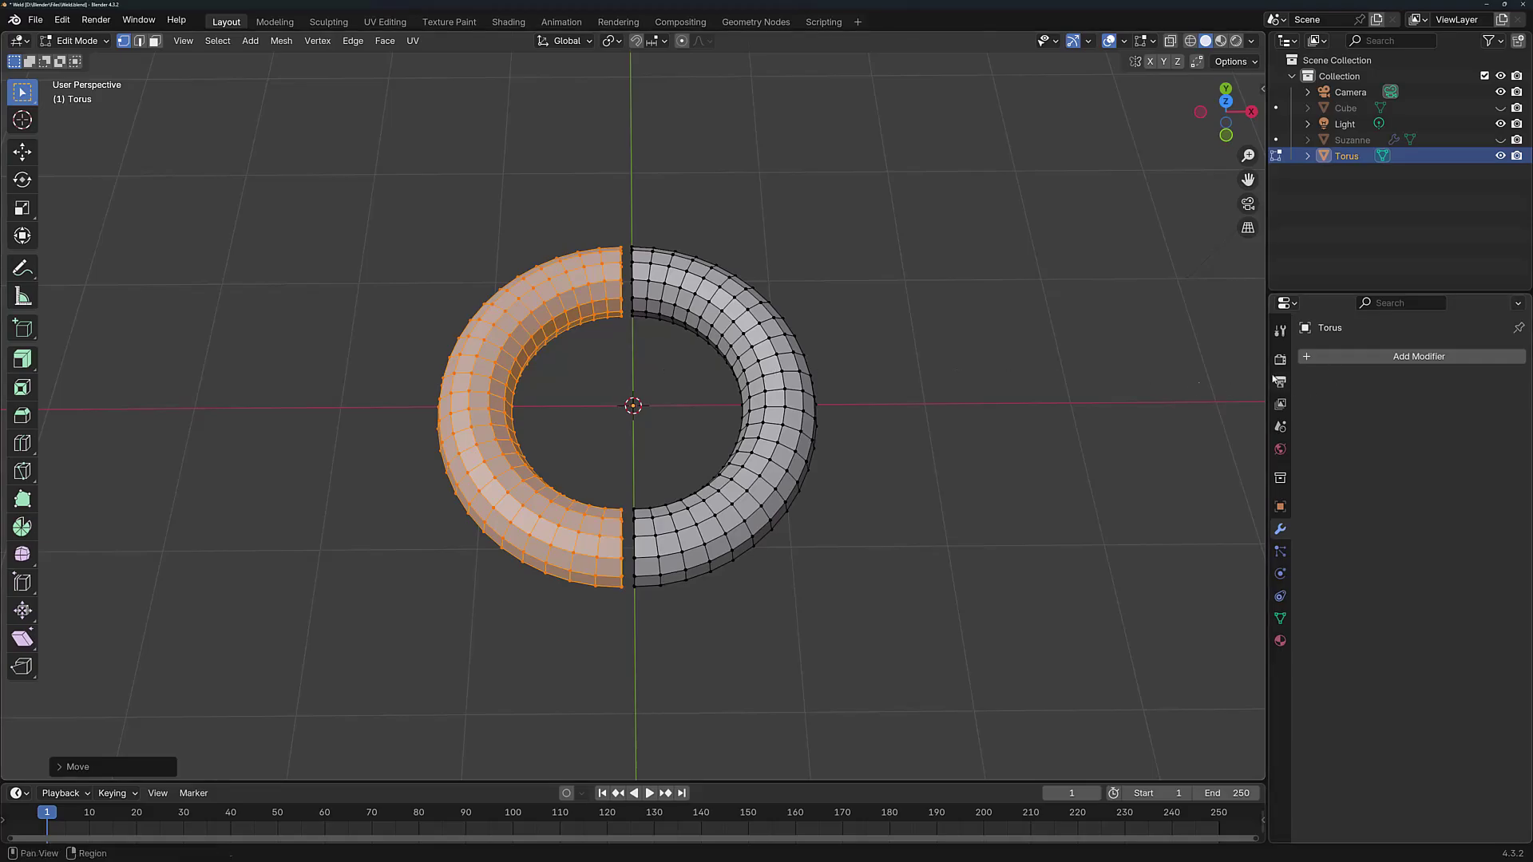
pyautogui.press('Tab')
# Step: Add a Weld modifier to the torus and raise its Distance to 0.085 m
pyautogui.click(1314, 357)
pyautogui.moveTo(1318, 359)
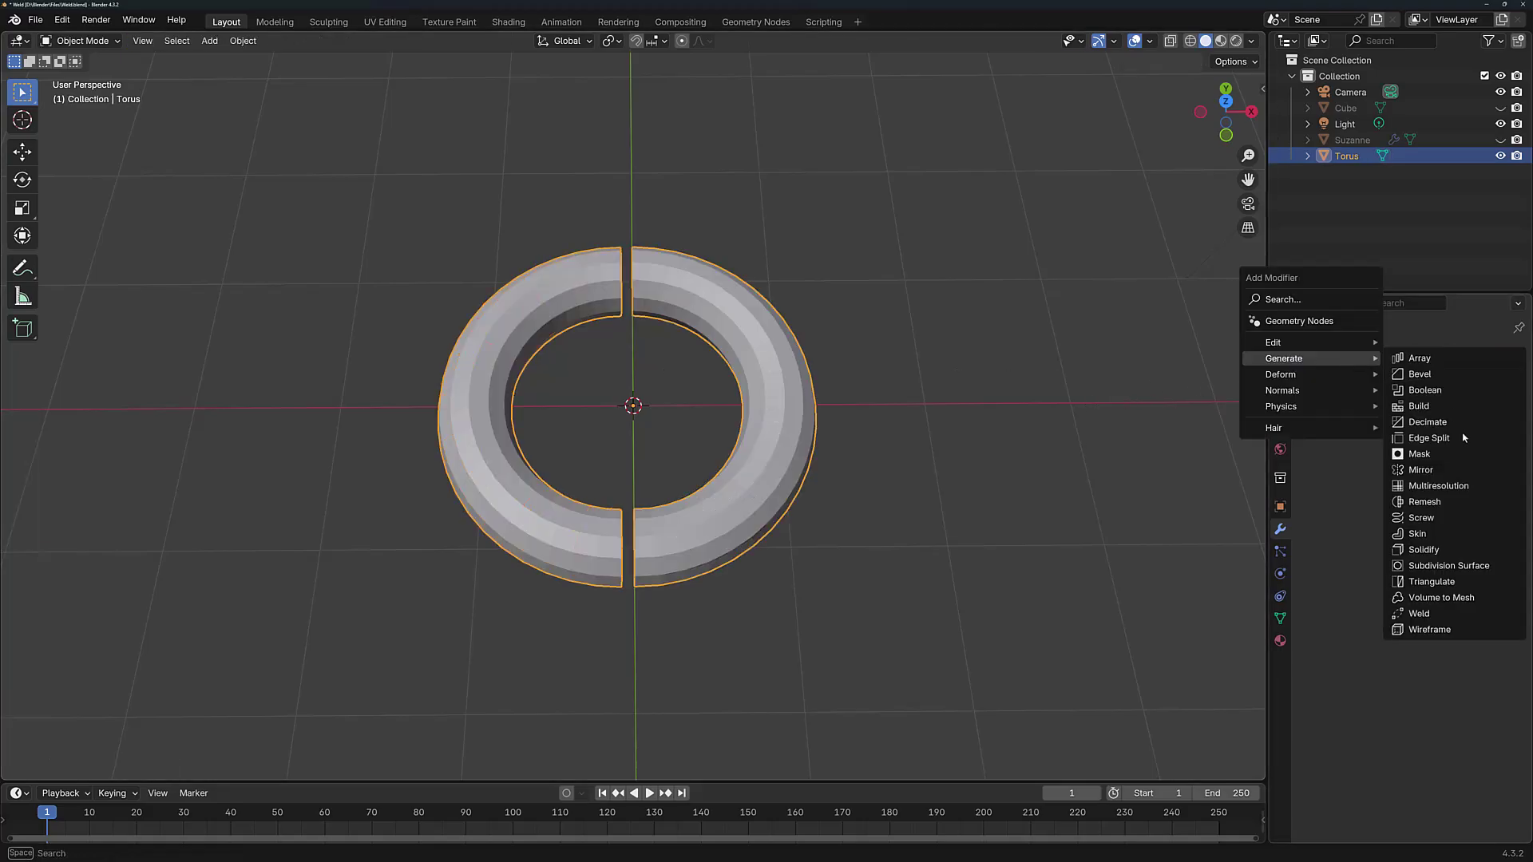
pyautogui.click(1429, 613)
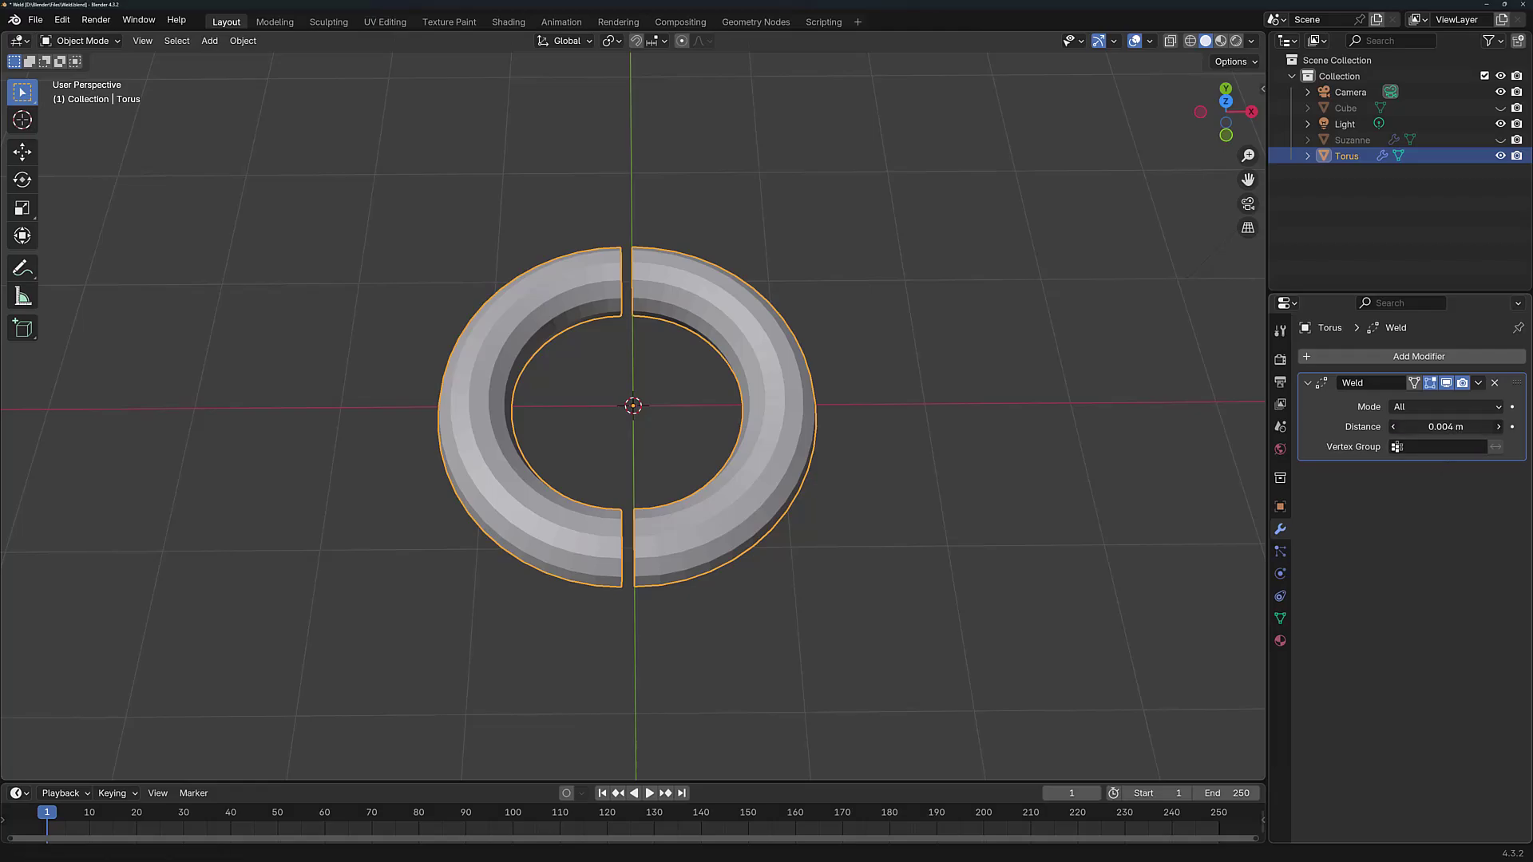
pyautogui.moveTo(1445, 426); pyautogui.dragTo(1502, 426)
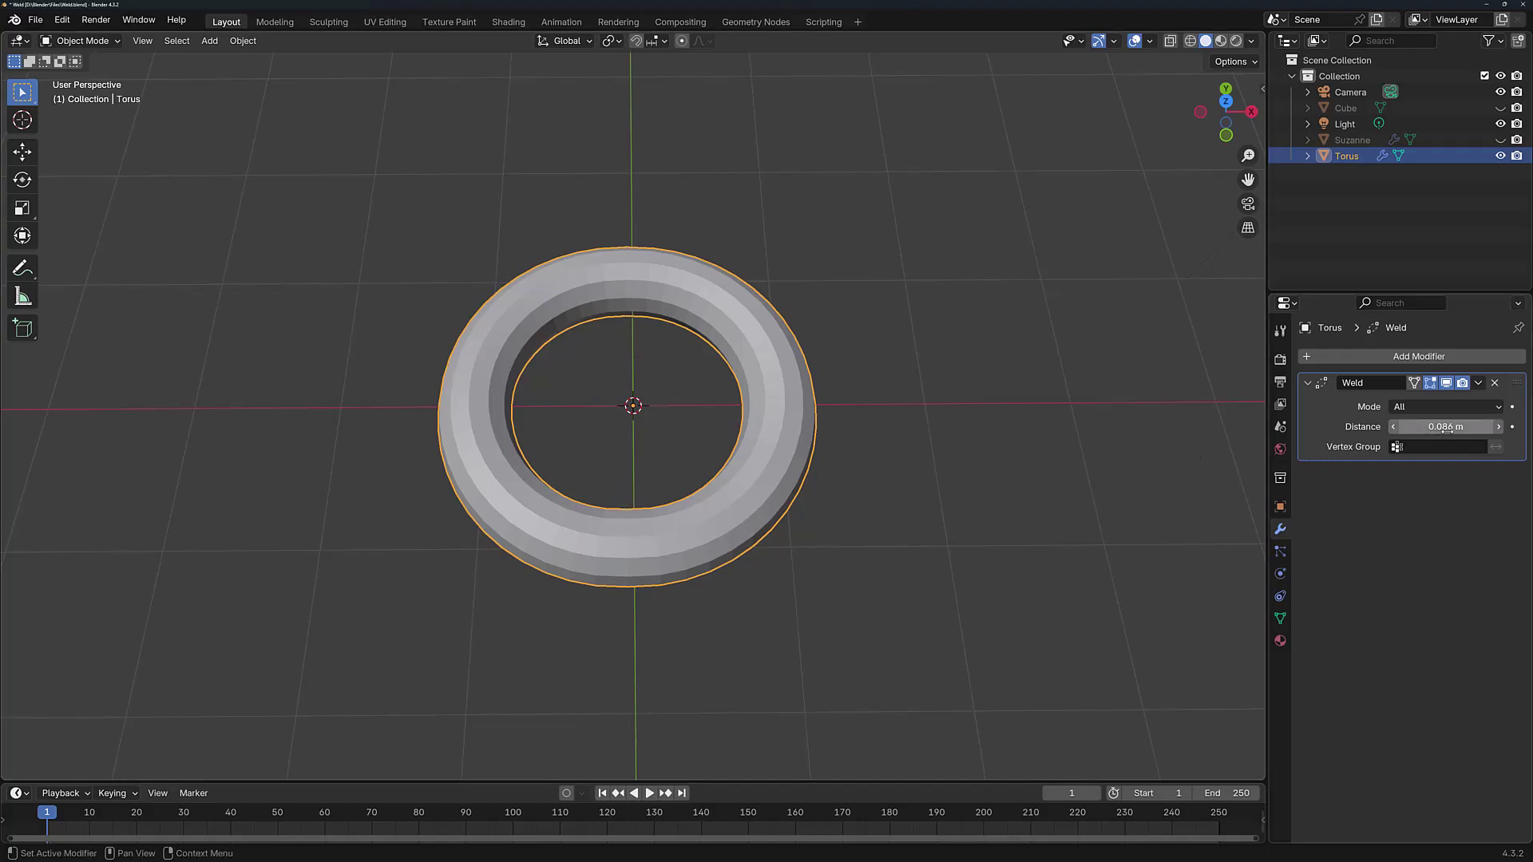
pyautogui.scroll(5, 658, 402)
pyautogui.moveTo(657, 404); pyautogui.dragTo(654, 352, button='middle')
pyautogui.moveTo(1420, 425)
pyautogui.mouseDown()
pyautogui.moveTo(1446, 425)
pyautogui.moveTo(1393, 425)
pyautogui.mouseUp()
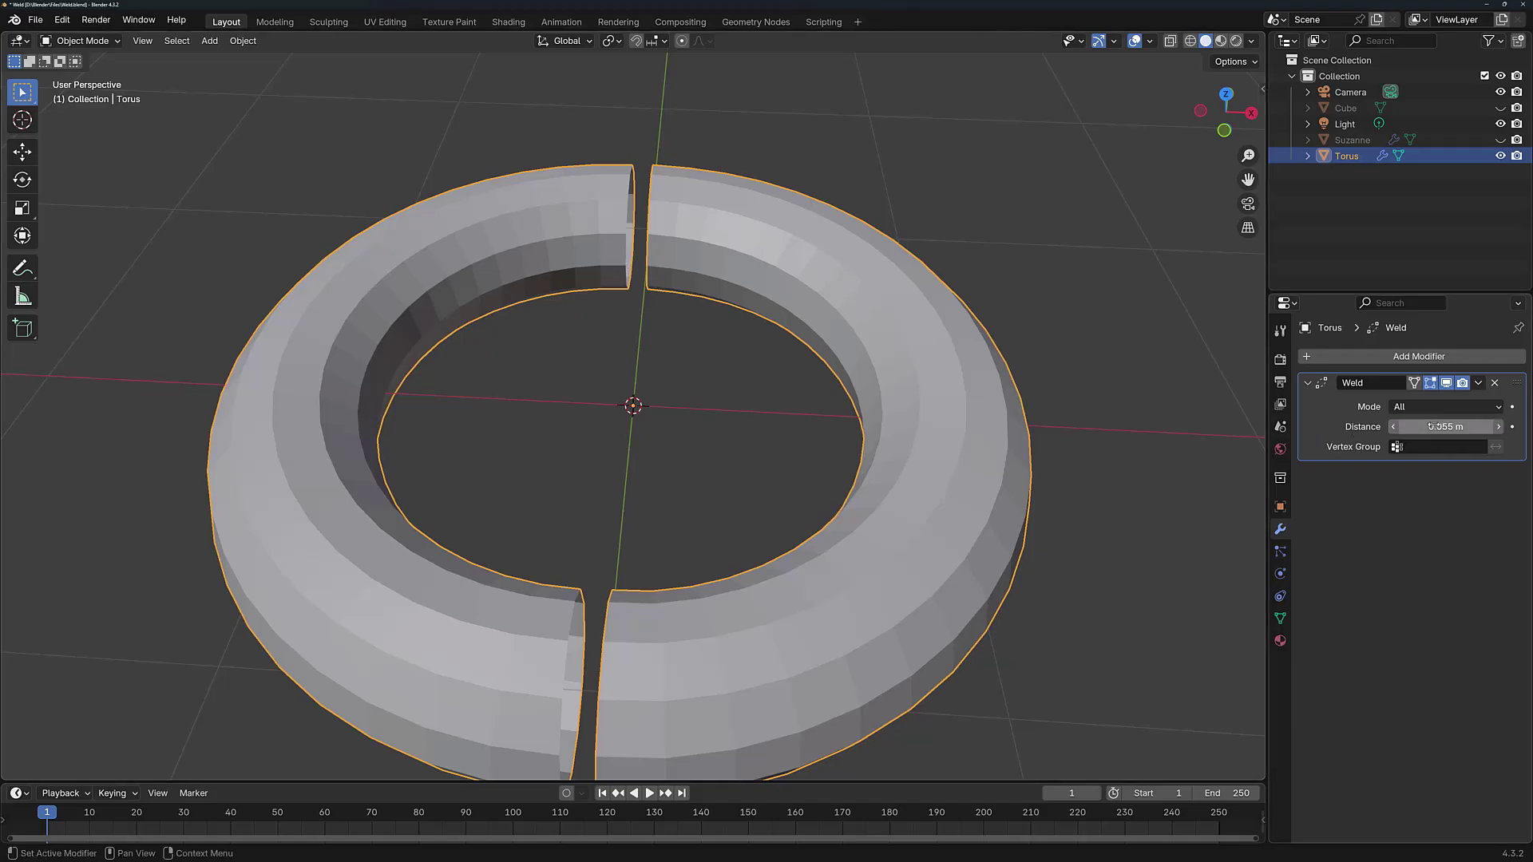
pyautogui.moveTo(1445, 427)
pyautogui.mouseDown()
pyautogui.moveTo(1412, 427)
pyautogui.moveTo(1463, 426)
pyautogui.mouseUp()
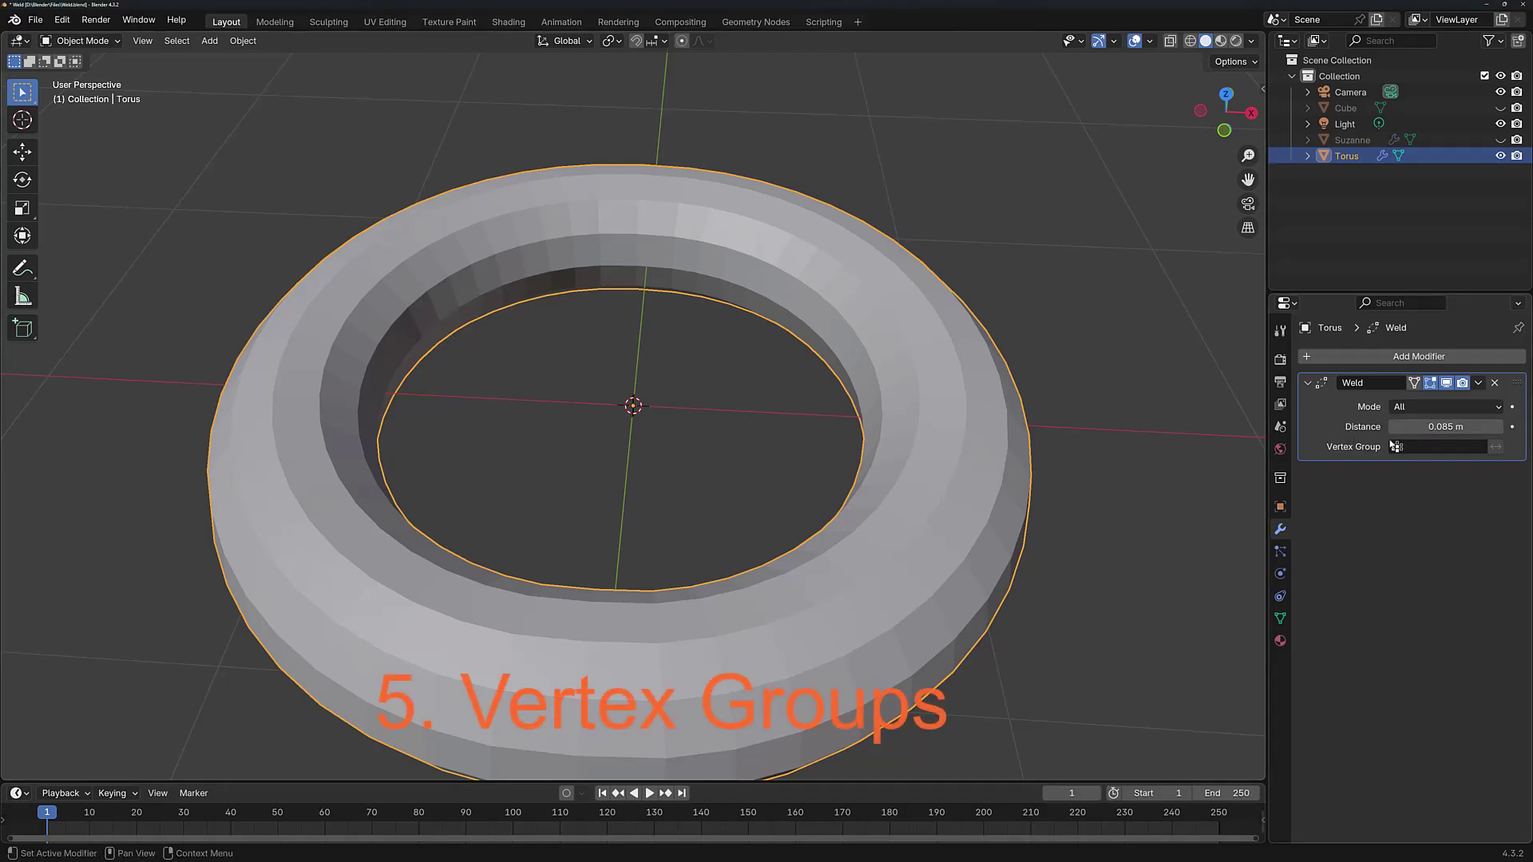
# Step: Lower the torus's Weld Distance to 0.063 m so the halves separate again
pyautogui.moveTo(1447, 427); pyautogui.dragTo(1461, 426)
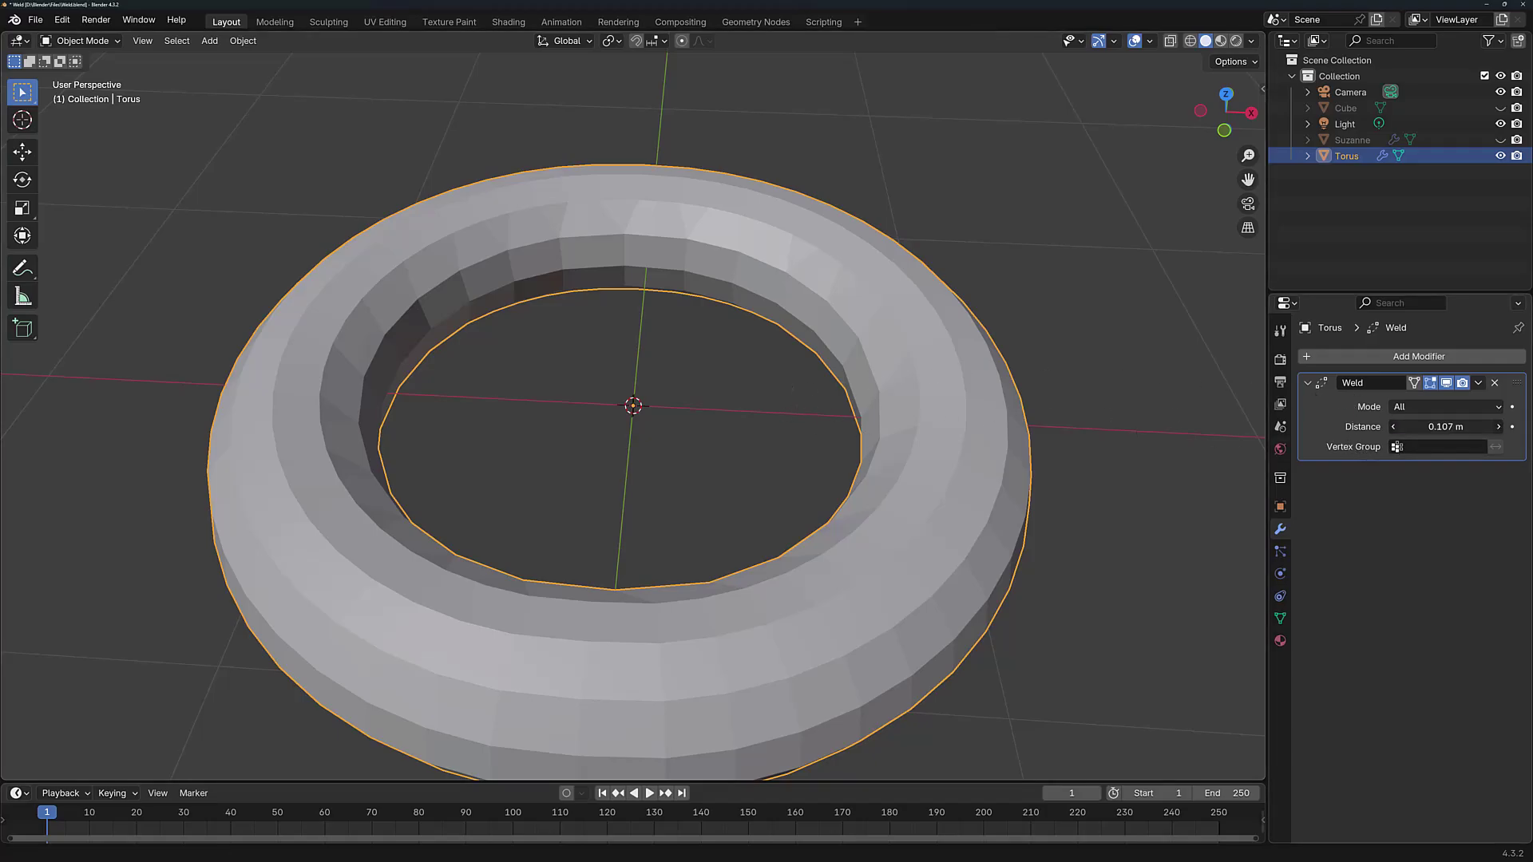
pyautogui.moveTo(1445, 427); pyautogui.dragTo(1422, 427)
pyautogui.moveTo(768, 421); pyautogui.dragTo(740, 435, button='middle')
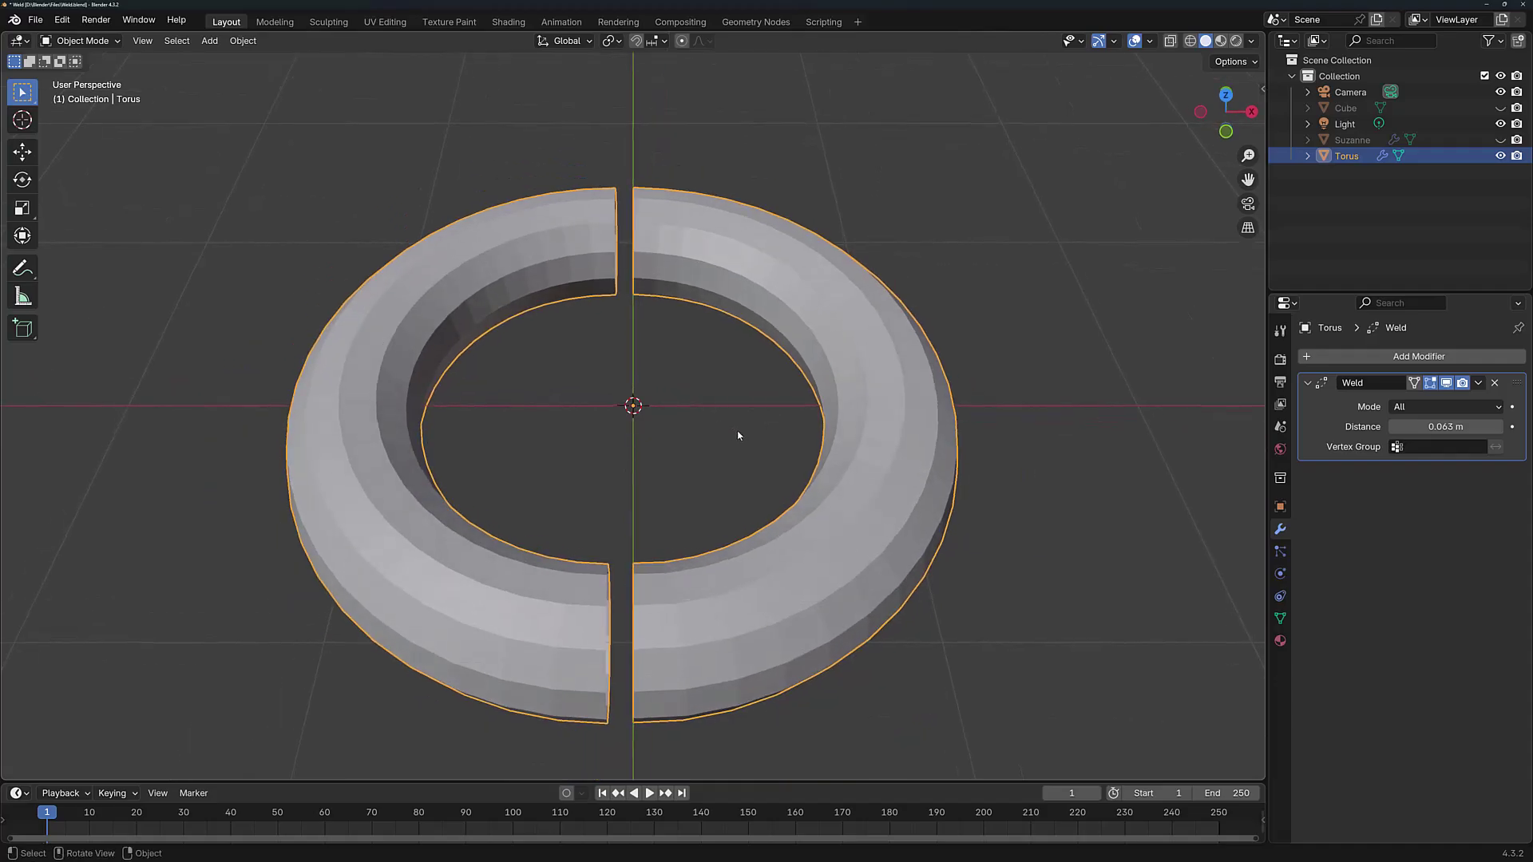
# Step: In Edit Mode, select the four edge loops at the torus's cut ends
pyautogui.press('Tab')
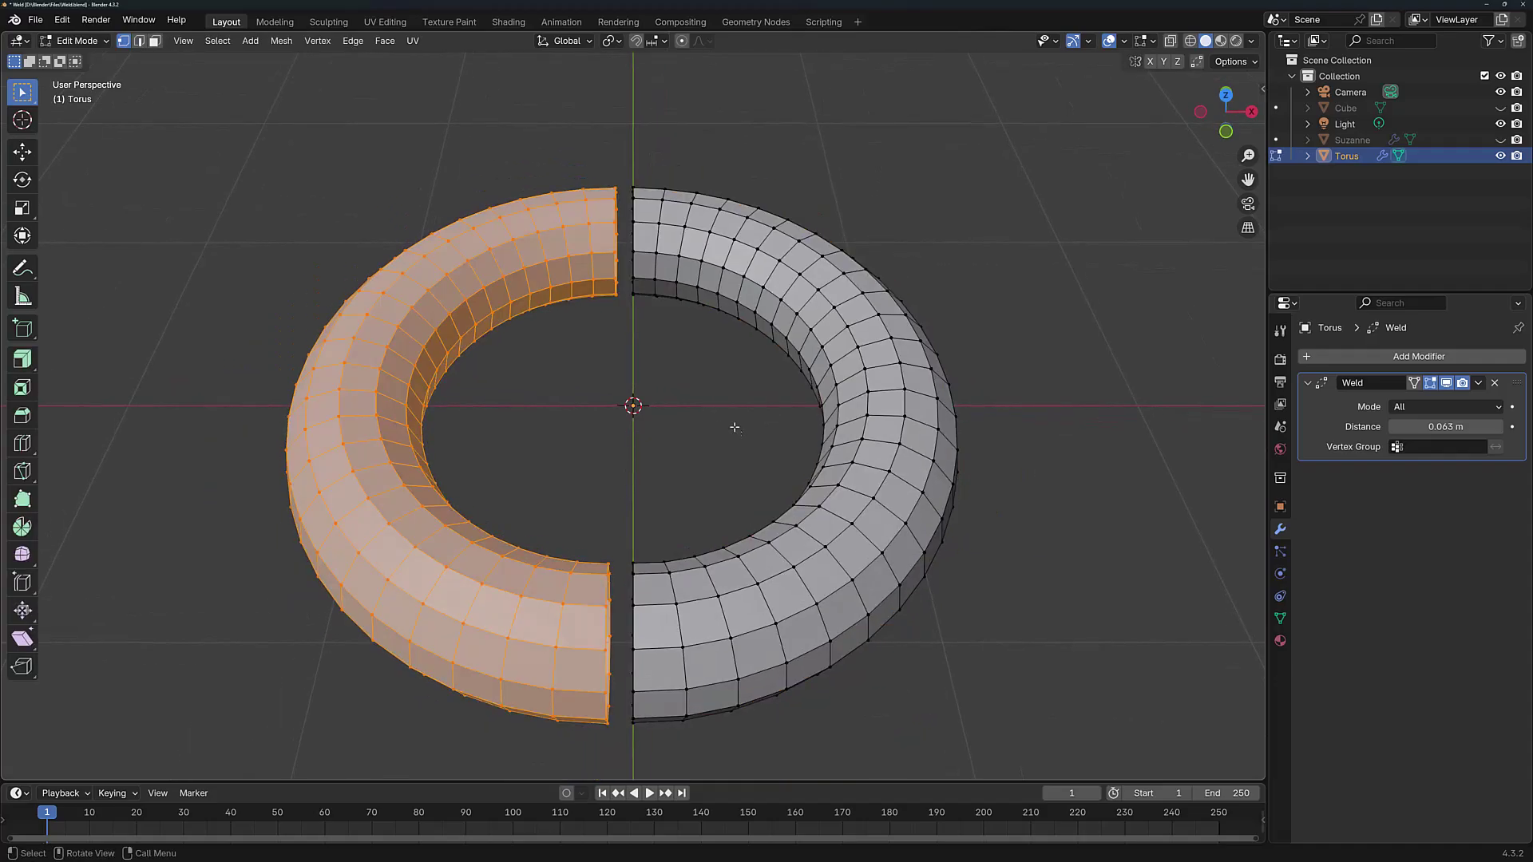
pyautogui.click(610, 241)
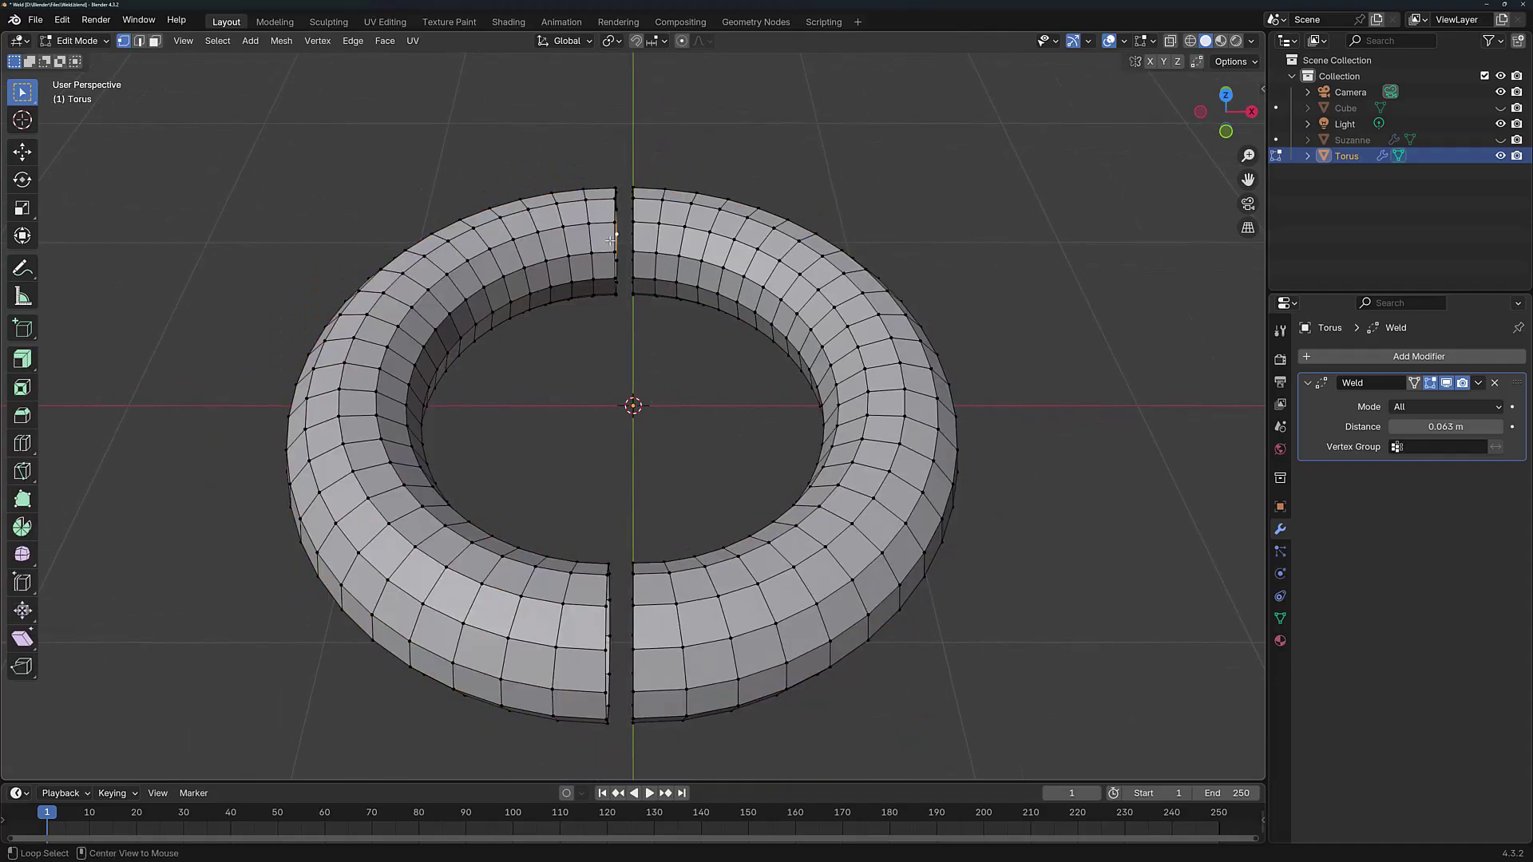
pyautogui.keyDown('alt'); pyautogui.click(610, 241); pyautogui.keyUp('alt')
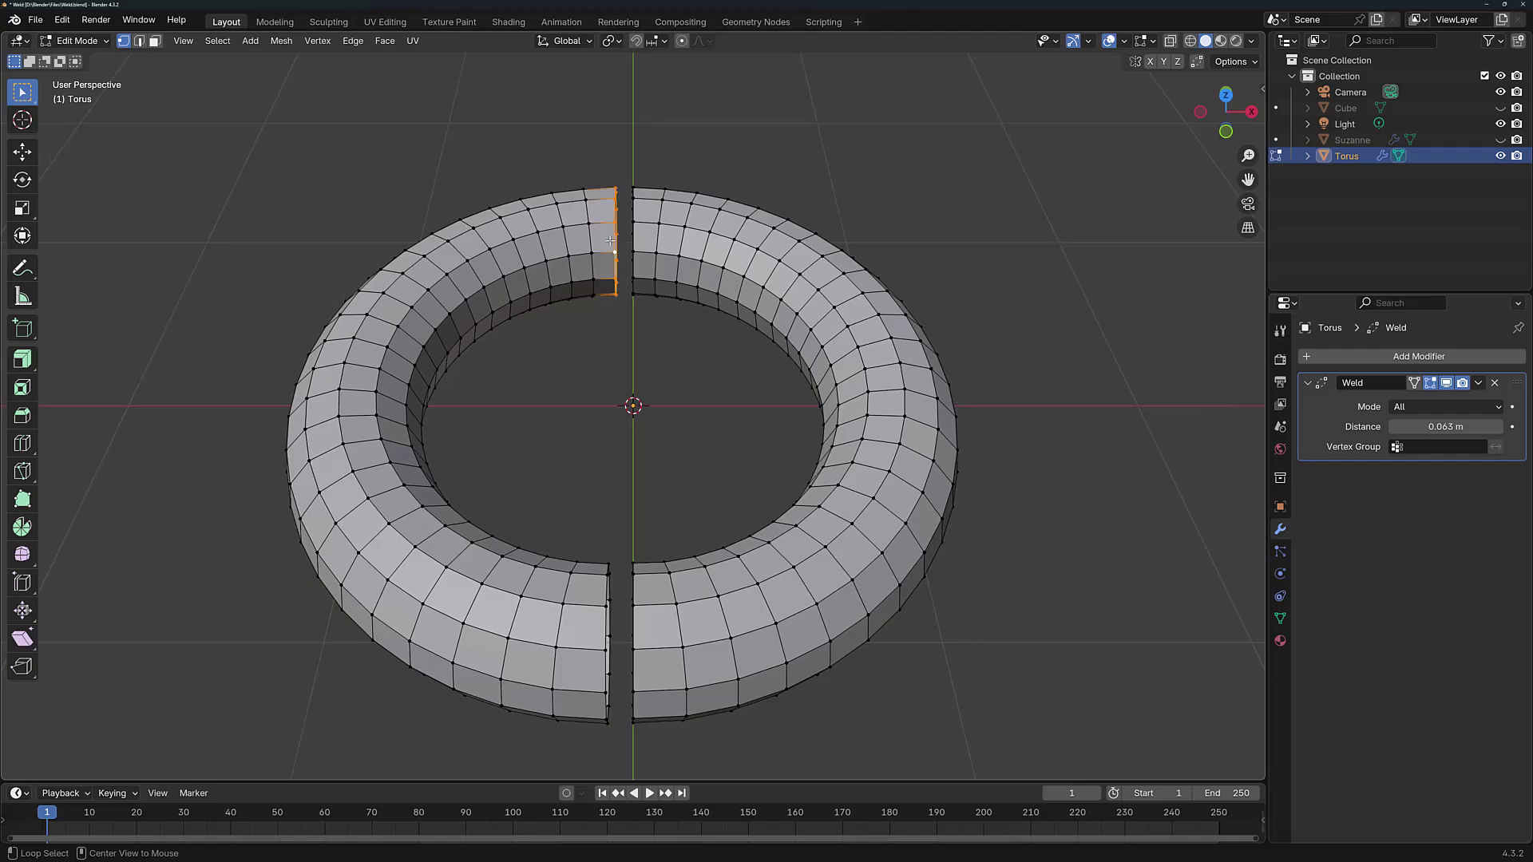
pyautogui.keyDown('alt'); pyautogui.click(601, 626); pyautogui.keyUp('alt')
pyautogui.keyDown('alt'); pyautogui.keyDown('shift'); pyautogui.click(615, 271); pyautogui.keyUp('shift'); pyautogui.keyUp('alt')
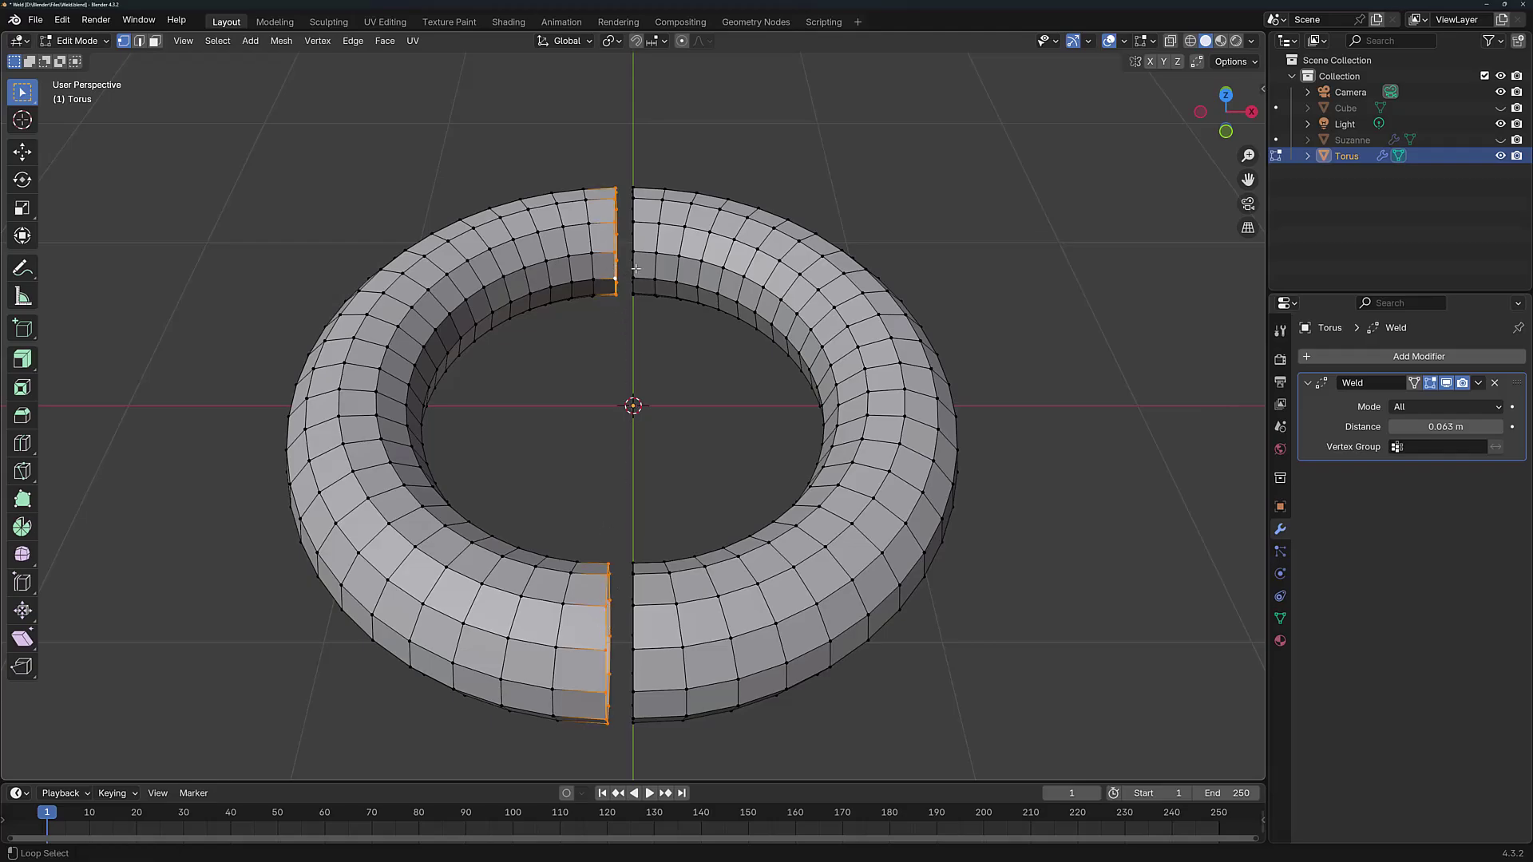
pyautogui.keyDown('alt'); pyautogui.keyDown('shift'); pyautogui.click(636, 269); pyautogui.keyUp('shift'); pyautogui.keyUp('alt')
pyautogui.keyDown('alt'); pyautogui.keyDown('shift'); pyautogui.click(641, 598); pyautogui.keyUp('shift'); pyautogui.keyUp('alt')
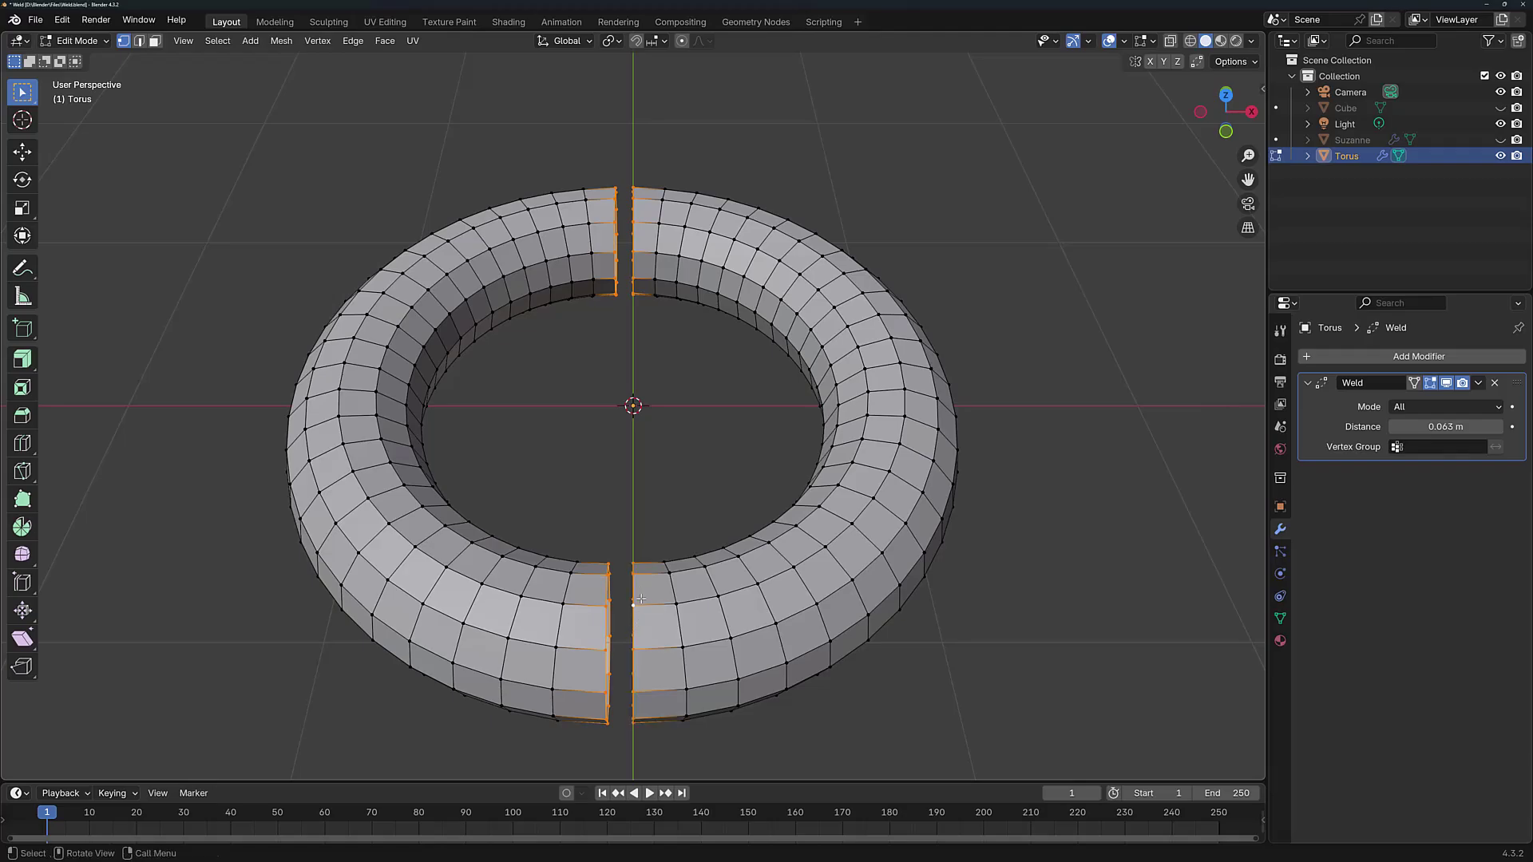
# Step: Create a vertex group named 'Merge' and assign the selected cut-end loops to it
pyautogui.click(1281, 620)
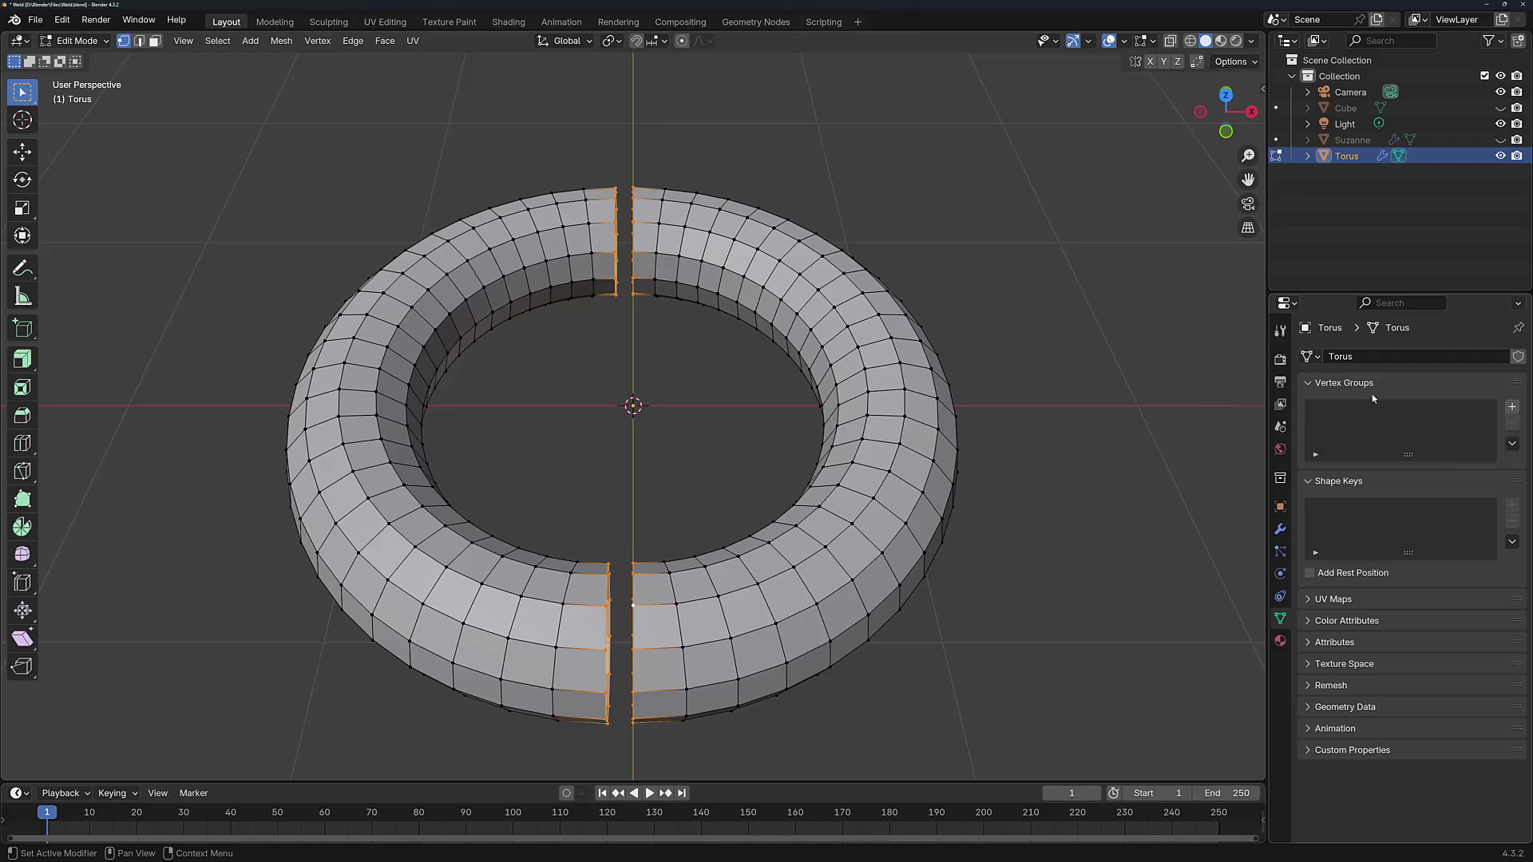
pyautogui.click(1512, 406)
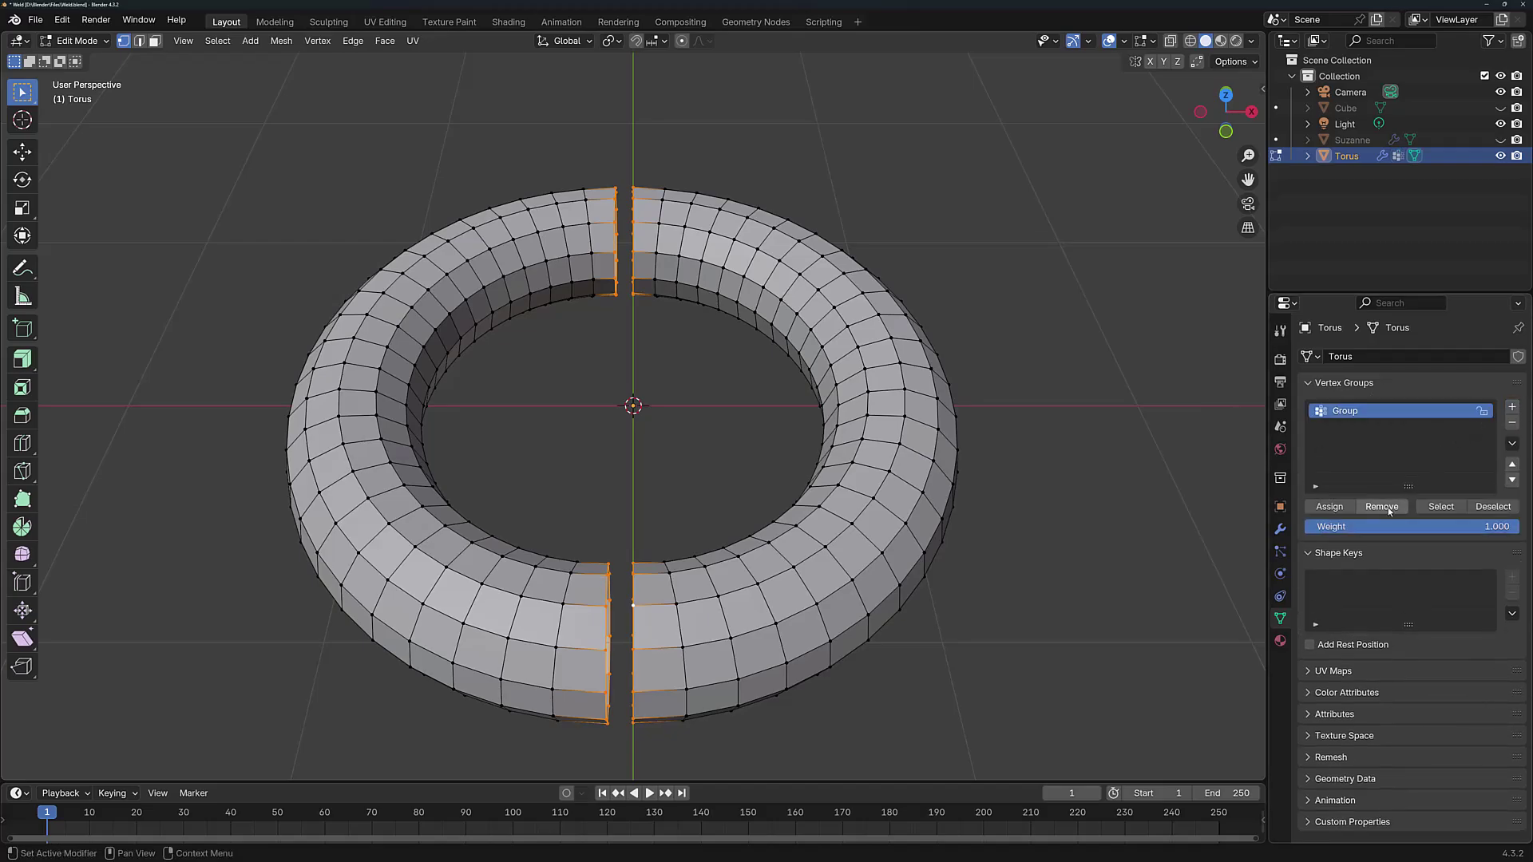
pyautogui.doubleClick(1348, 413)
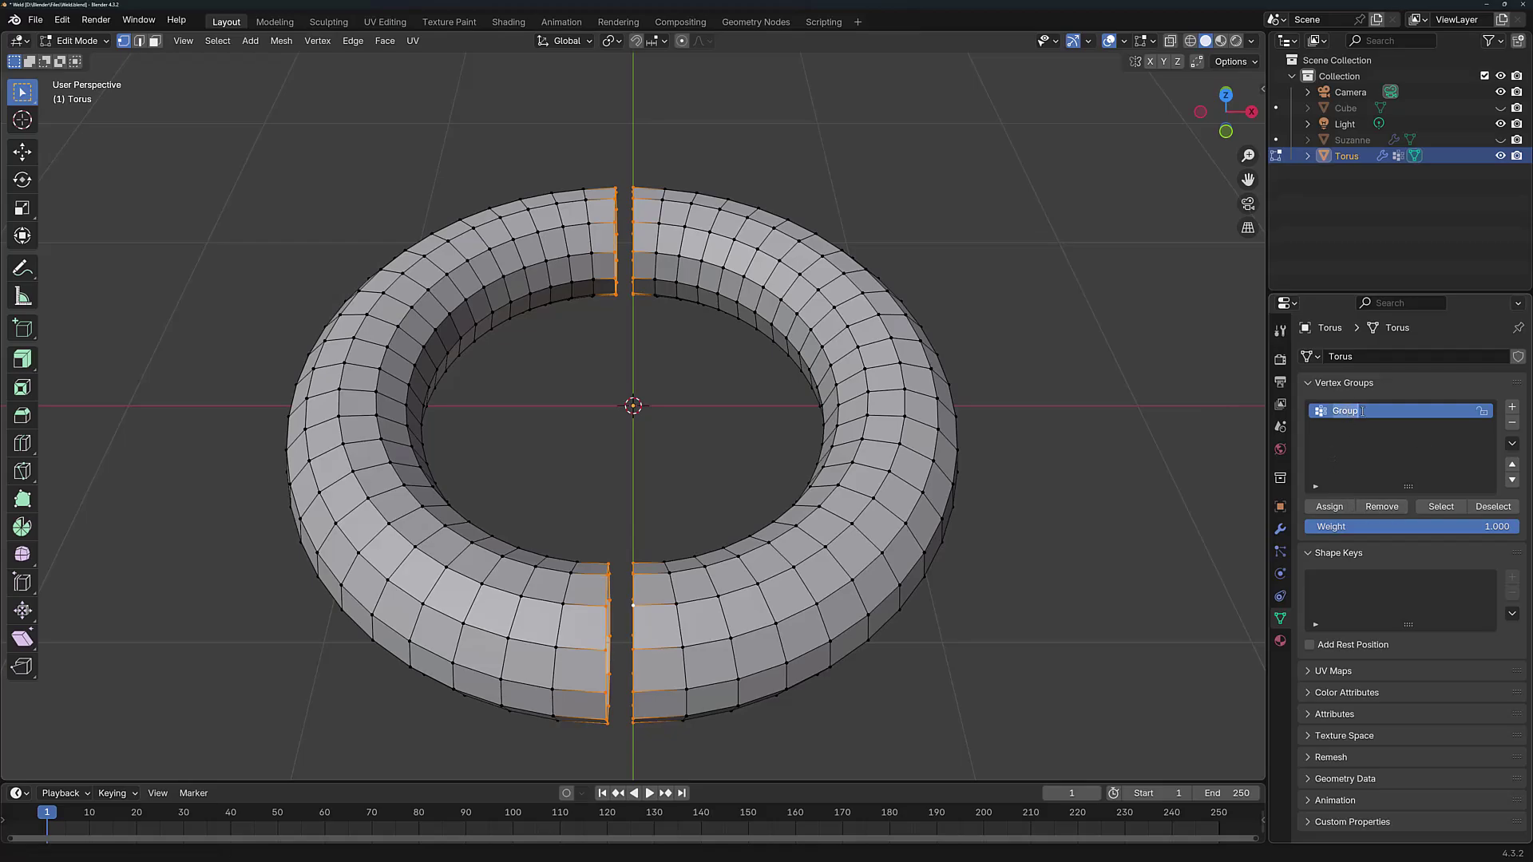
pyautogui.write('Merge')
pyautogui.press('Return')
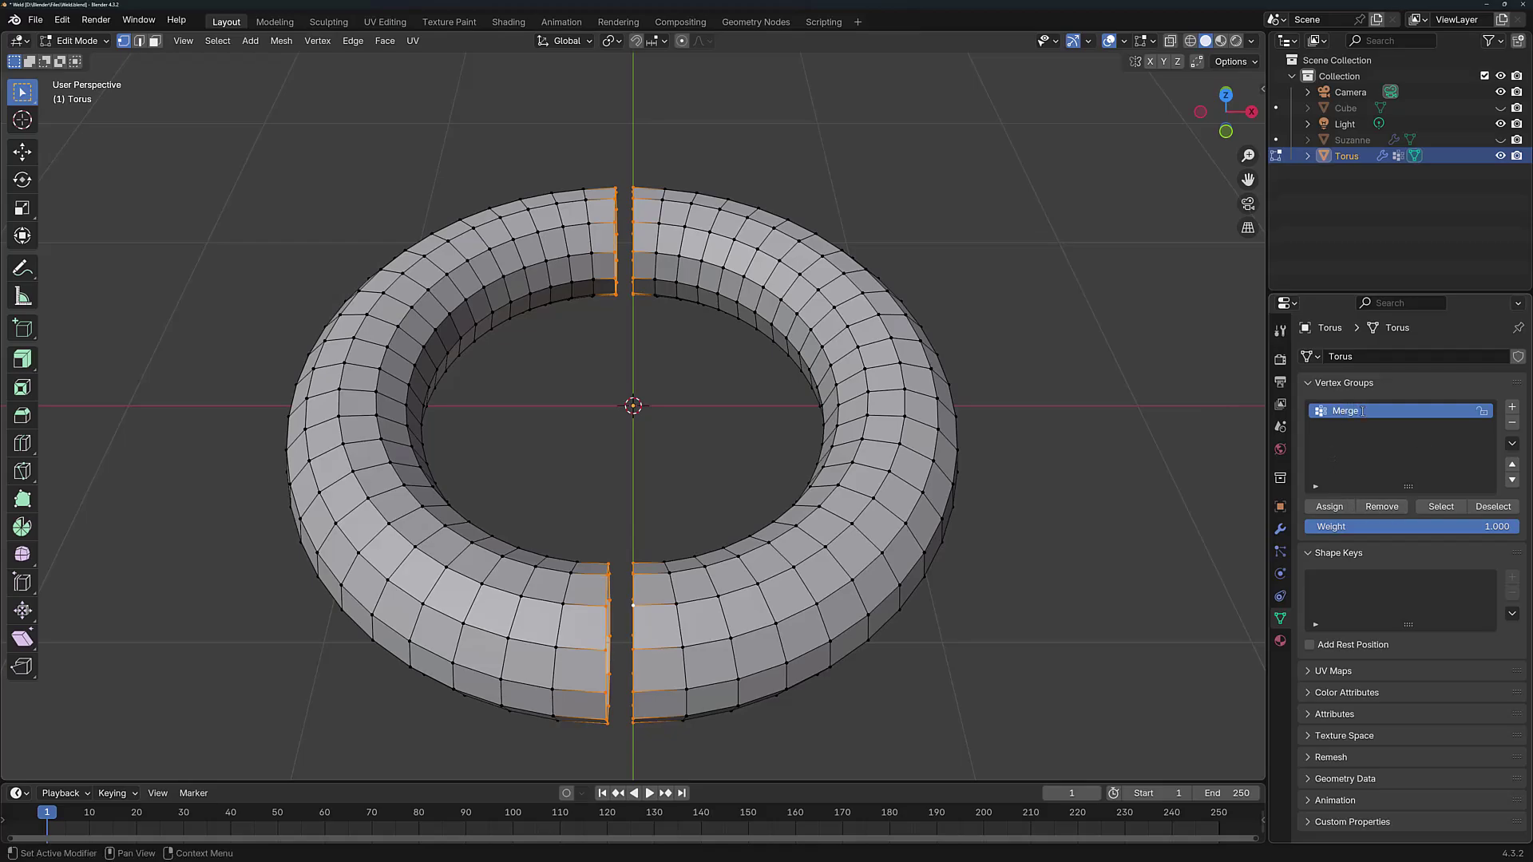
pyautogui.click(1324, 508)
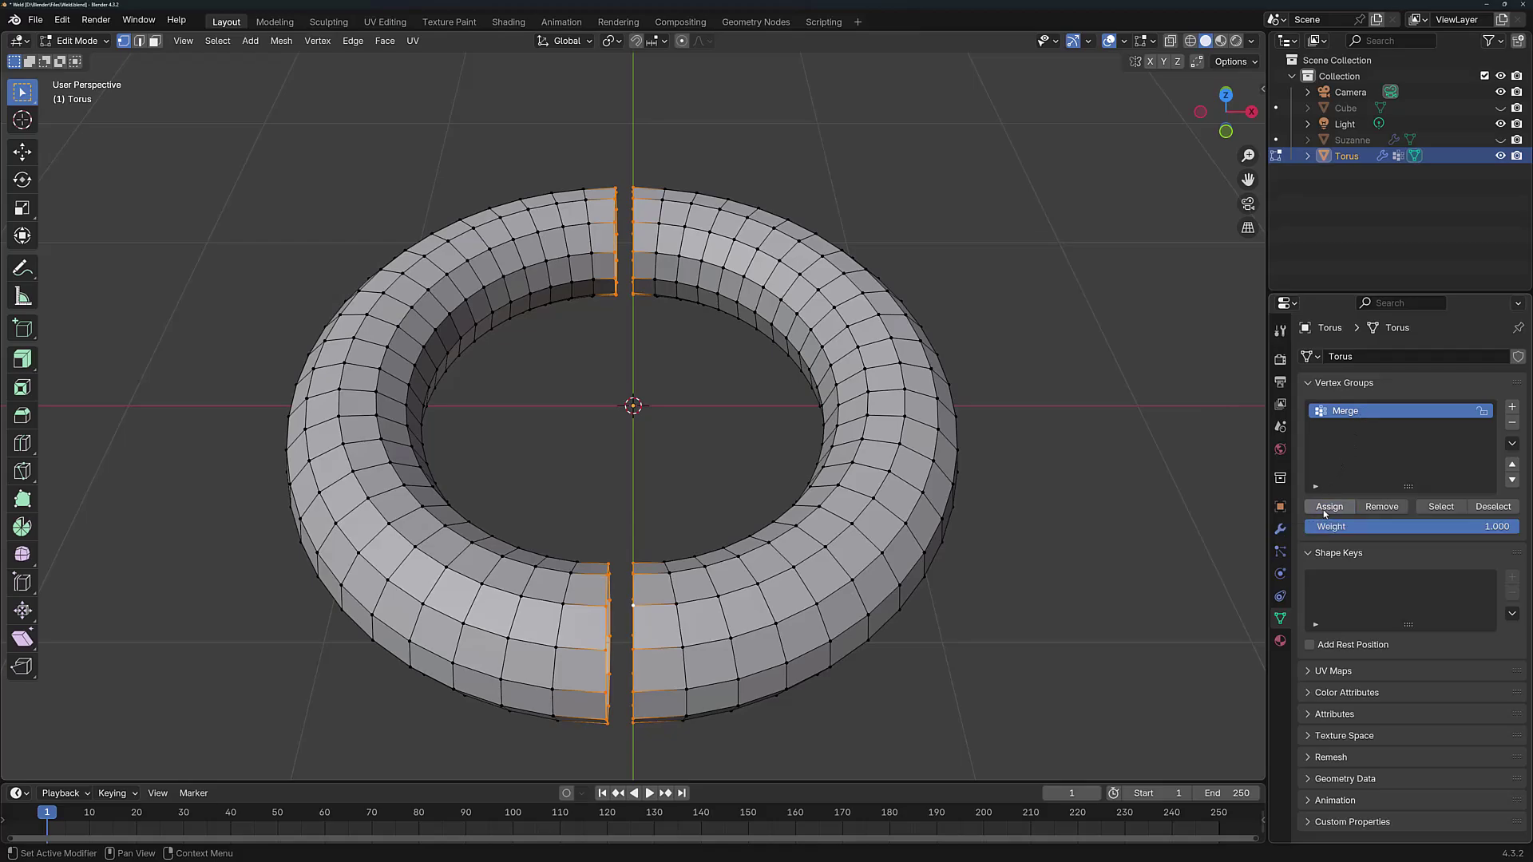
# Step: Limit the Weld modifier to the Merge vertex group and raise Distance to 0.138 m
pyautogui.click(1280, 529)
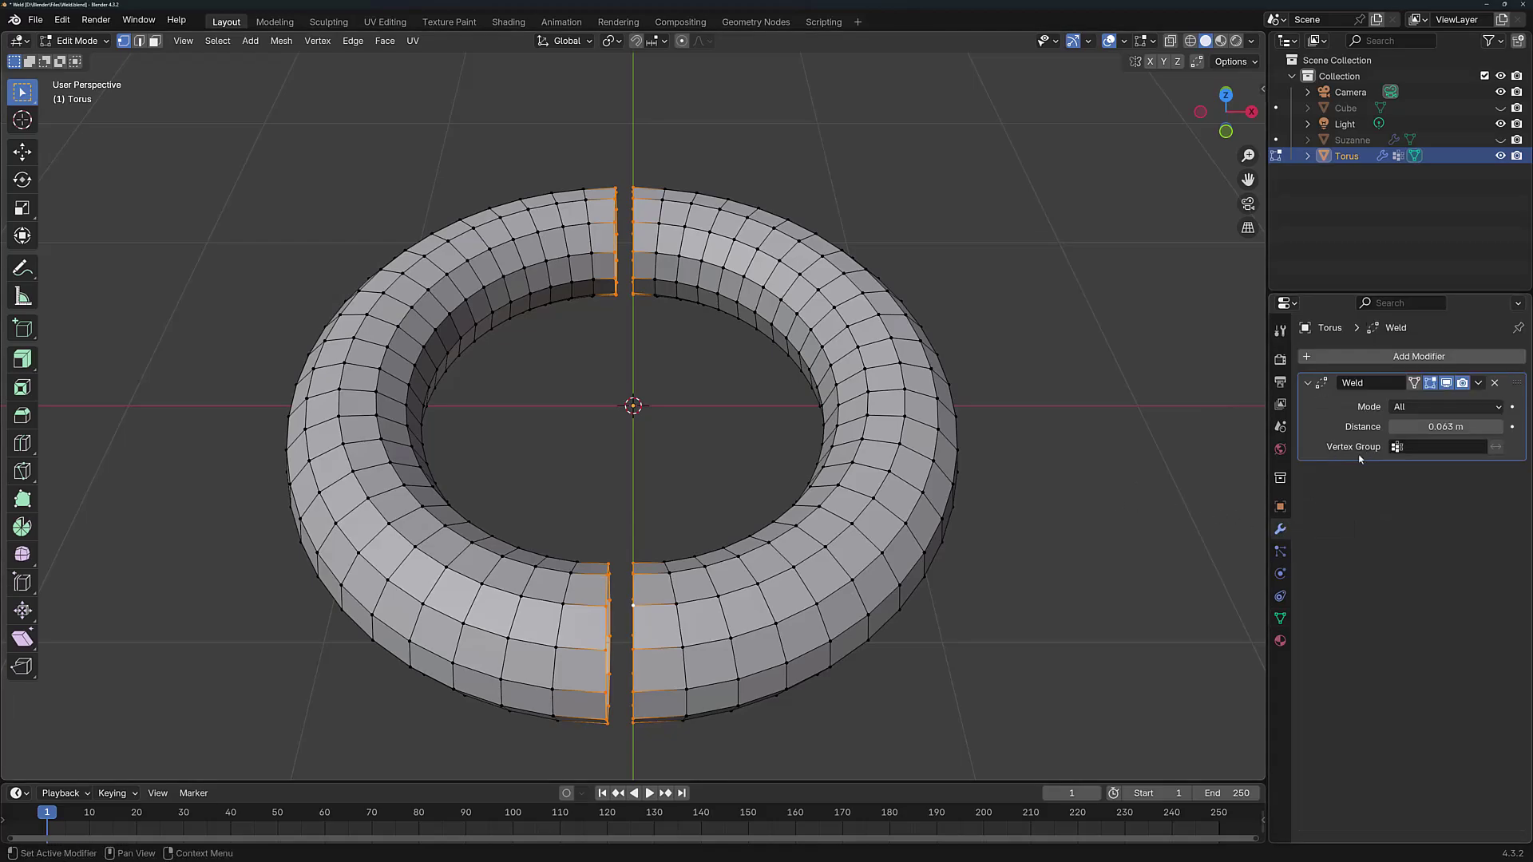
pyautogui.click(1412, 448)
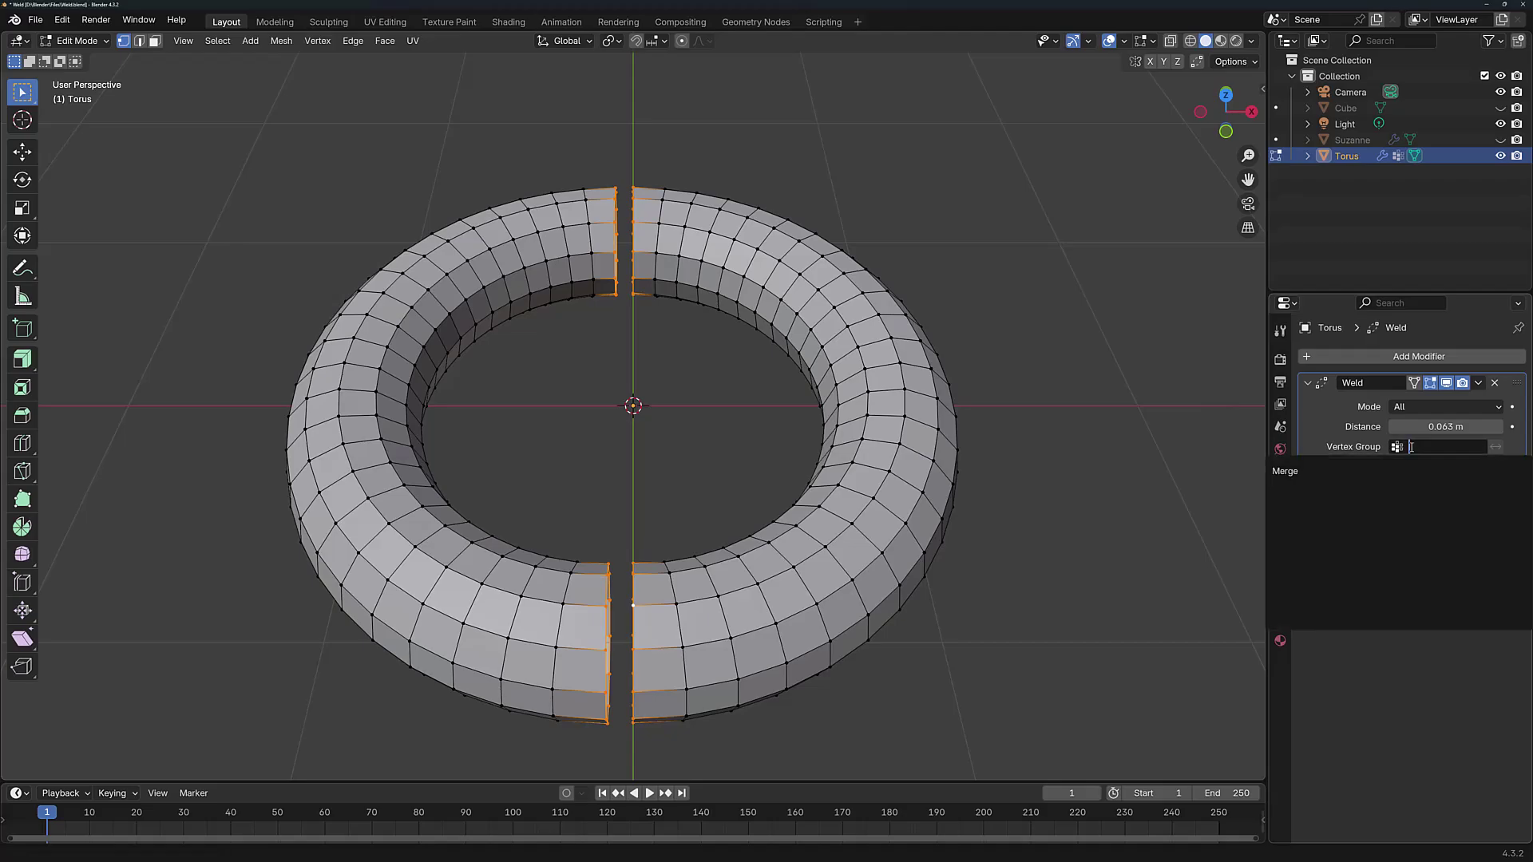
pyautogui.click(1308, 474)
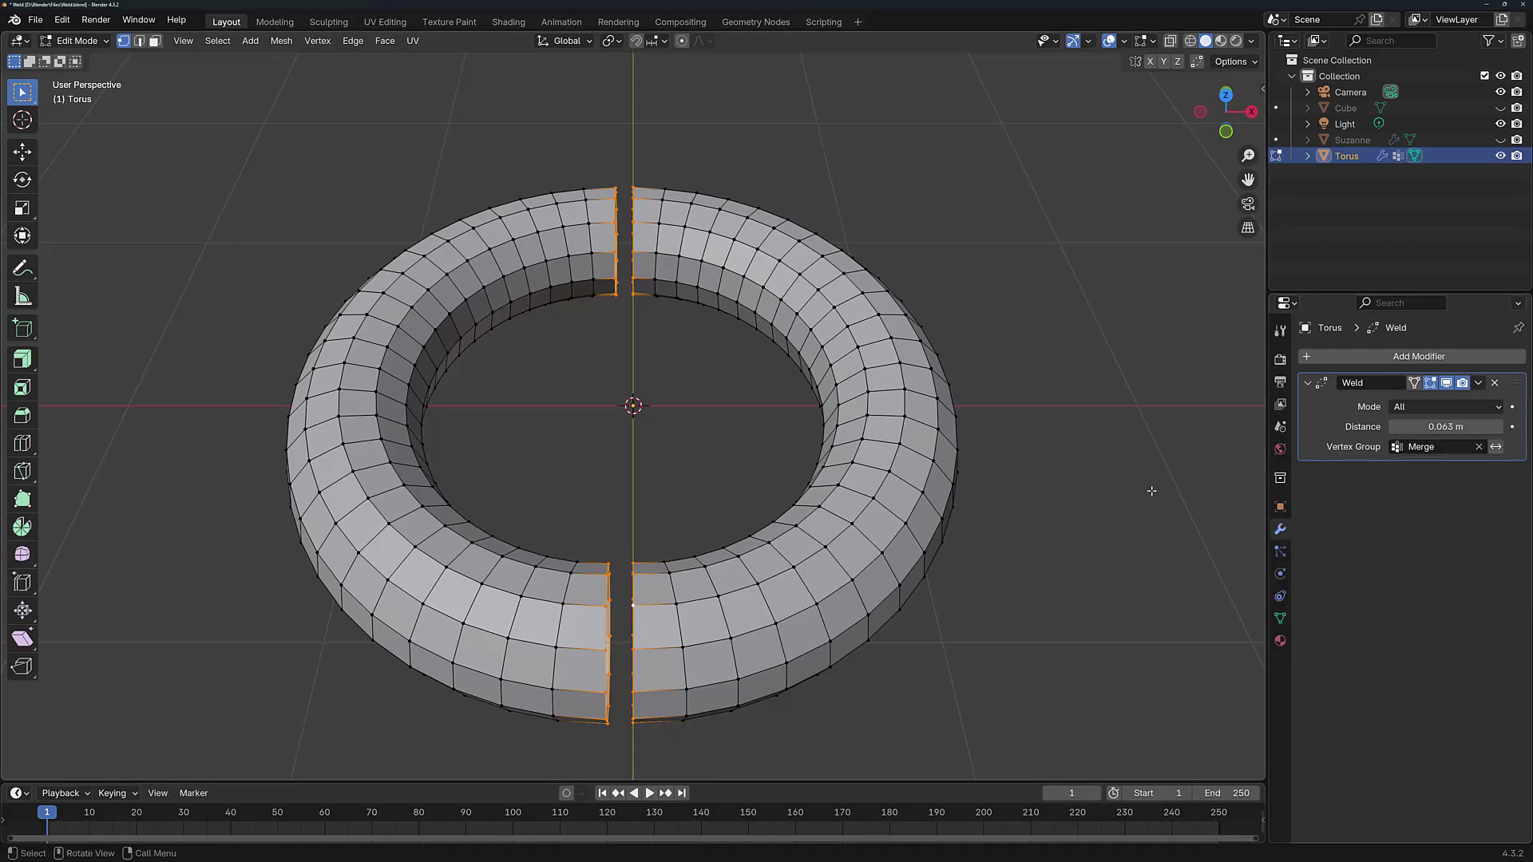
pyautogui.press('Tab')
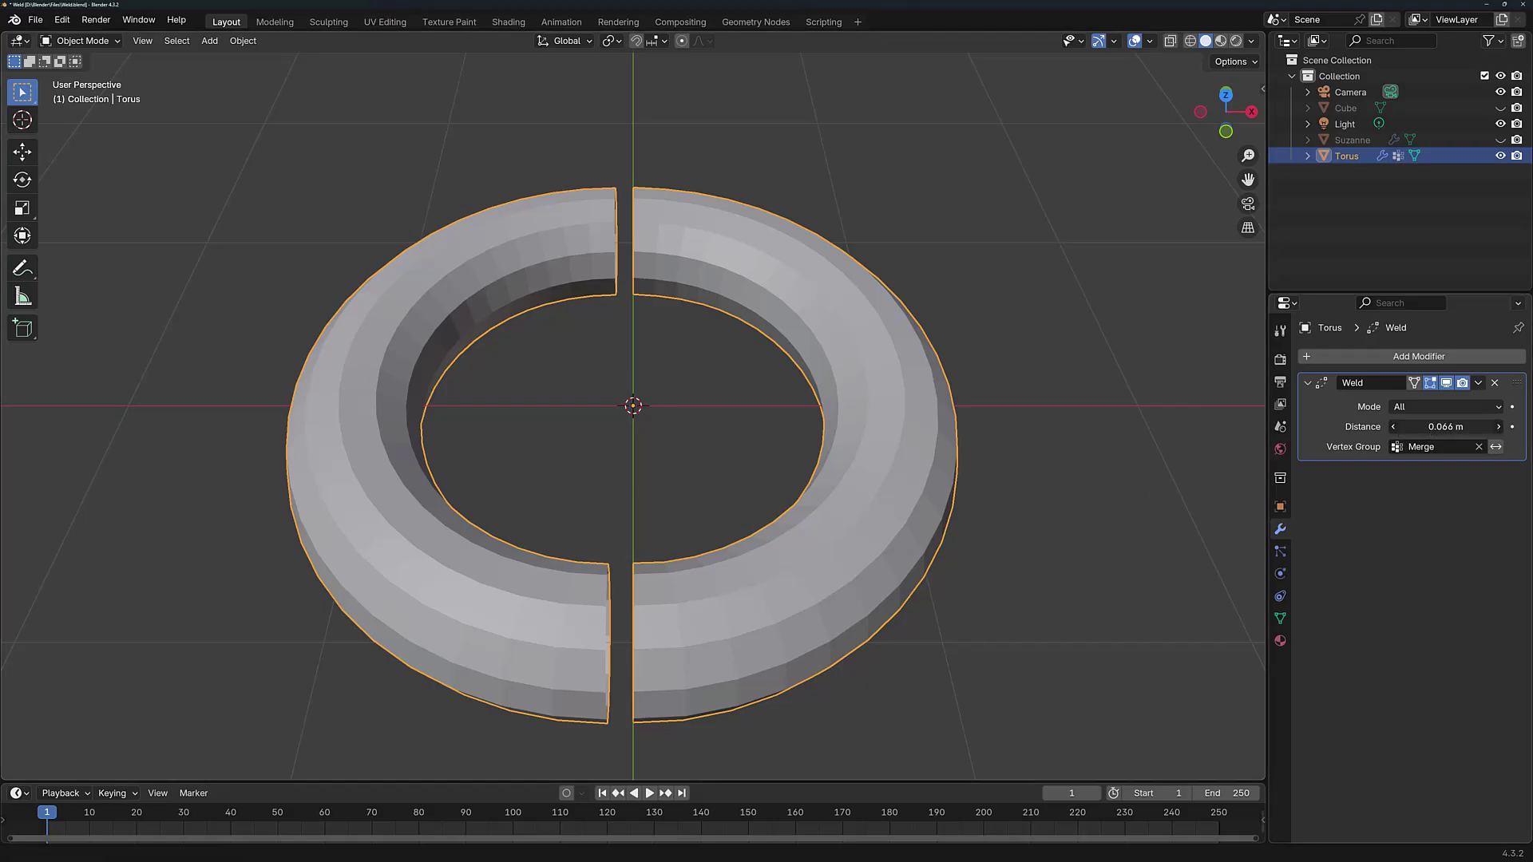
pyautogui.moveTo(1446, 427); pyautogui.dragTo(1473, 426)
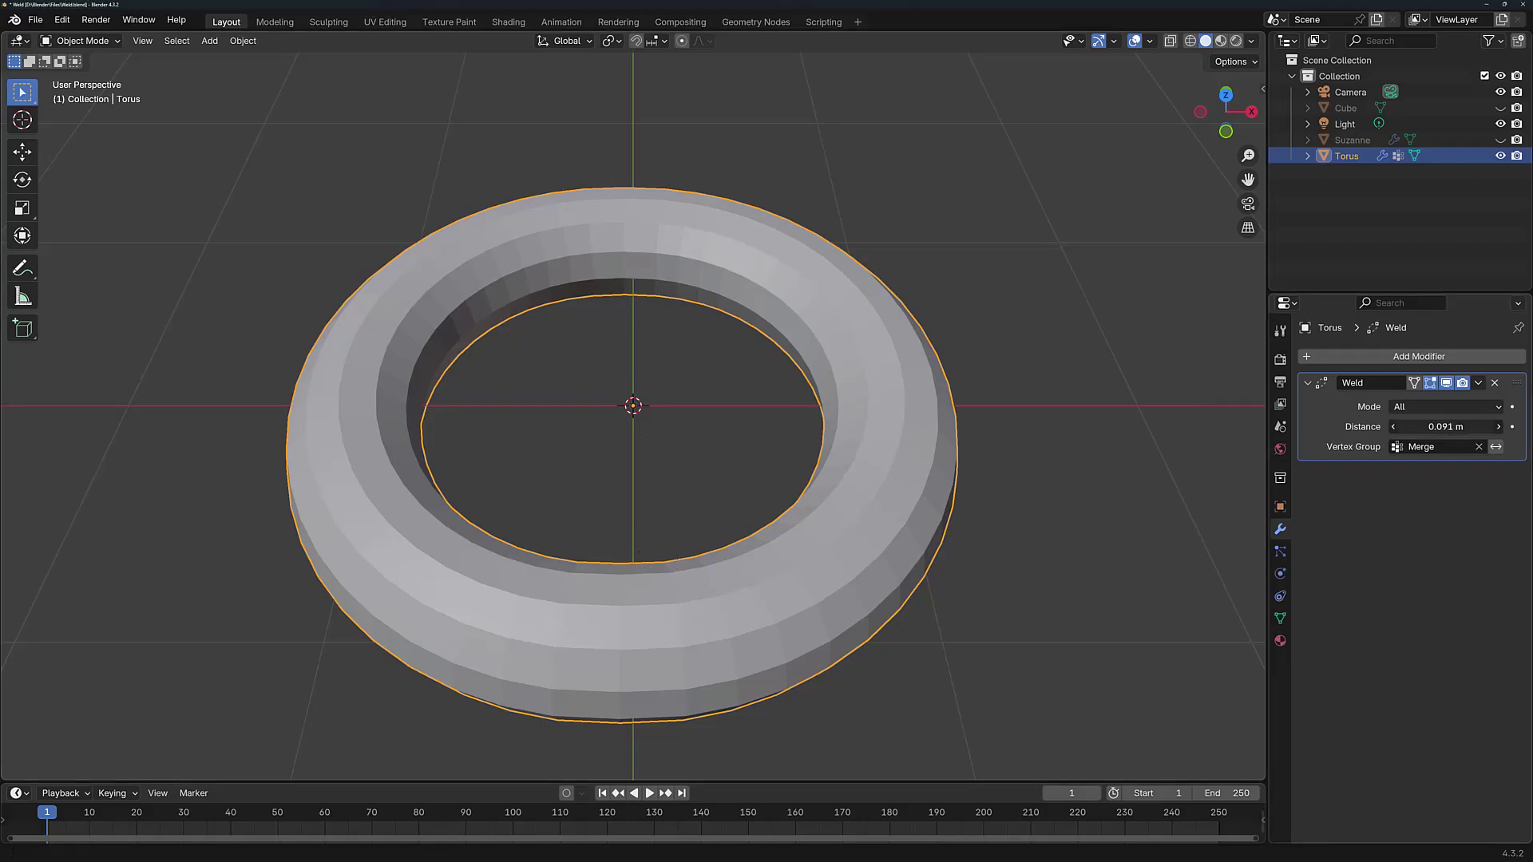
pyautogui.moveTo(1446, 426); pyautogui.dragTo(1466, 427)
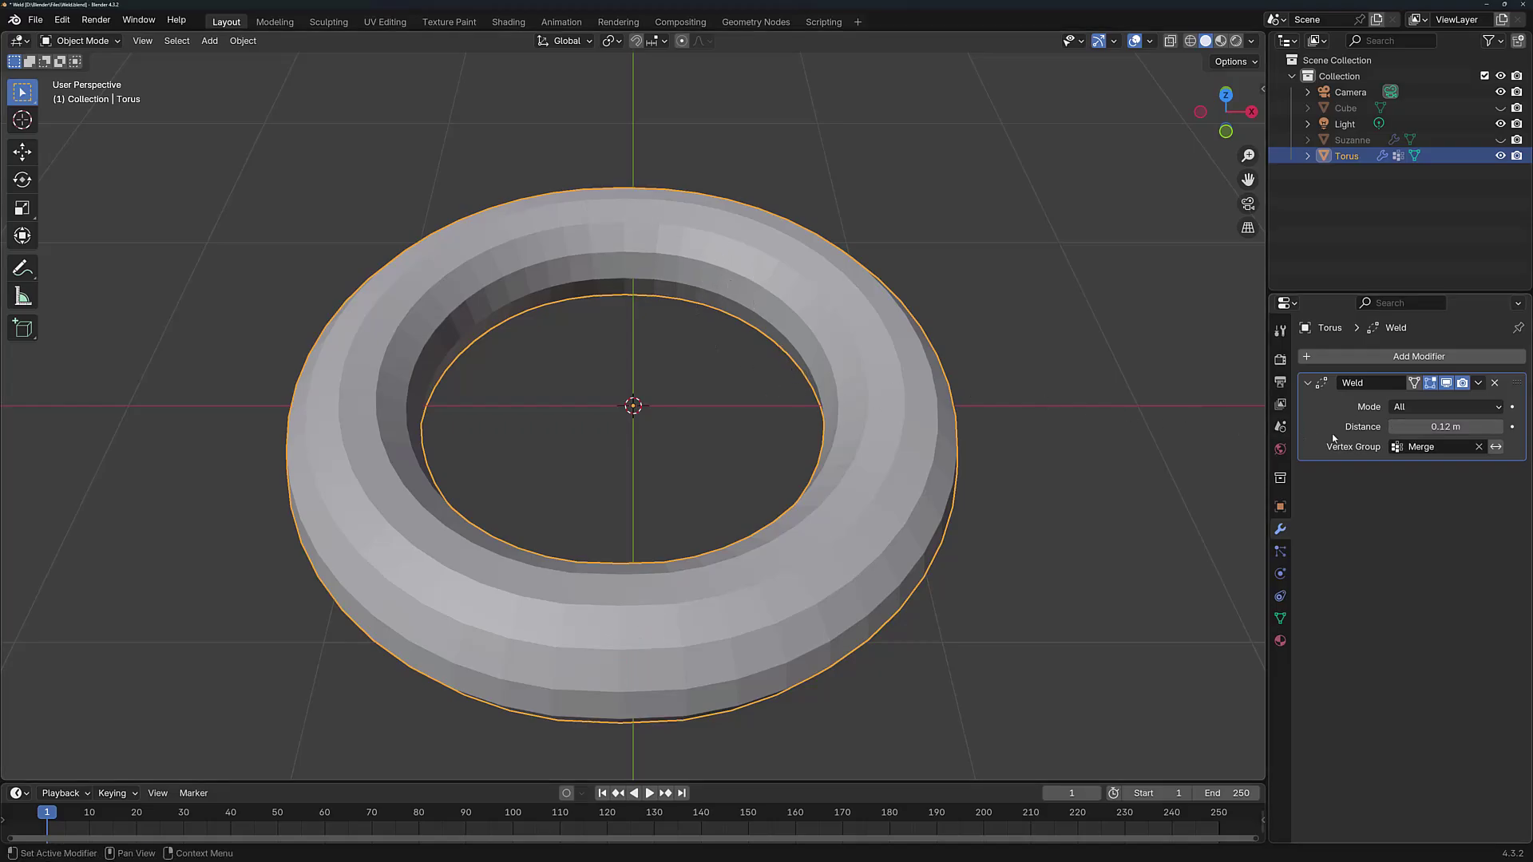
pyautogui.moveTo(1446, 427); pyautogui.dragTo(1458, 426)
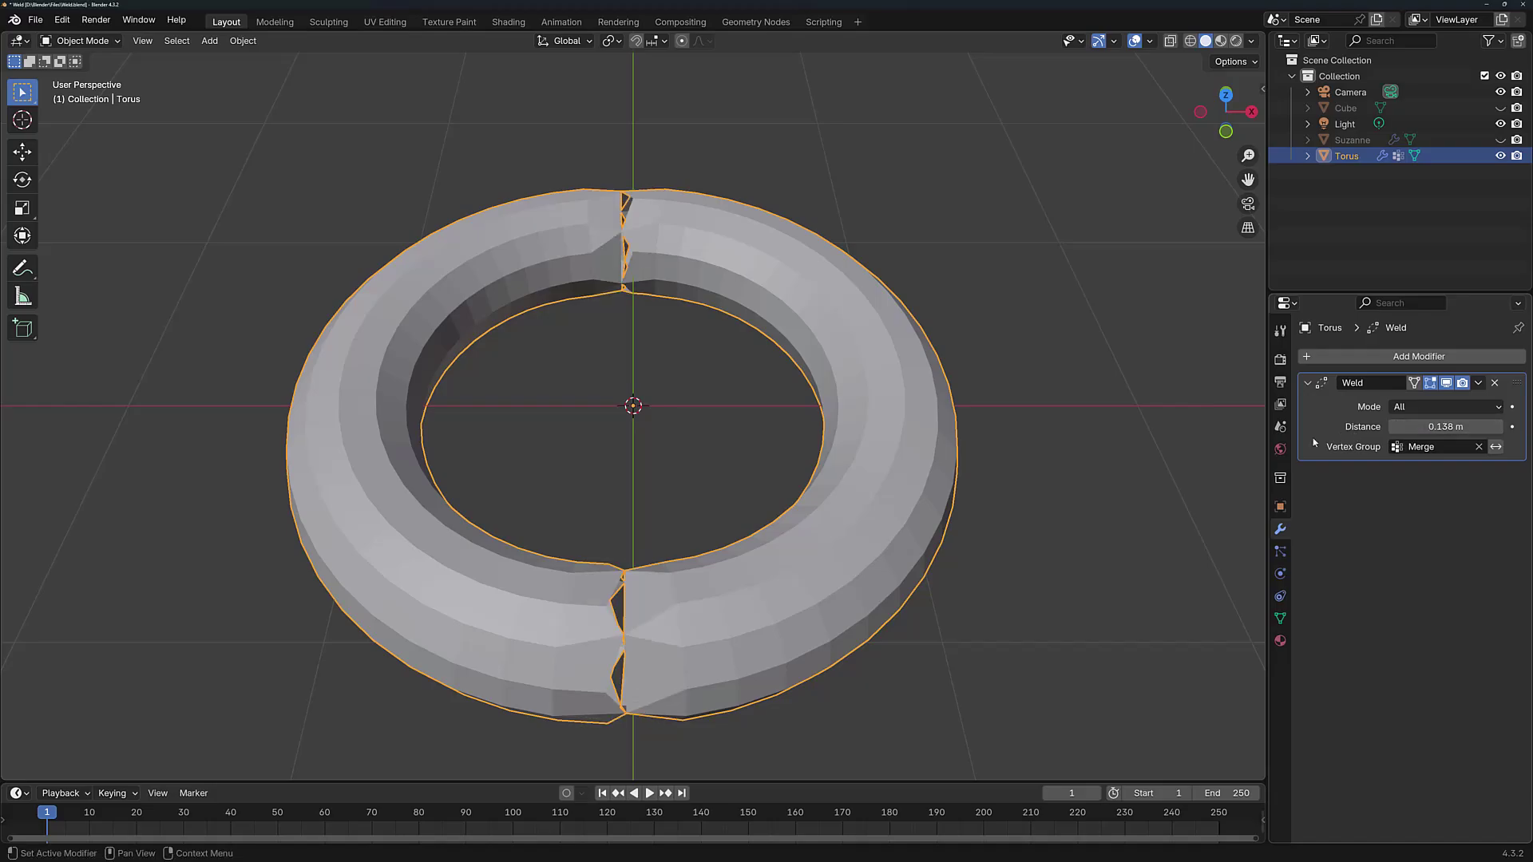
# Step: Lower the Weld Distance to 0.102 m and orbit to check the smooth, closed ring
pyautogui.moveTo(703, 604); pyautogui.dragTo(613, 486, button='middle')
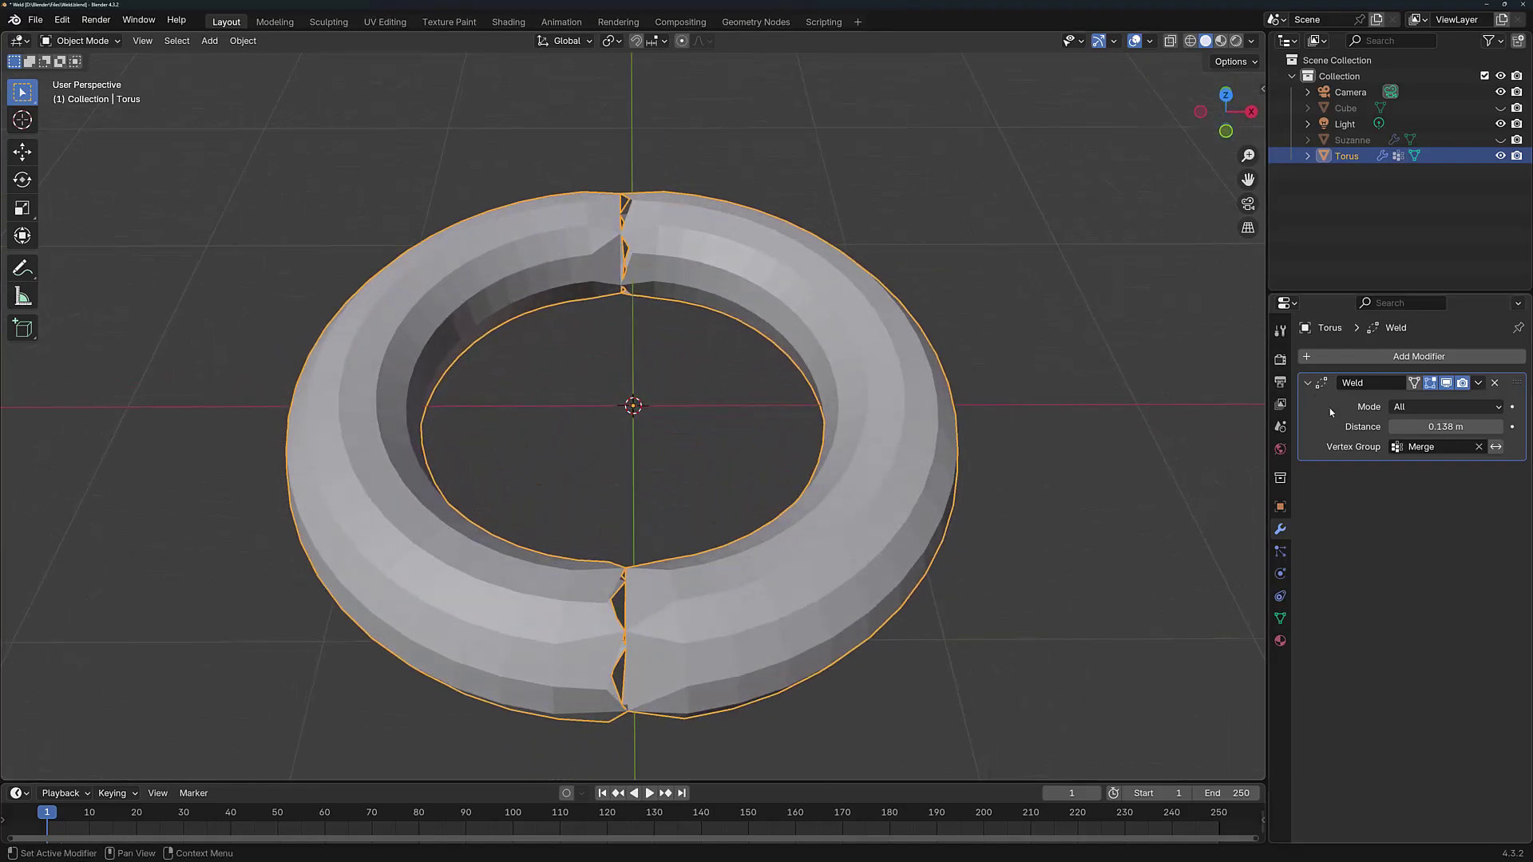
pyautogui.moveTo(1446, 427)
pyautogui.mouseDown()
pyautogui.moveTo(1462, 426)
pyautogui.moveTo(1430, 427)
pyautogui.moveTo(1457, 426)
pyautogui.mouseUp()
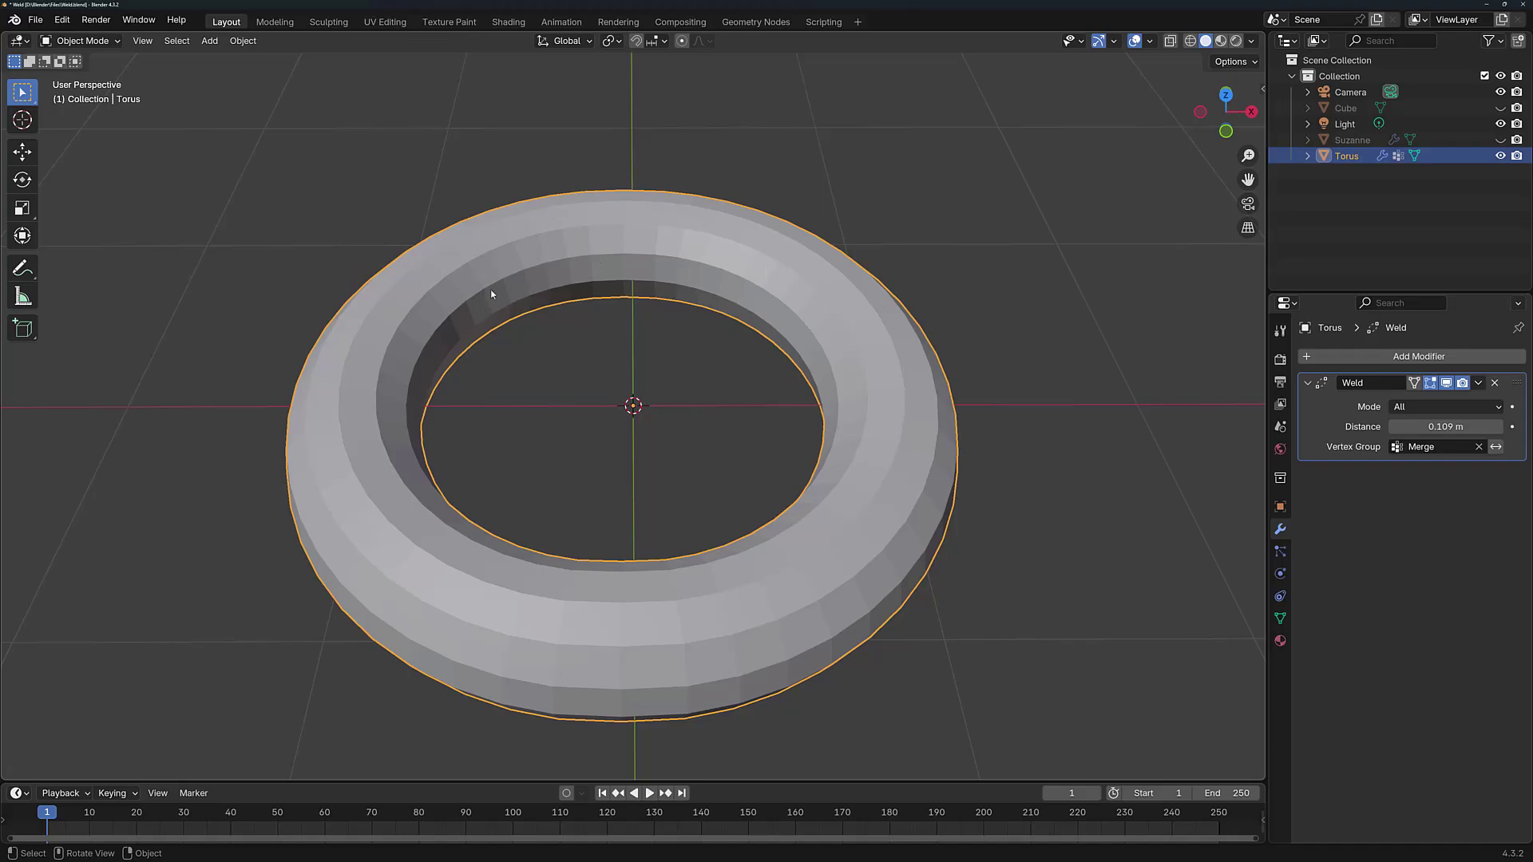
pyautogui.moveTo(1449, 426); pyautogui.dragTo(1413, 422)
pyautogui.moveTo(721, 582); pyautogui.dragTo(720, 521, button='middle')
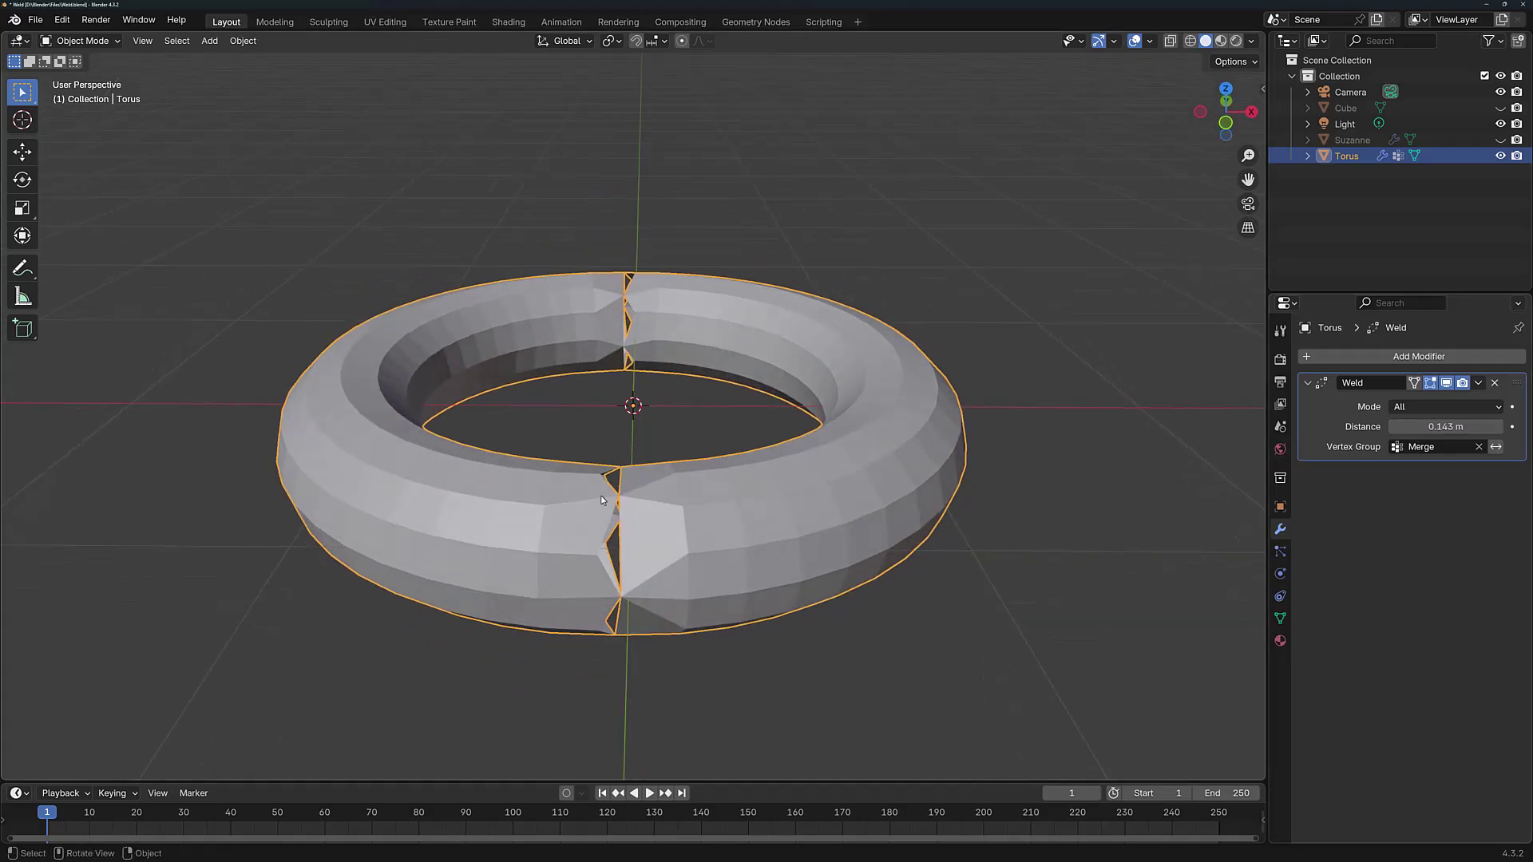
pyautogui.scroll(3, 601, 499)
pyautogui.moveTo(611, 572); pyautogui.dragTo(595, 515, button='middle')
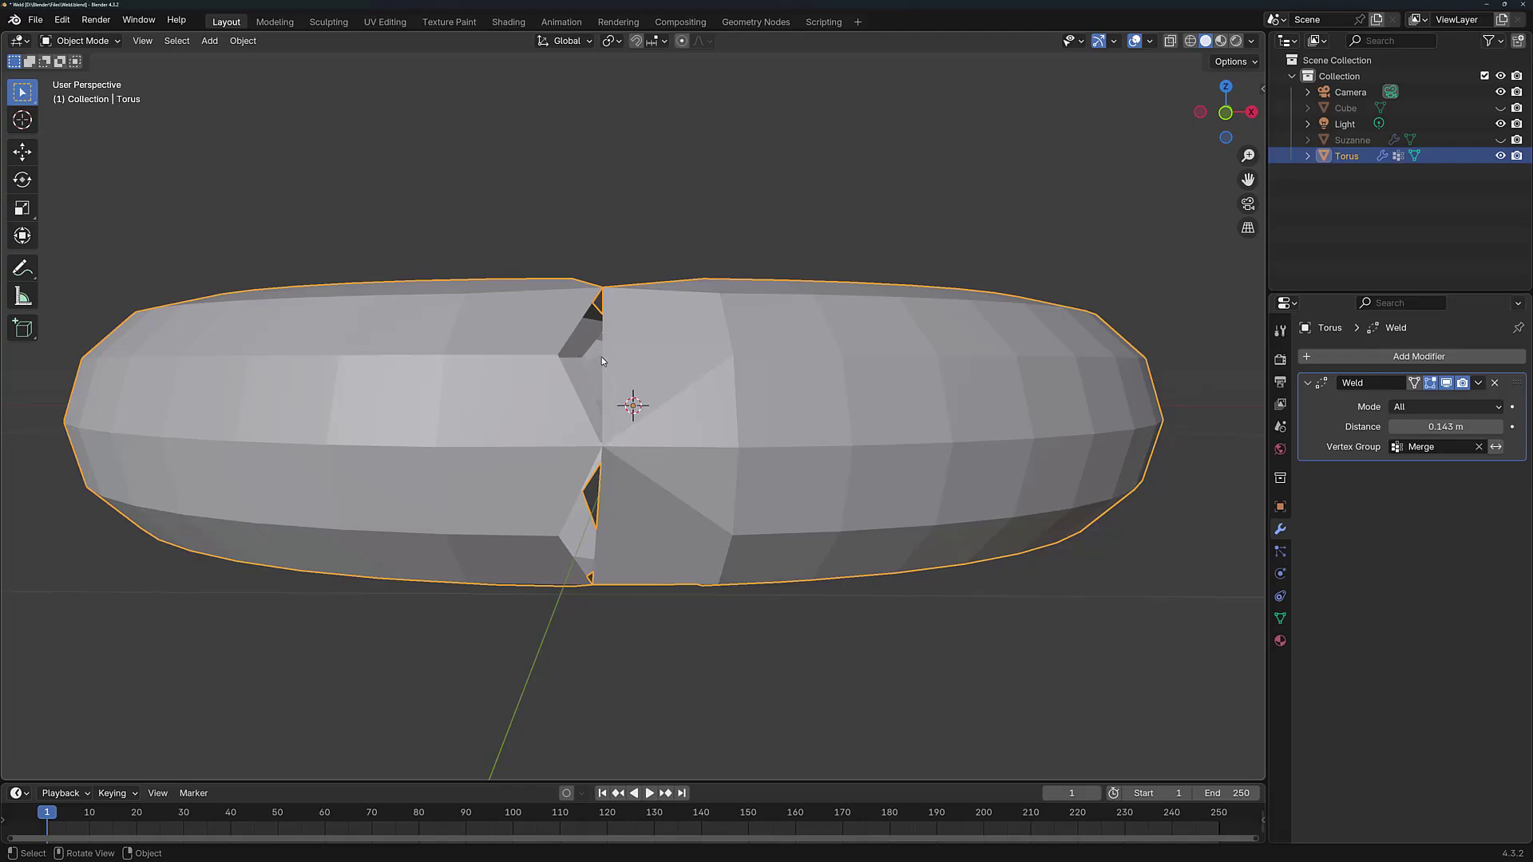
pyautogui.moveTo(601, 356); pyautogui.dragTo(598, 428, button='middle')
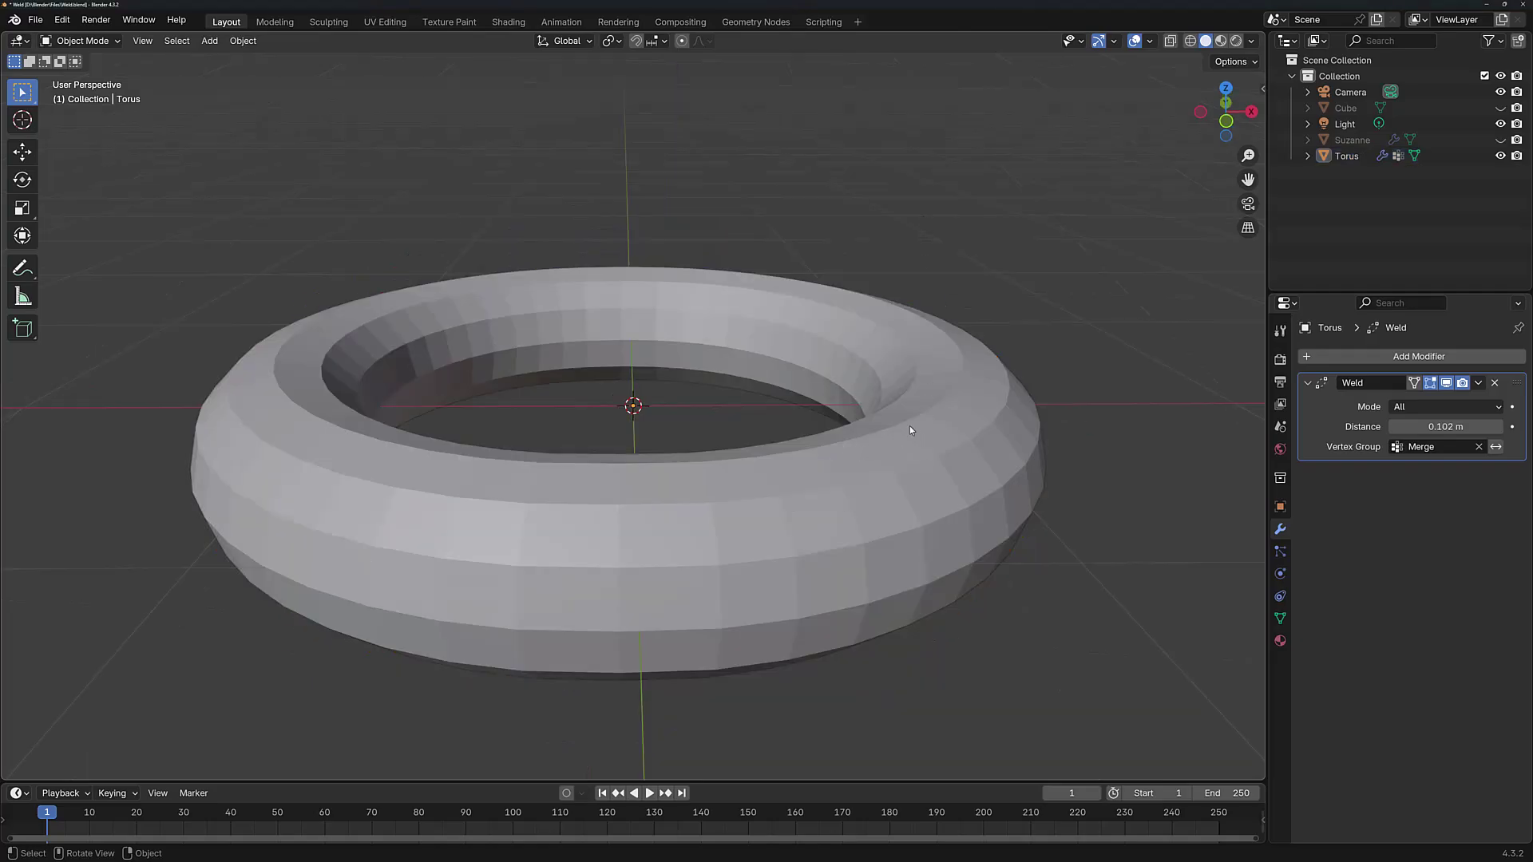
# Step: Lower the Weld distance to 0.032 m so the torus splits open at both seams, orbiting to inspect
pyautogui.moveTo(1441, 428); pyautogui.dragTo(1420, 428)
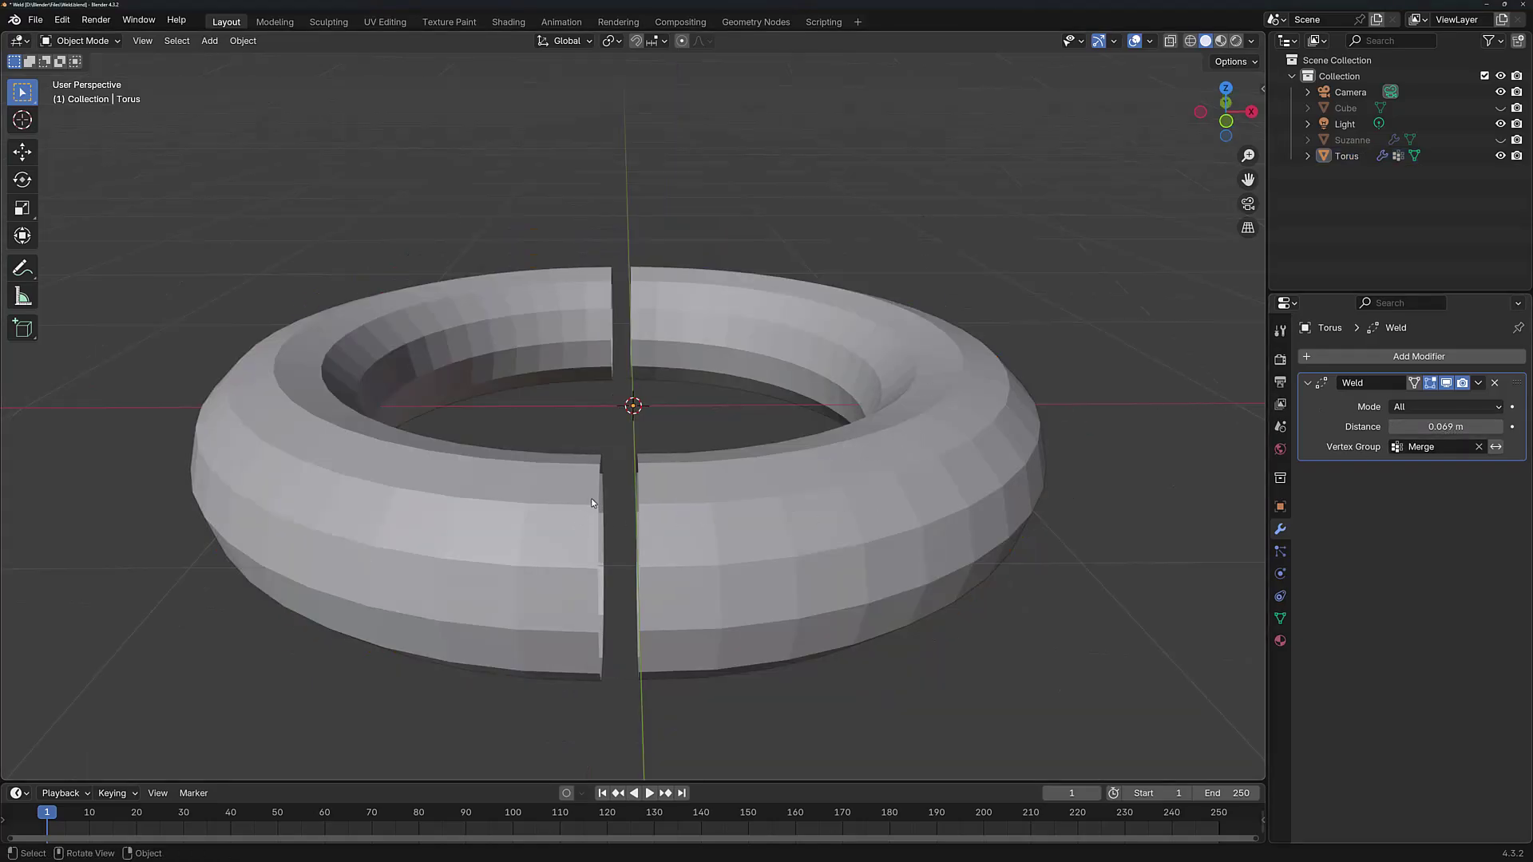
pyautogui.moveTo(607, 501); pyautogui.dragTo(622, 489, button='middle')
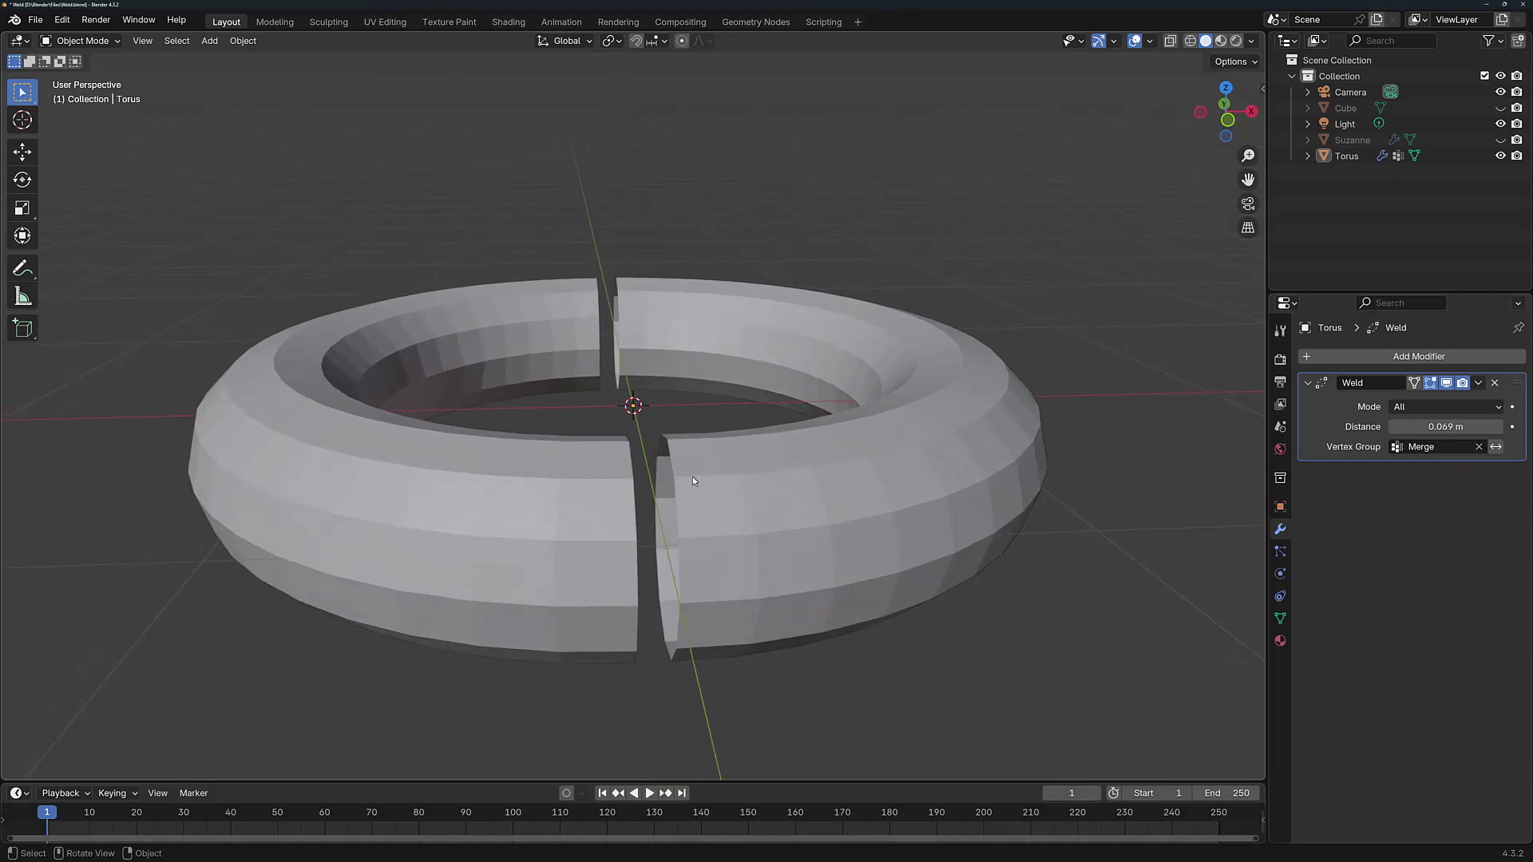
pyautogui.moveTo(1445, 426)
pyautogui.mouseDown()
pyautogui.moveTo(1477, 427)
pyautogui.moveTo(1433, 426)
pyautogui.mouseUp()
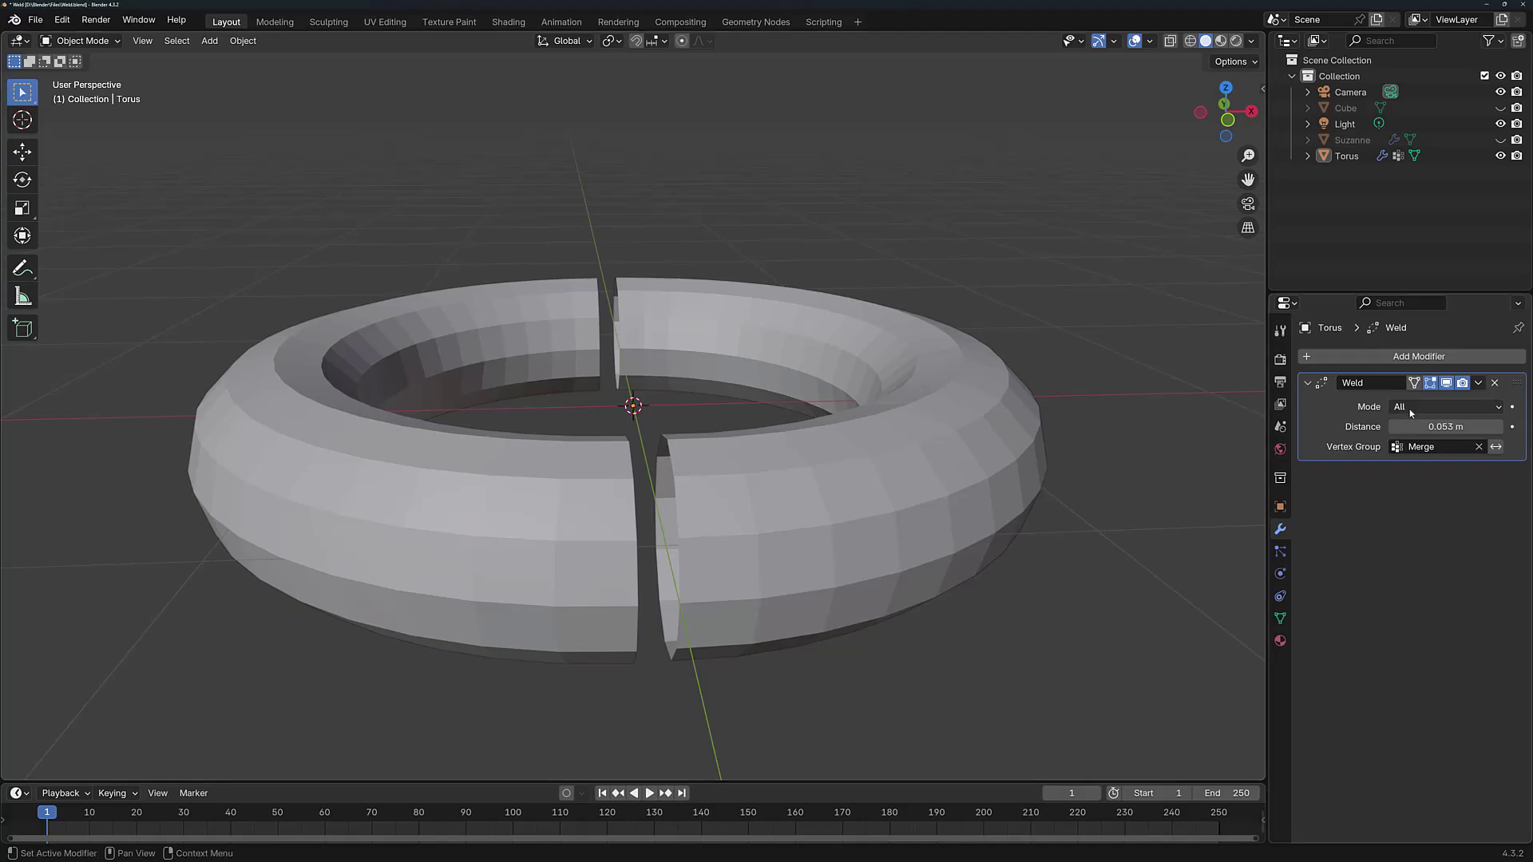
pyautogui.moveTo(1446, 426); pyautogui.dragTo(1499, 426)
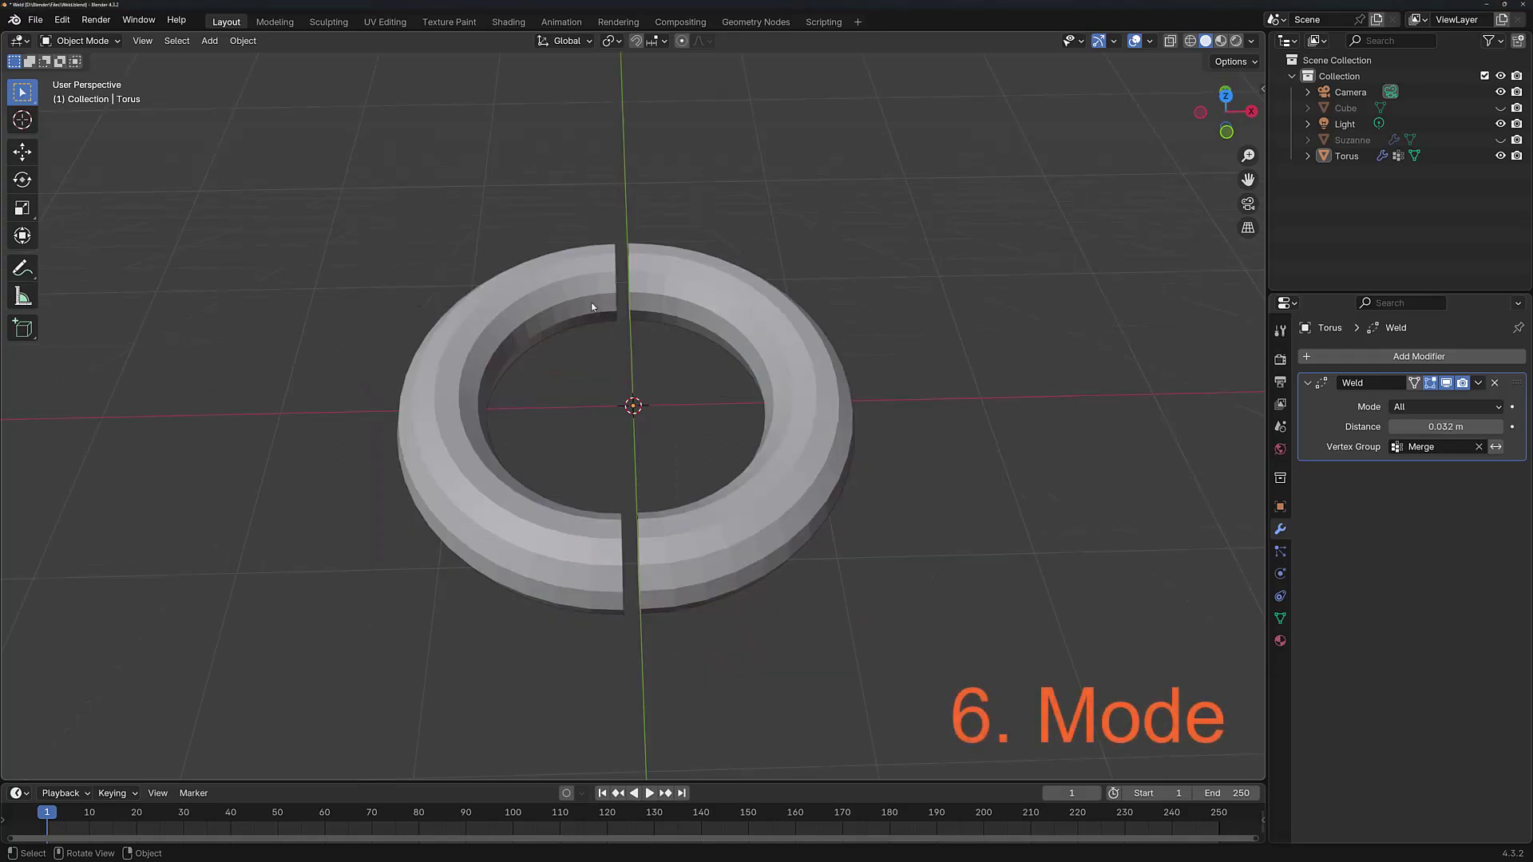
pyautogui.scroll(3, 625, 335)
pyautogui.moveTo(626, 332); pyautogui.dragTo(620, 258, button='middle')
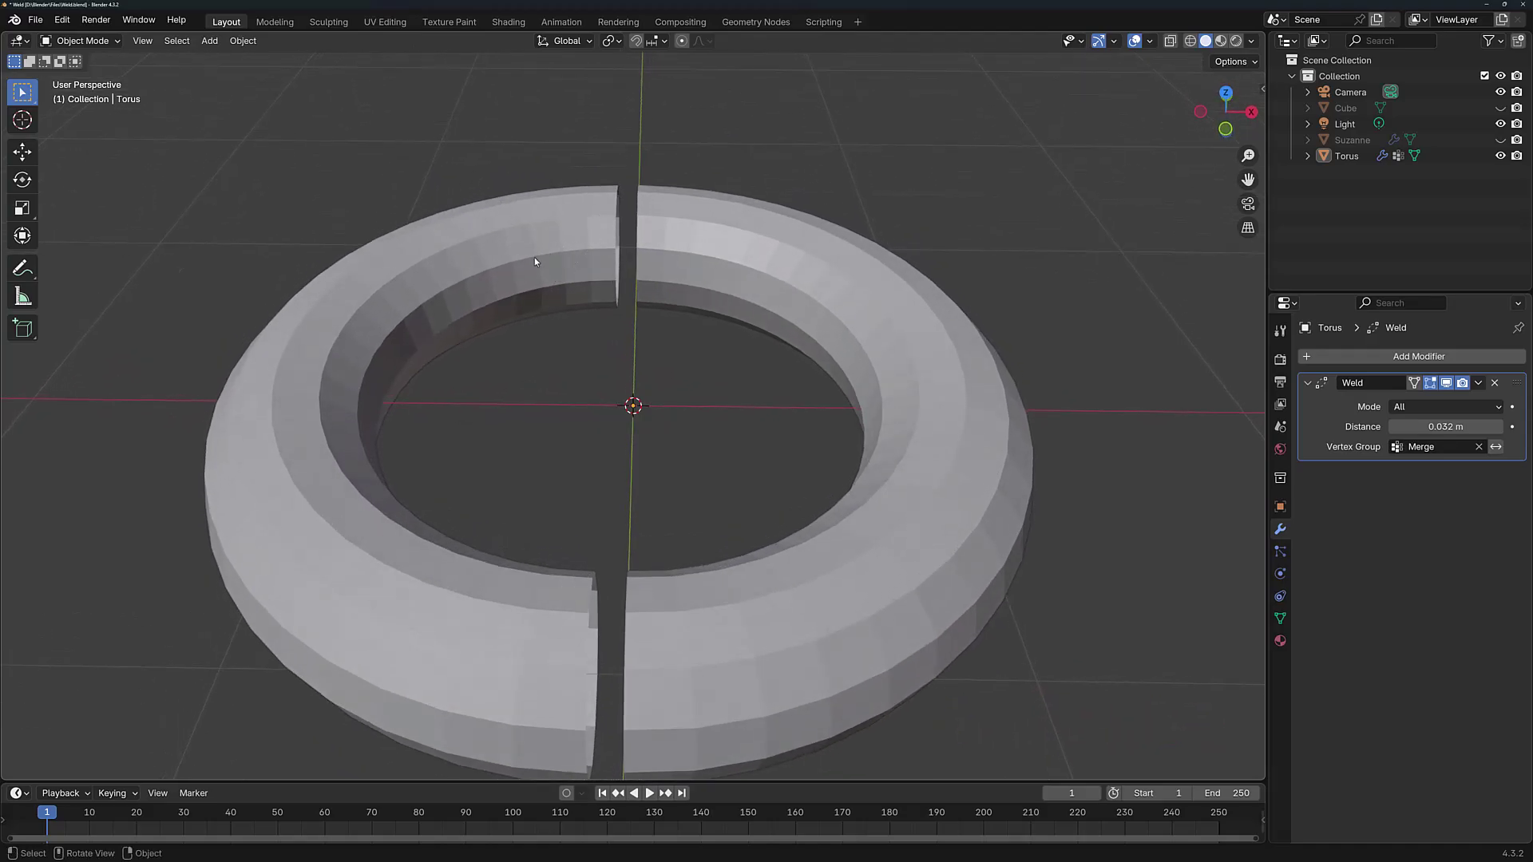
pyautogui.moveTo(651, 258); pyautogui.dragTo(691, 239, button='middle')
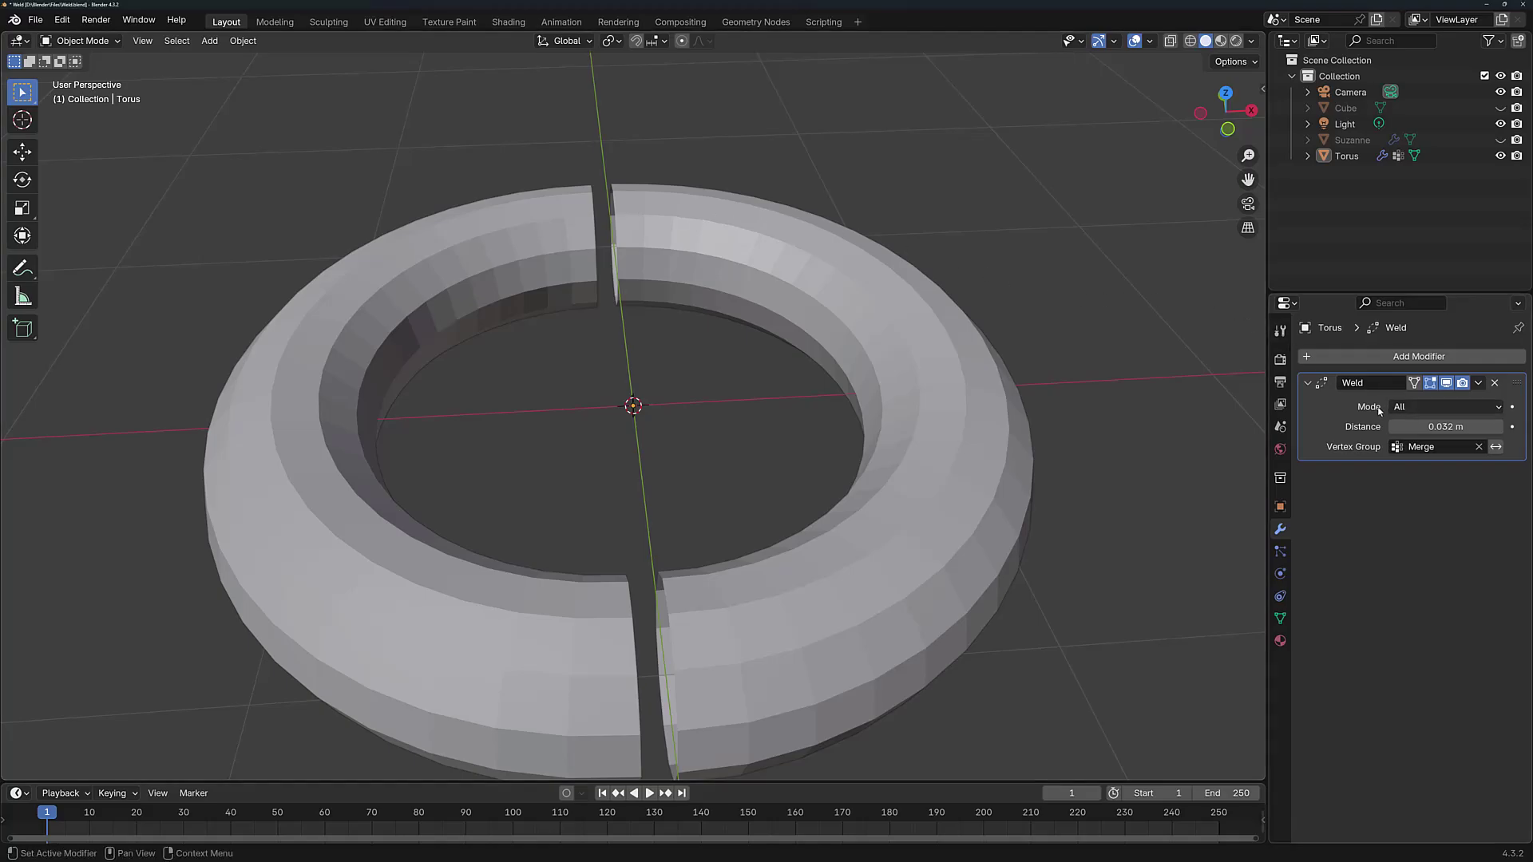
# Step: Switch the Weld to Connected mode at 0.179 m distance and clear its Merge vertex group
pyautogui.click(1402, 409)
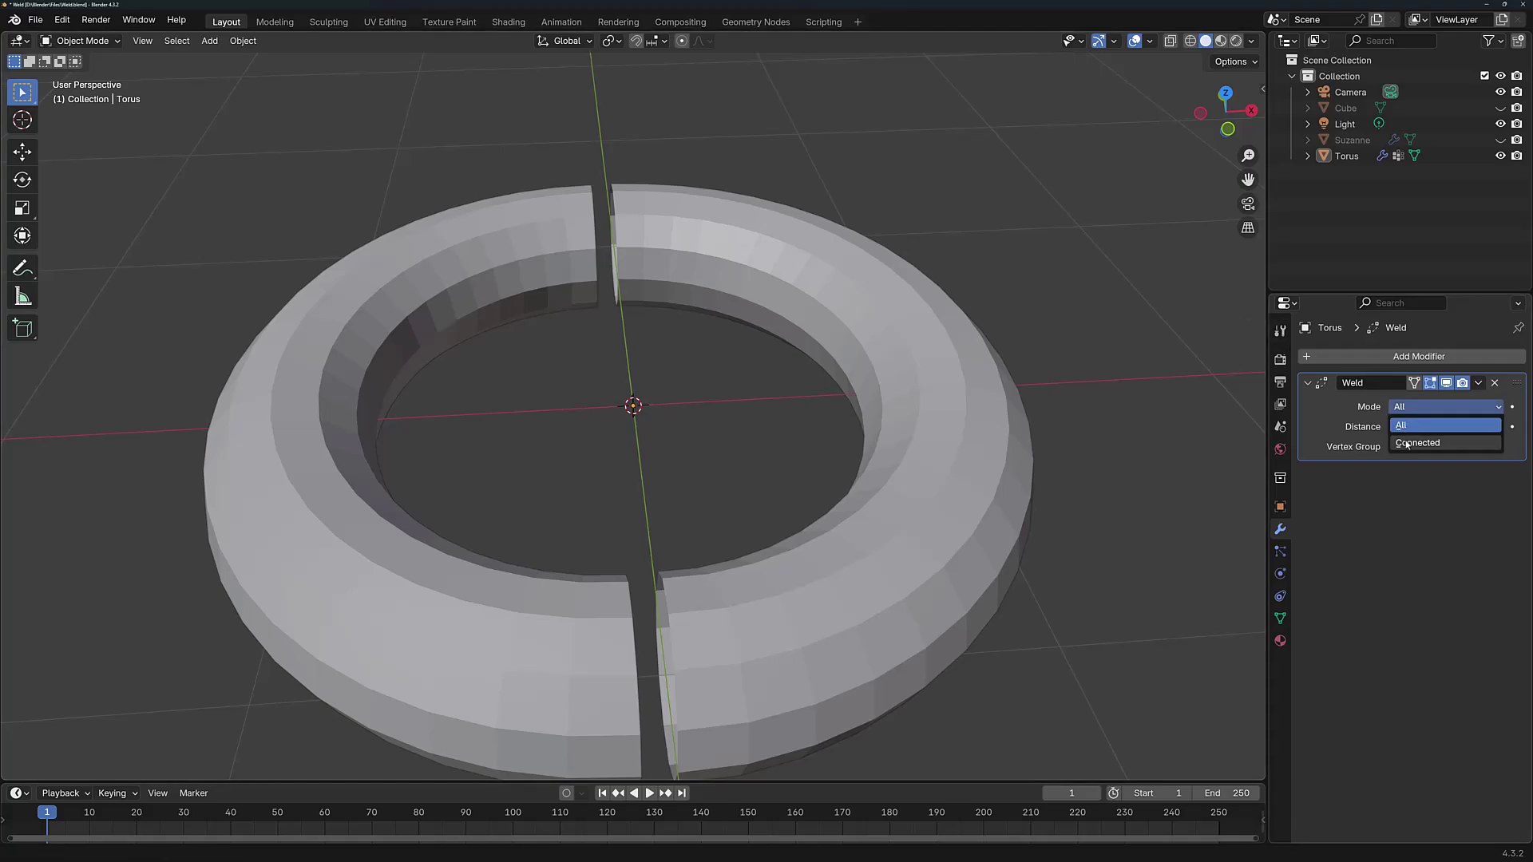
pyautogui.click(1407, 444)
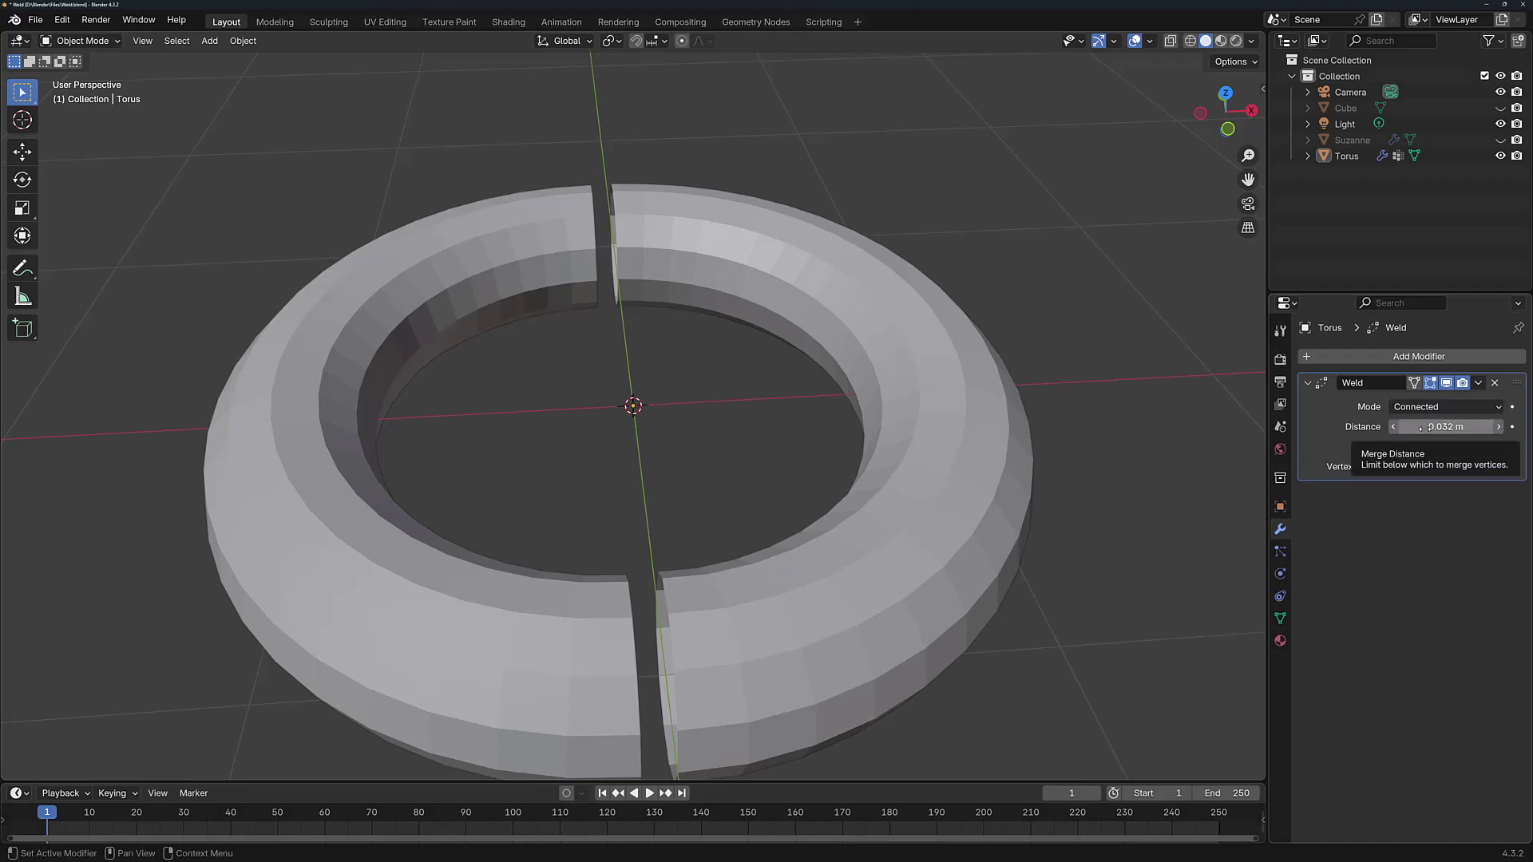
pyautogui.moveTo(1419, 428); pyautogui.dragTo(1501, 428)
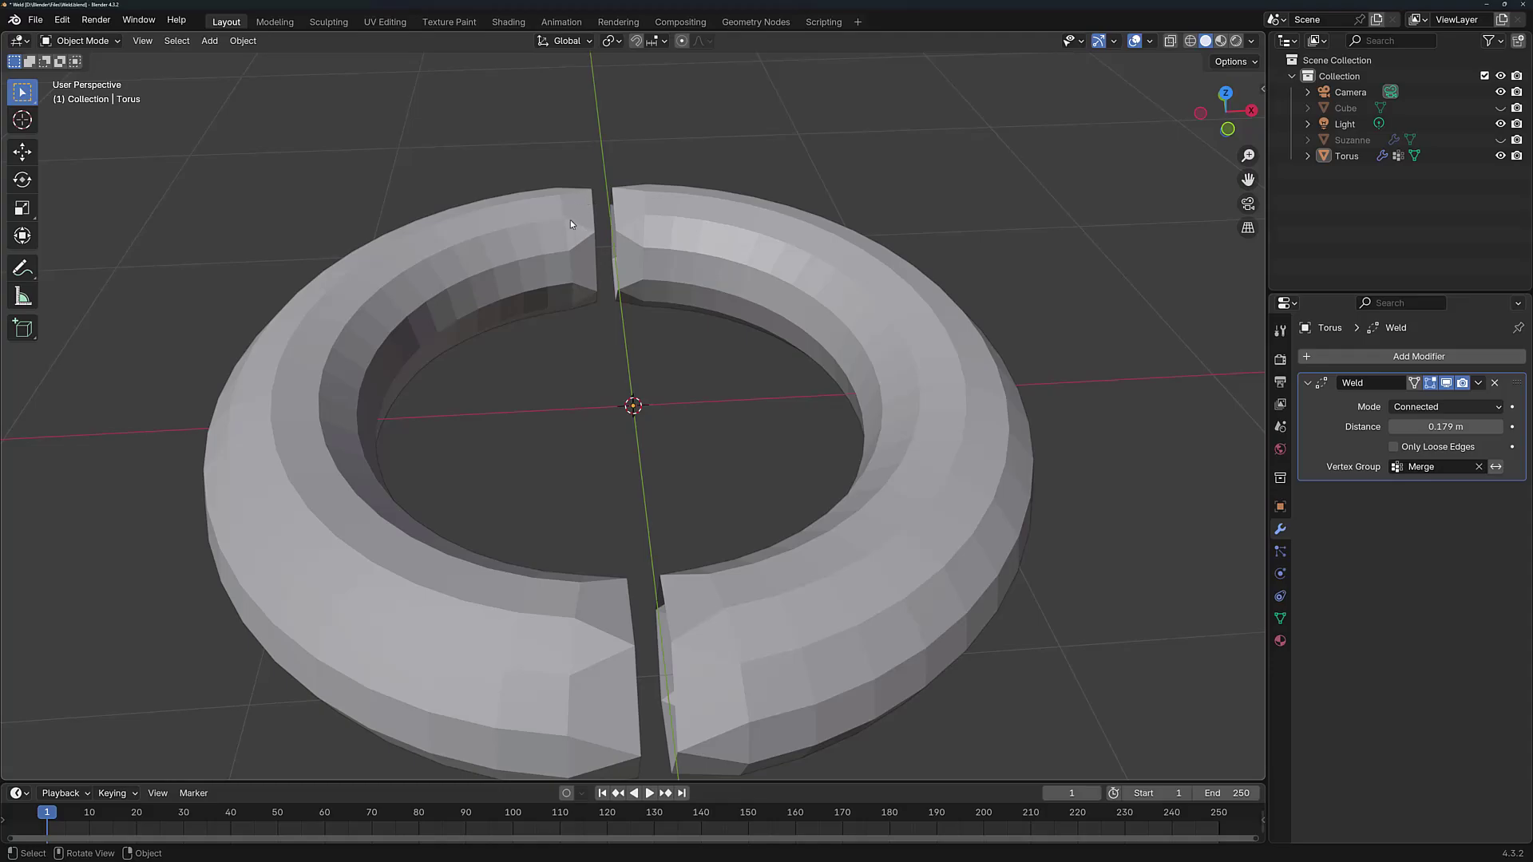
pyautogui.moveTo(1445, 427)
pyautogui.mouseDown()
pyautogui.moveTo(1485, 427)
pyautogui.moveTo(1446, 426)
pyautogui.mouseUp()
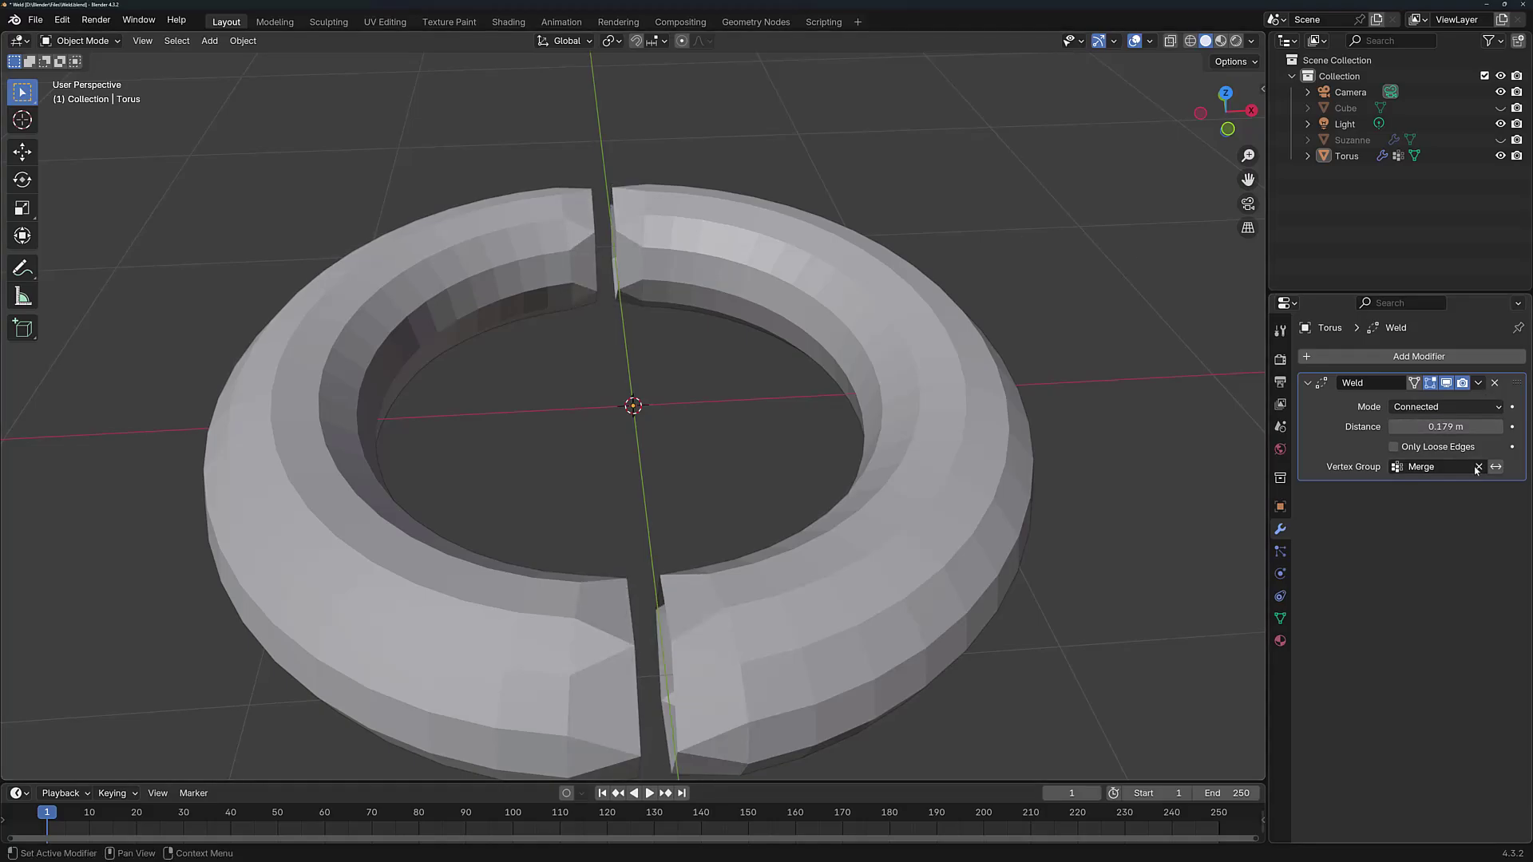
pyautogui.click(1479, 468)
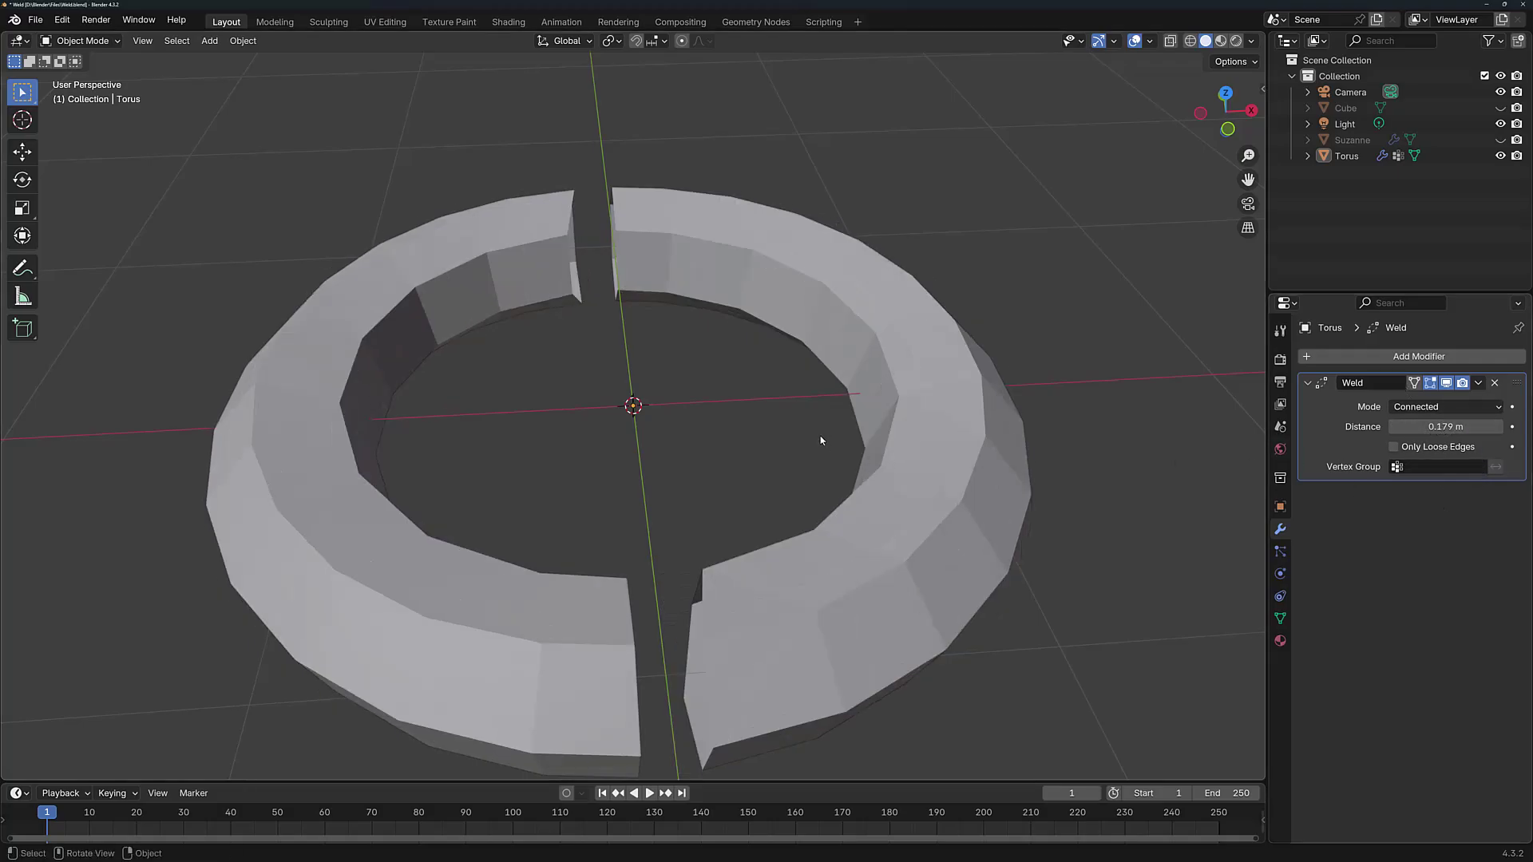
pyautogui.moveTo(822, 438); pyautogui.dragTo(794, 372, button='middle')
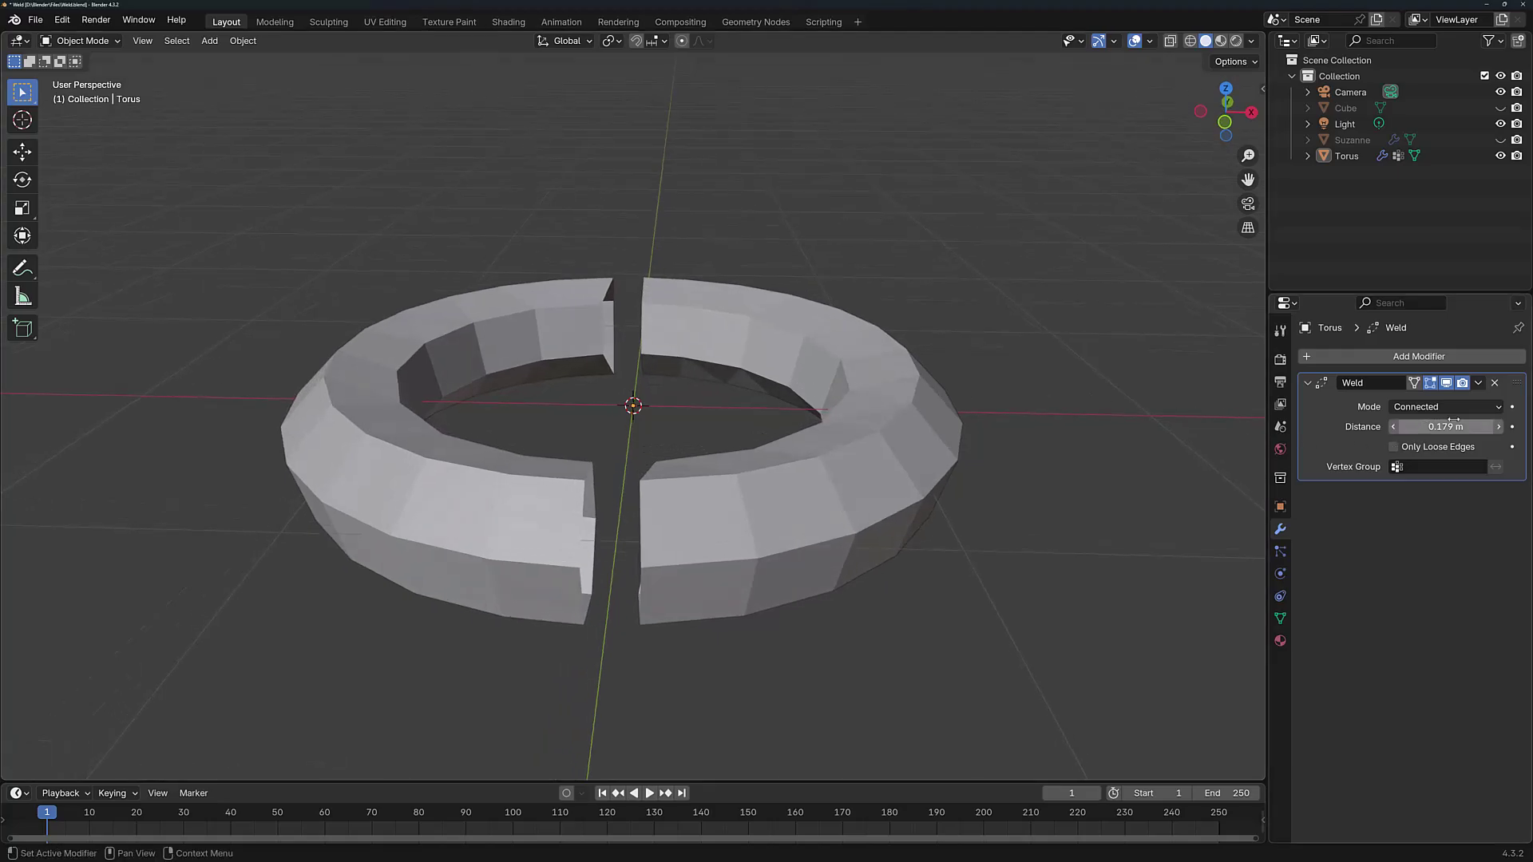
pyautogui.moveTo(1078, 415); pyautogui.dragTo(734, 488, button='middle')
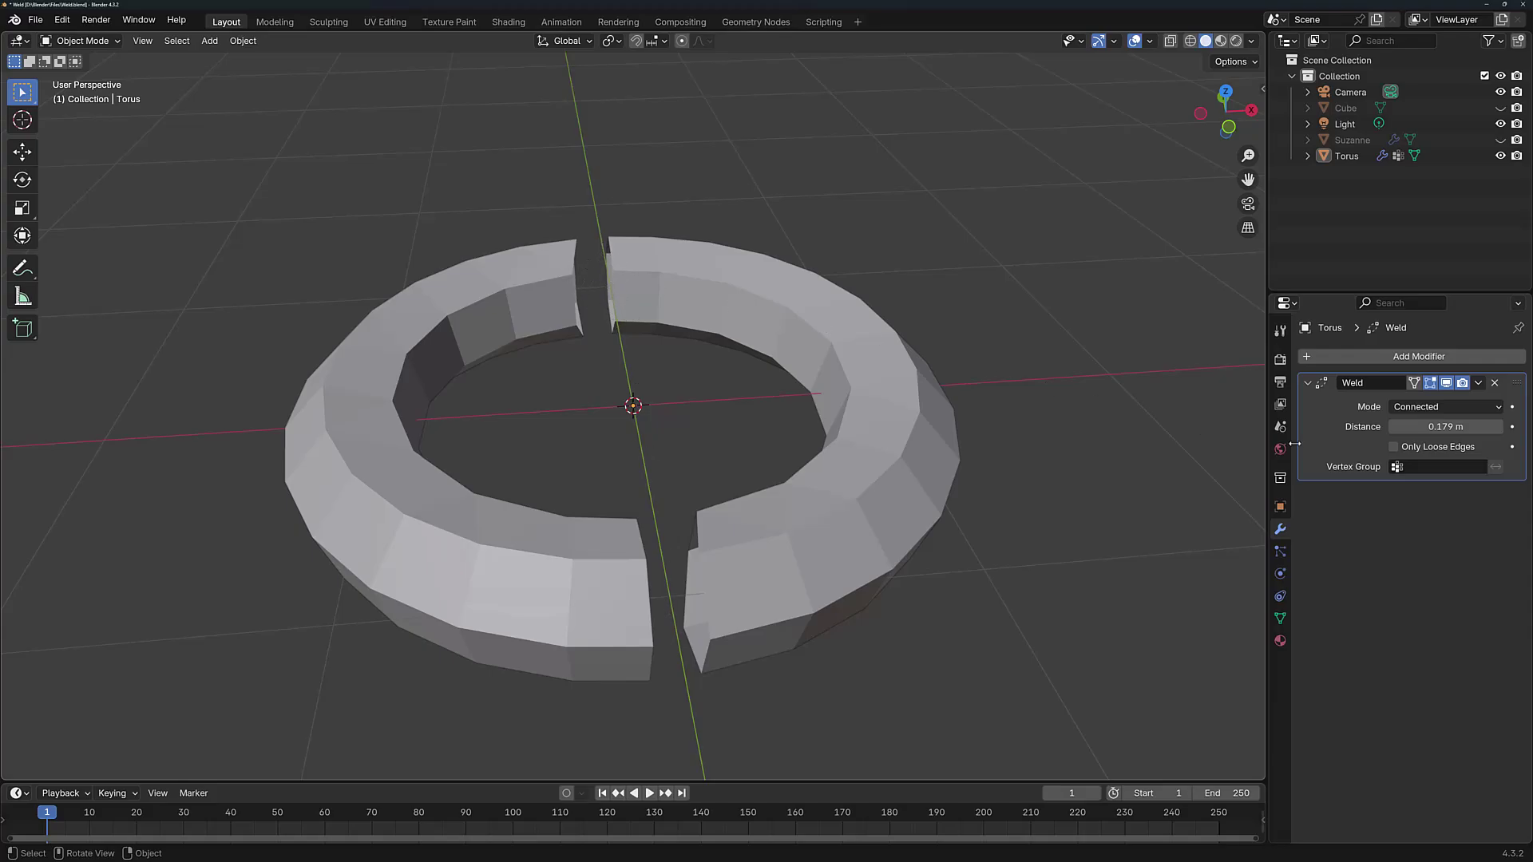
# Step: Keep Connected mode and lower the Weld distance to 0.052 m to restore full torus detail
pyautogui.click(1423, 409)
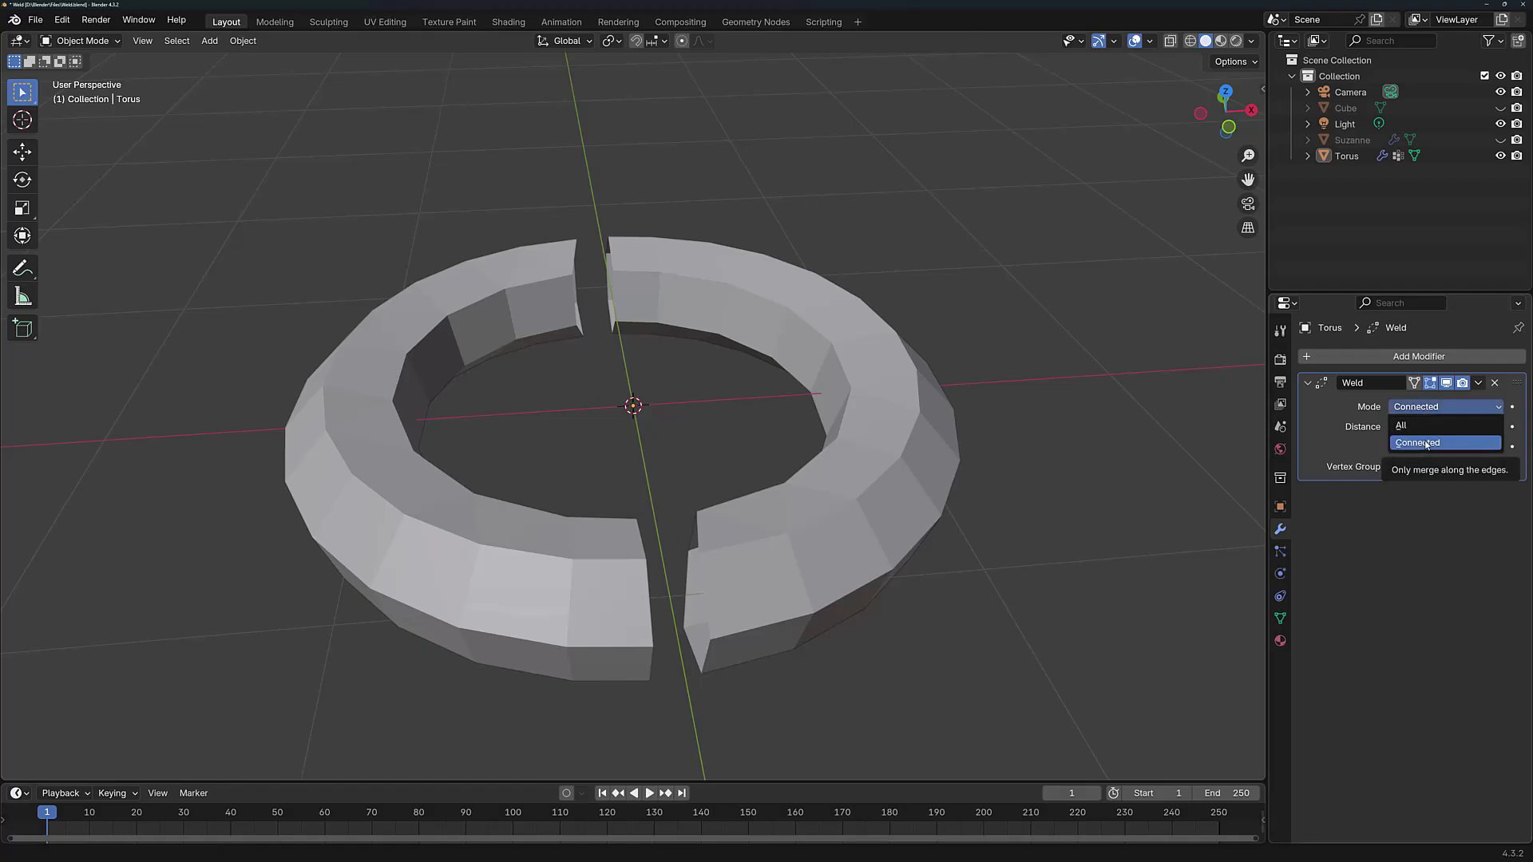
pyautogui.click(1427, 443)
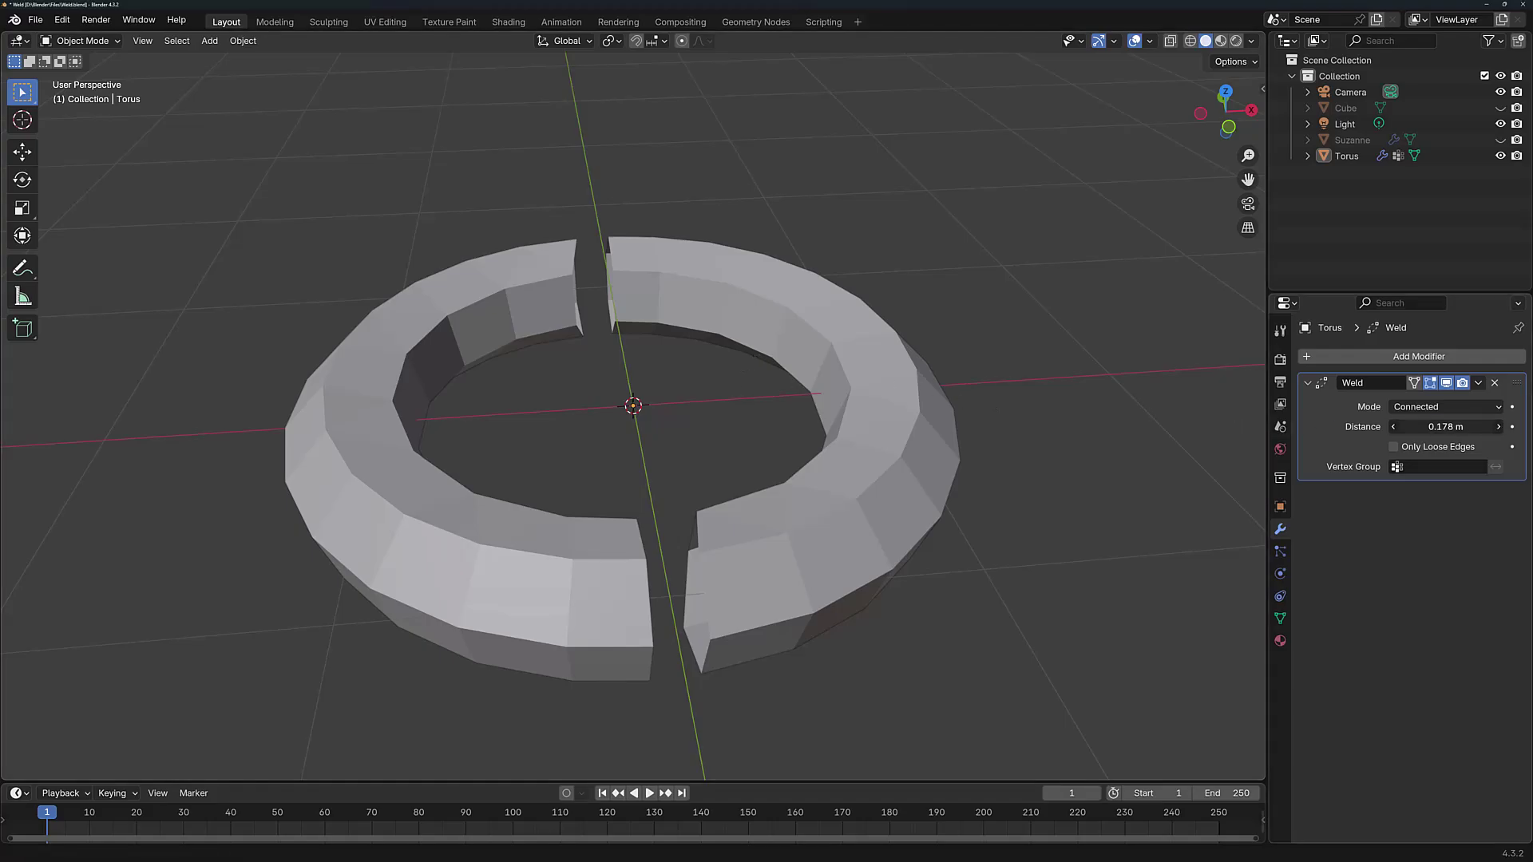
pyautogui.moveTo(1446, 426); pyautogui.dragTo(1373, 426)
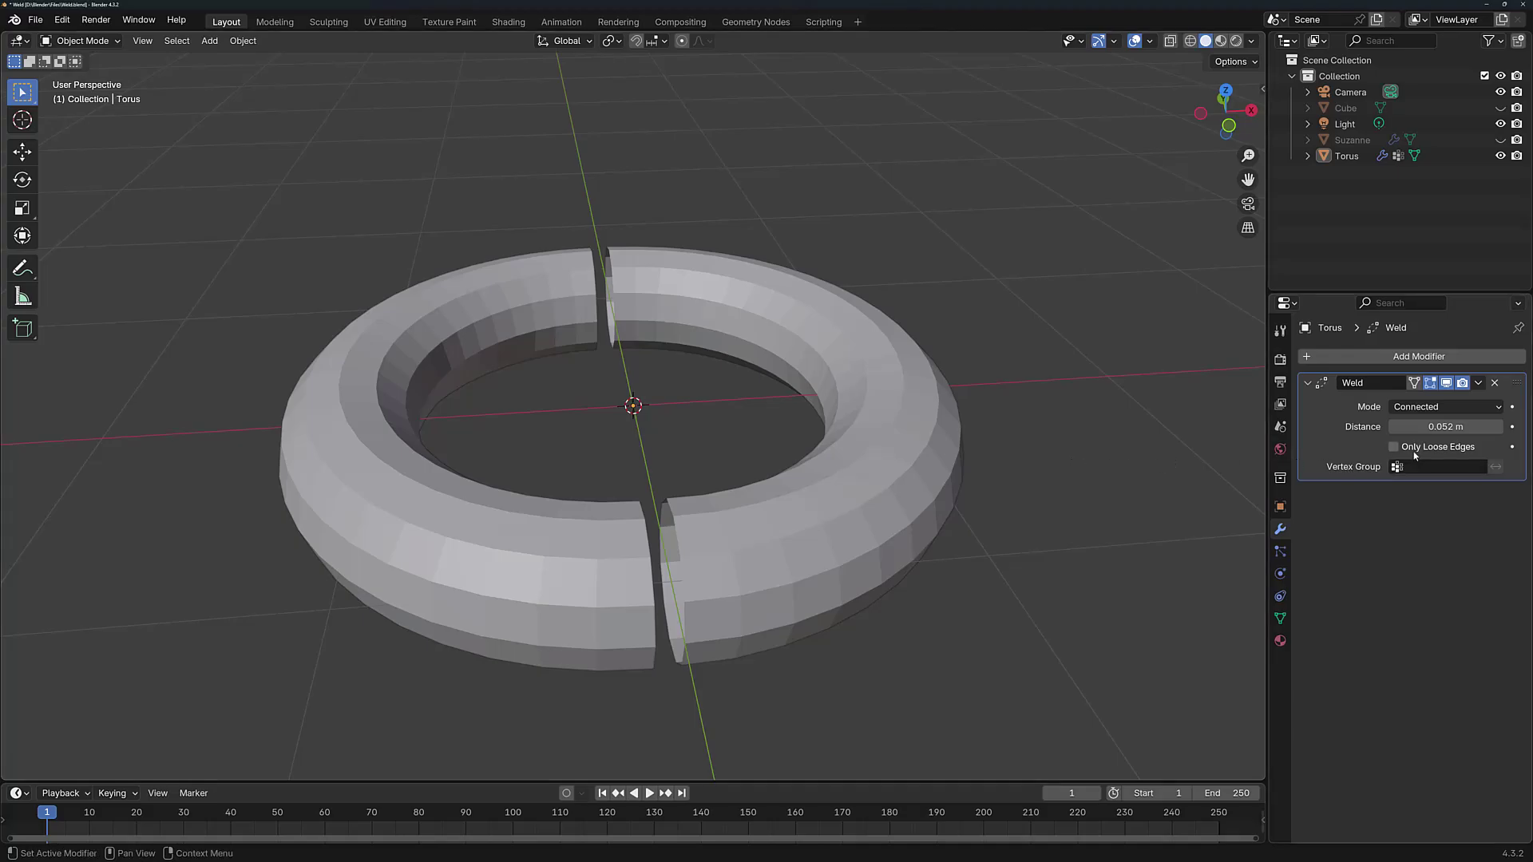
# Step: Enable Only Loose Edges, then delete only the faces of the four loops beside the torus gaps
pyautogui.click(1394, 447)
pyautogui.moveTo(1437, 427); pyautogui.dragTo(1403, 455)
pyautogui.press('Tab')
pyautogui.click(154, 41)
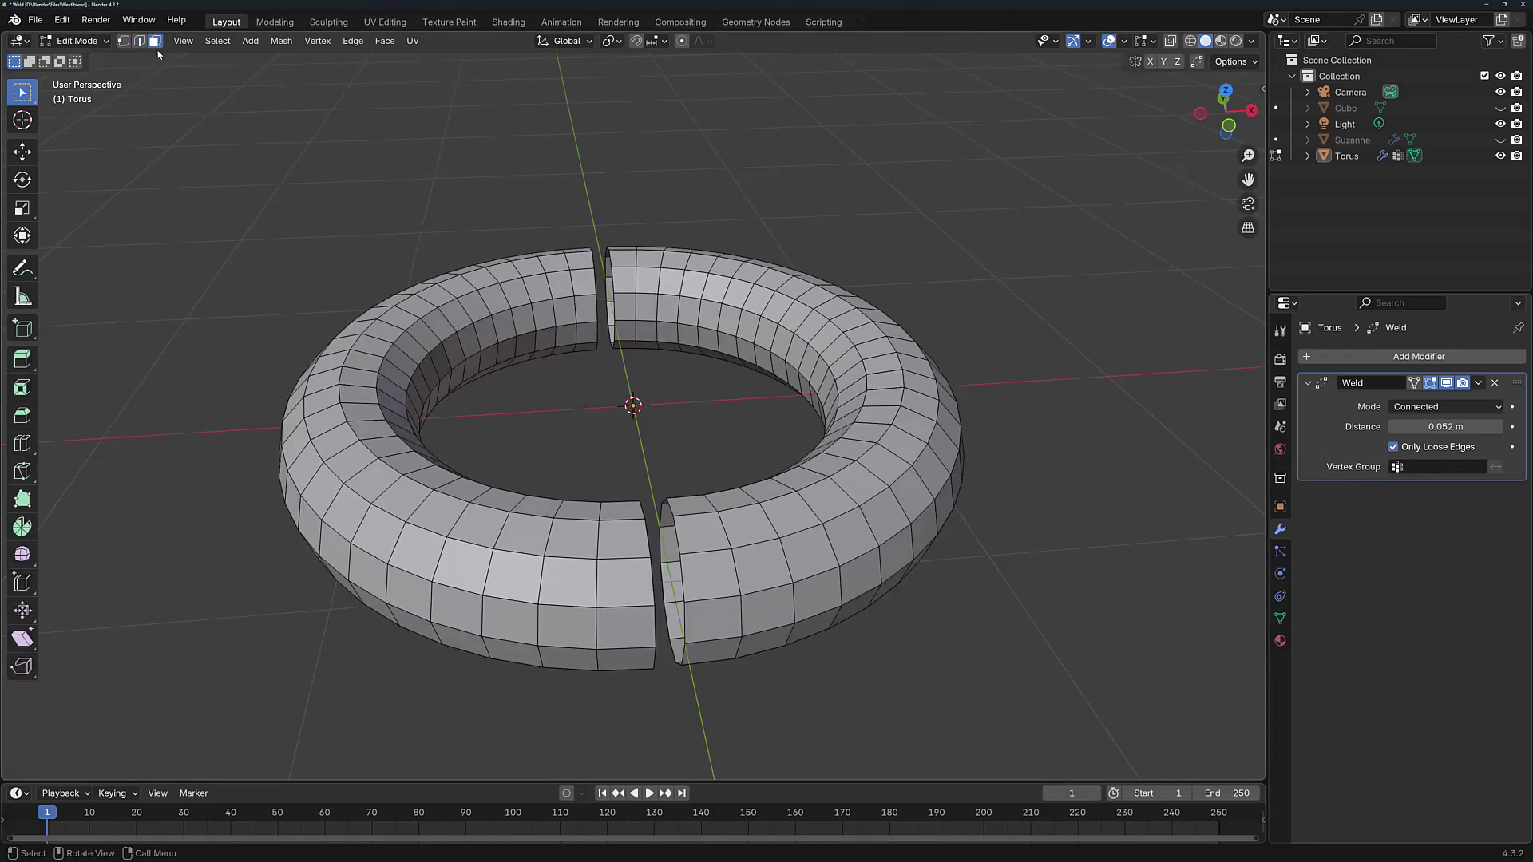
pyautogui.keyDown('alt'); pyautogui.click(579, 271); pyautogui.keyUp('alt')
pyautogui.keyDown('alt'); pyautogui.keyDown('shift'); pyautogui.click(625, 271); pyautogui.keyUp('shift'); pyautogui.keyUp('alt')
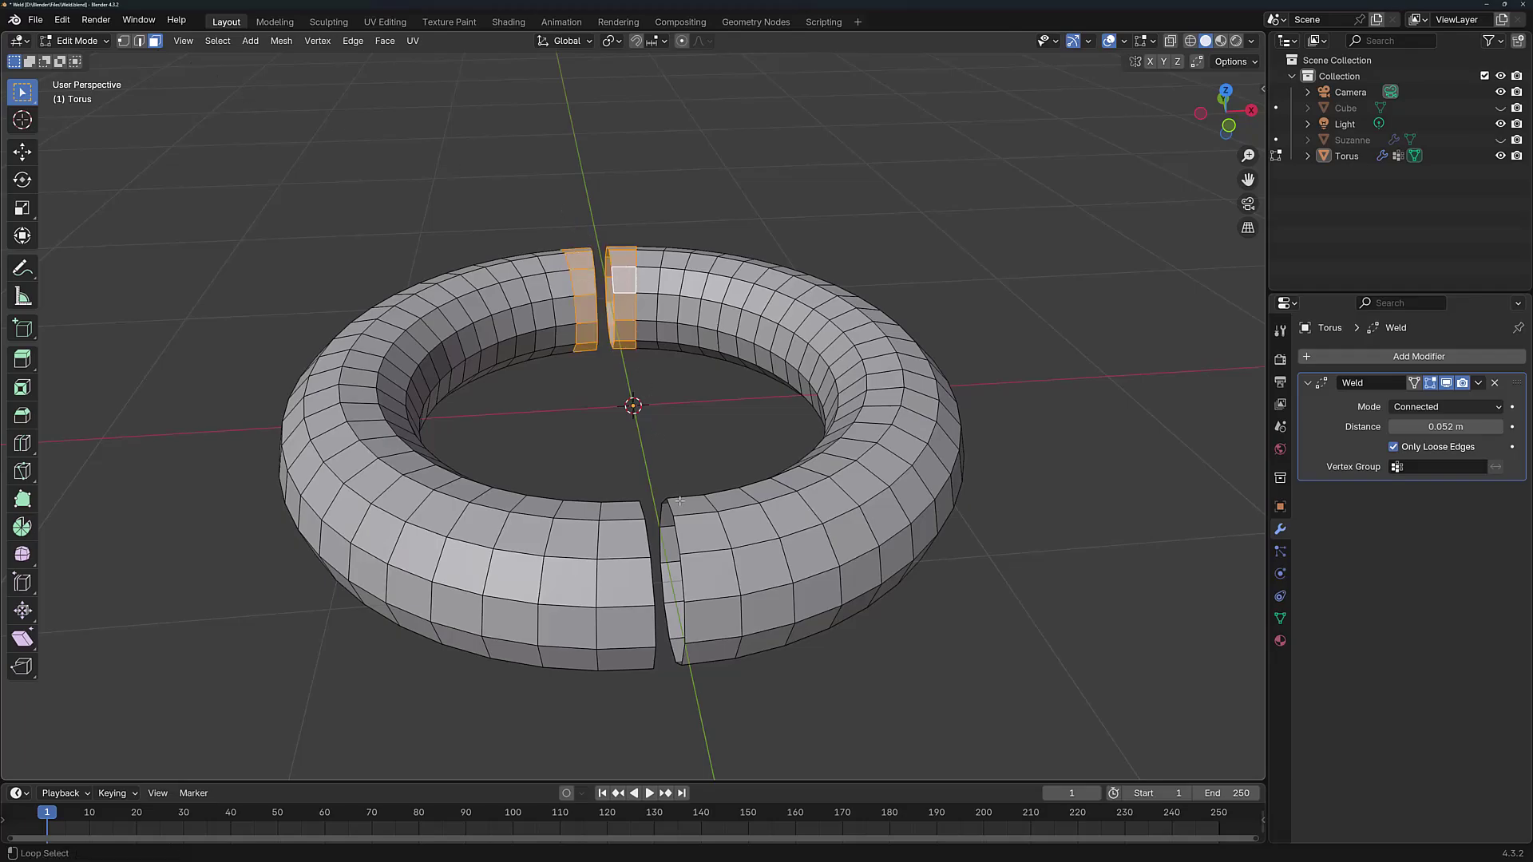
pyautogui.keyDown('alt'); pyautogui.keyDown('shift'); pyautogui.click(694, 519); pyautogui.keyUp('shift'); pyautogui.keyUp('alt')
pyautogui.keyDown('alt'); pyautogui.keyDown('shift'); pyautogui.click(624, 527); pyautogui.keyUp('shift'); pyautogui.keyUp('alt')
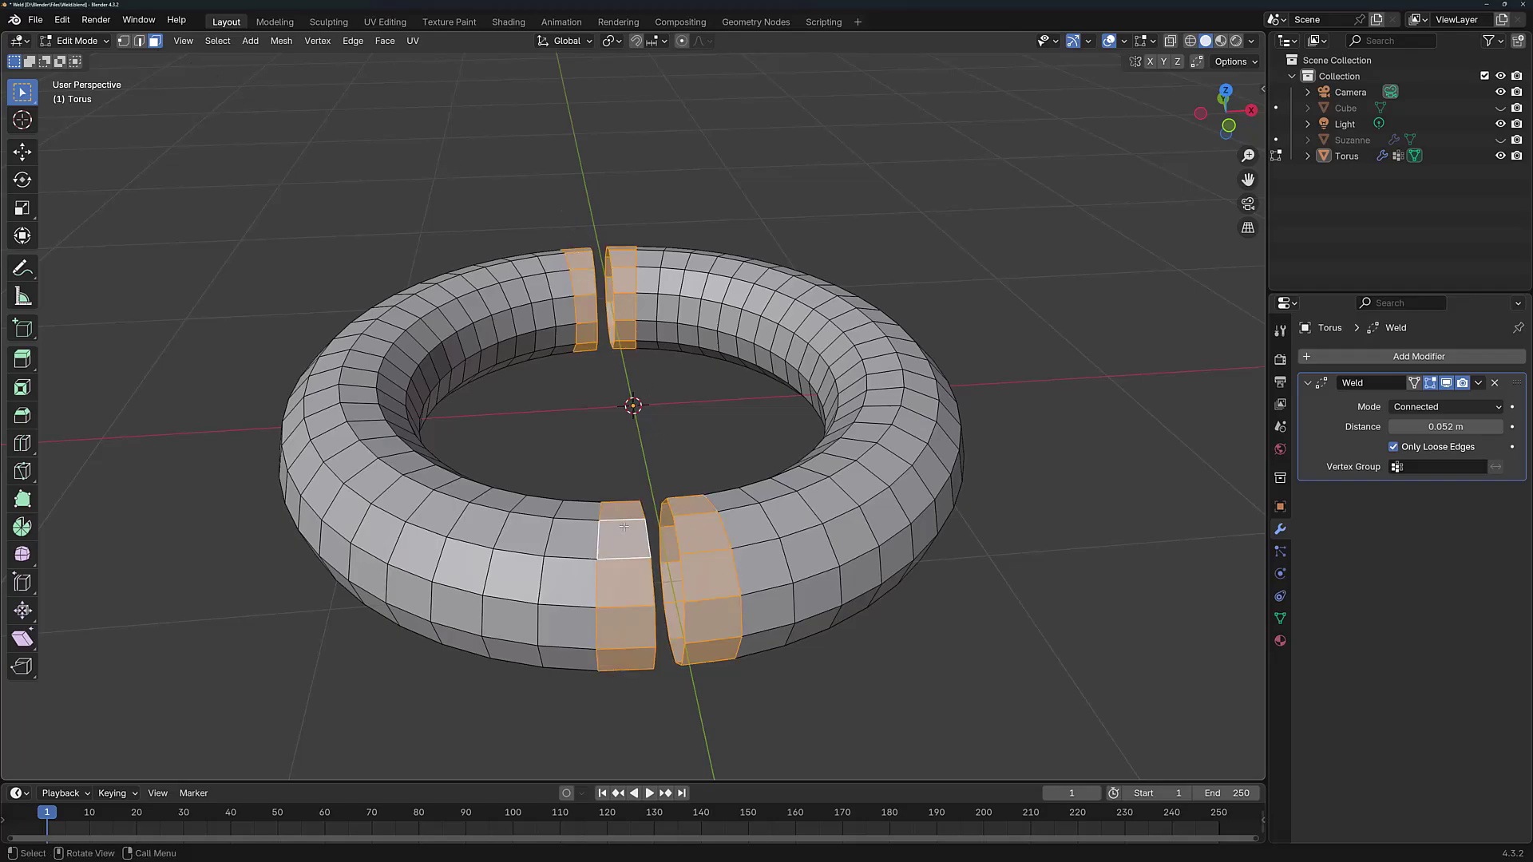
pyautogui.press('x')
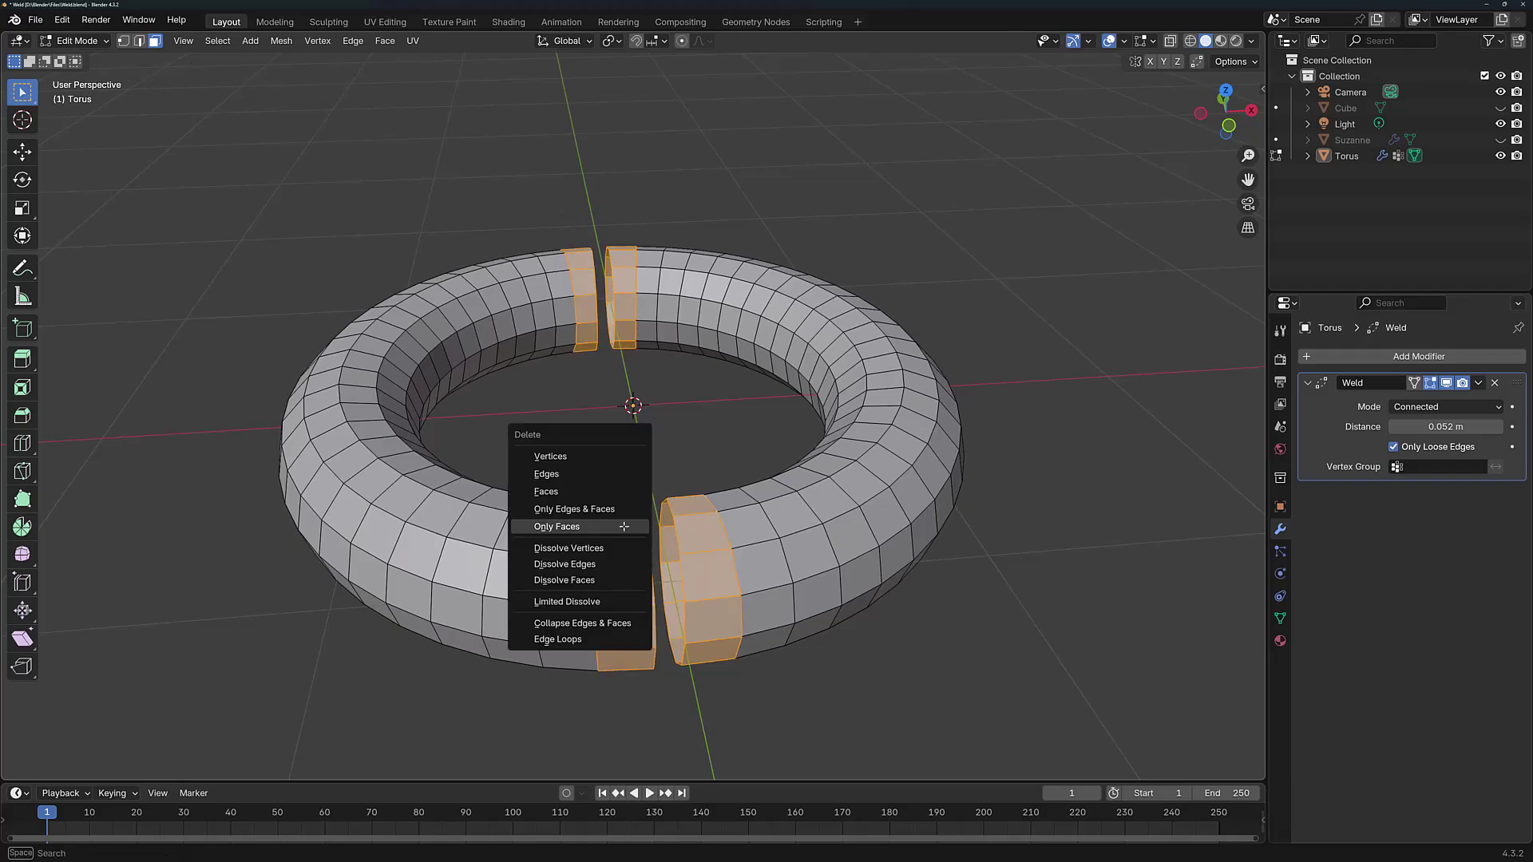
pyautogui.click(572, 528)
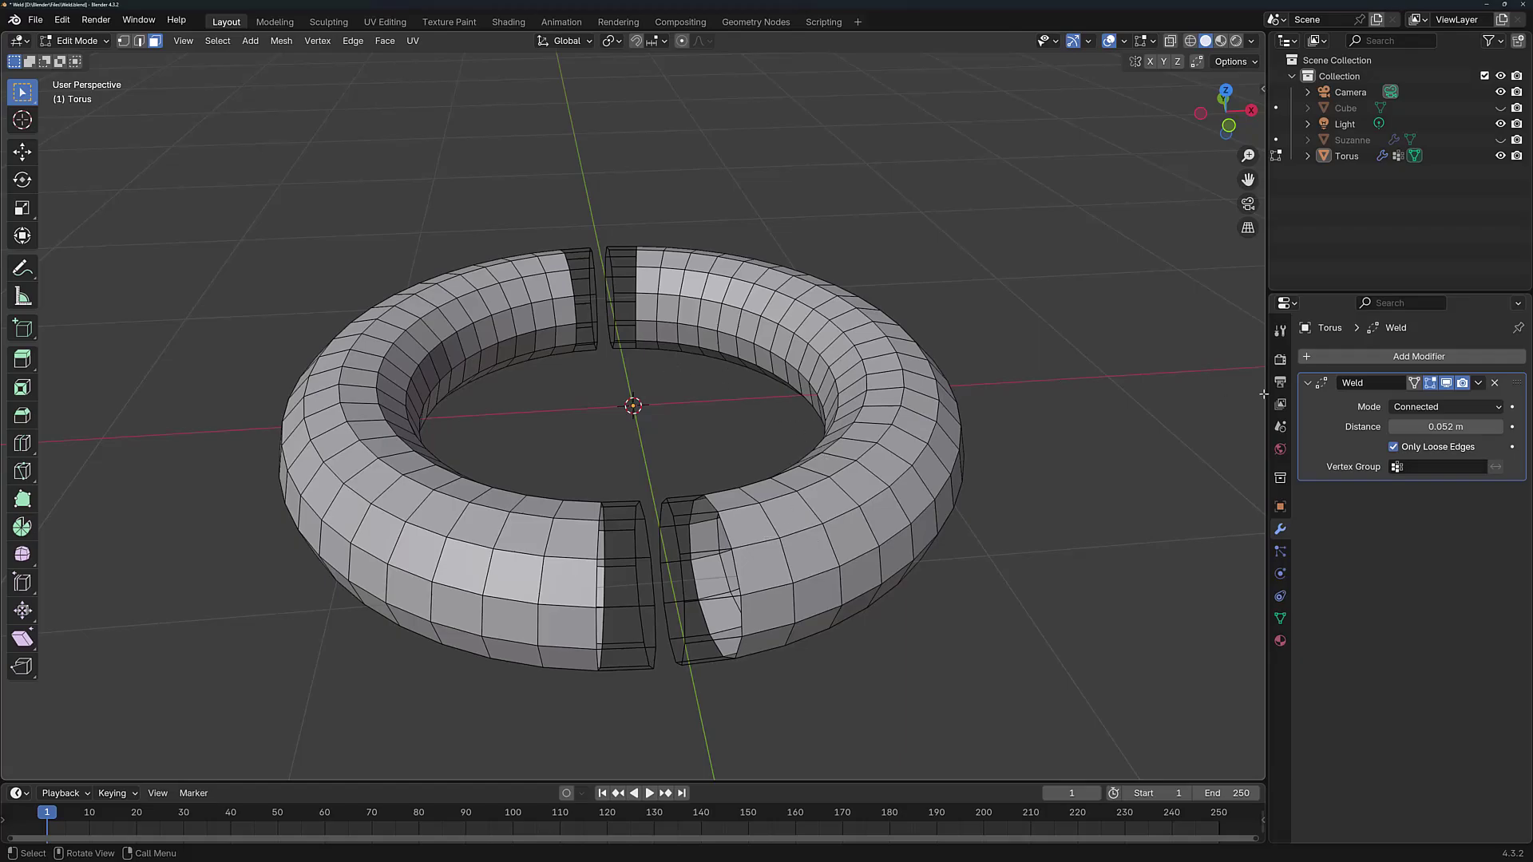
# Step: Return to Object Mode and raise the Weld distance to test joining the torus gaps
pyautogui.press('Tab')
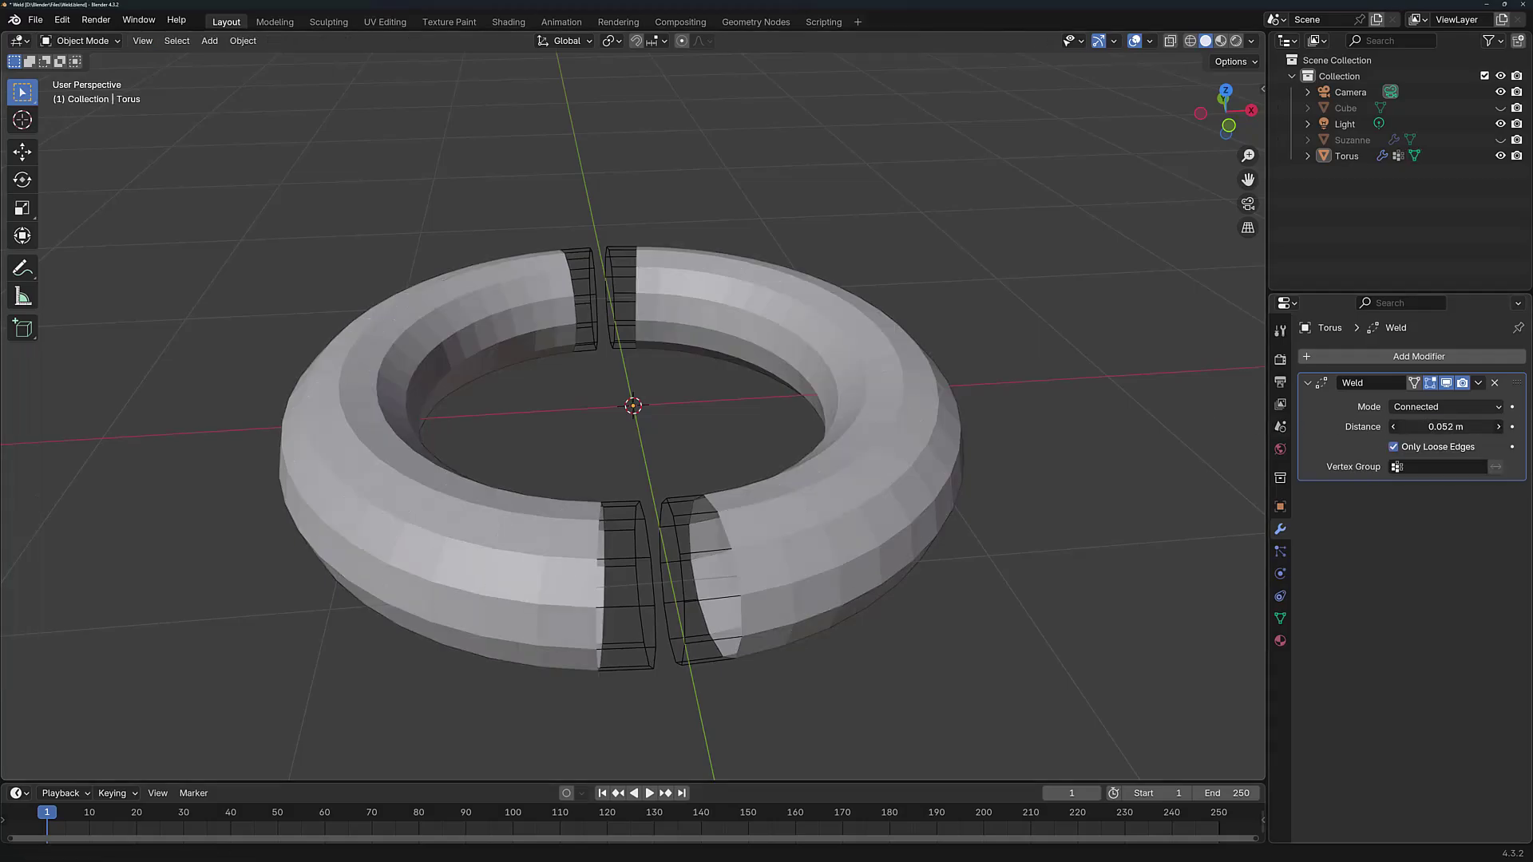
pyautogui.moveTo(1446, 427); pyautogui.dragTo(1509, 427)
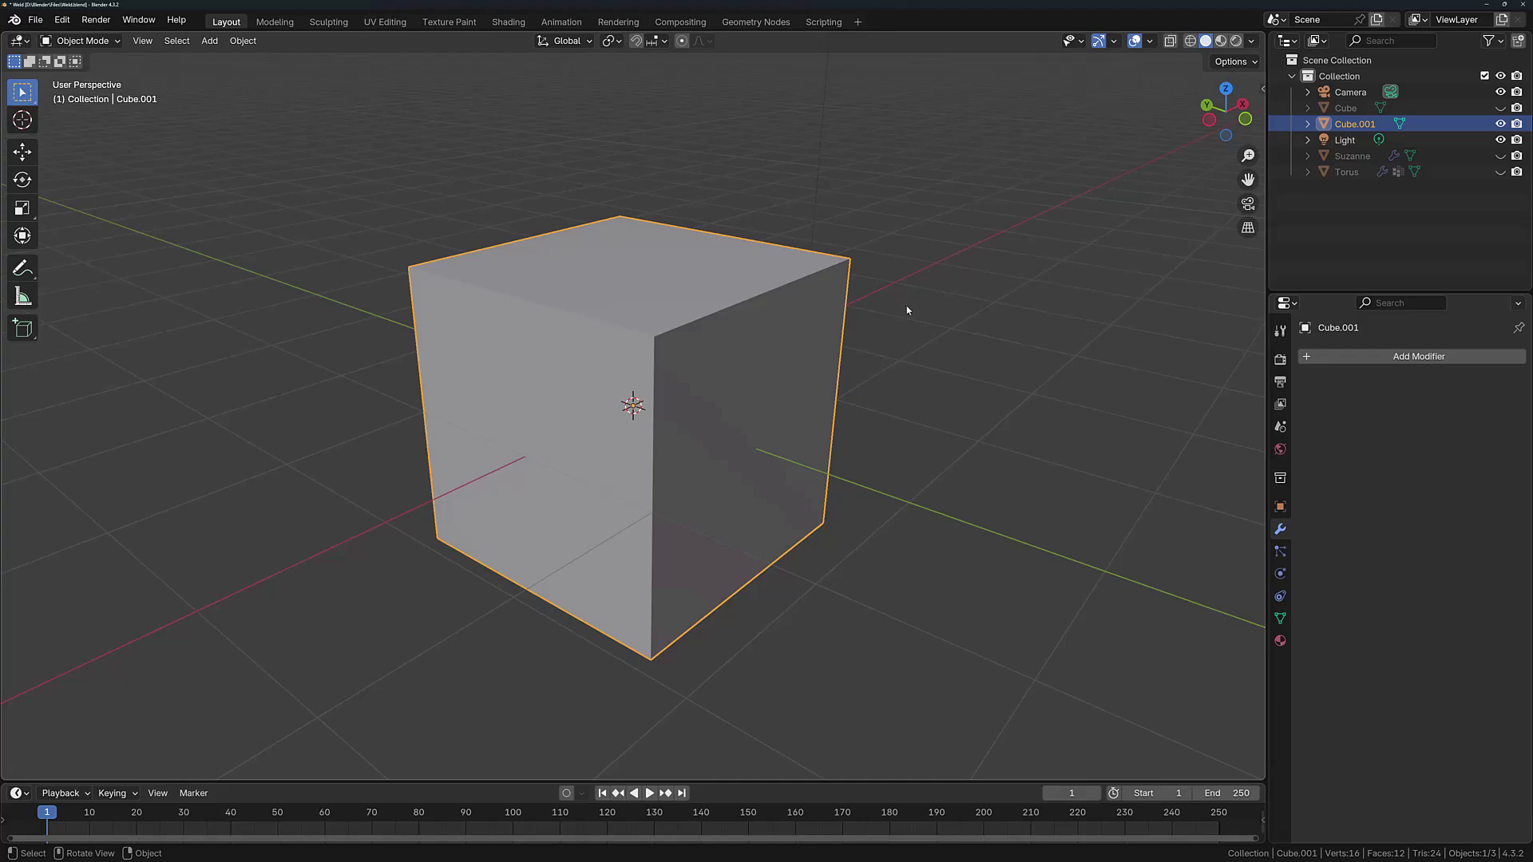
# Step: Duplicate Cube.001's mesh in place so the copy exactly overlaps the original, giving 16 vertices
pyautogui.press('Tab')
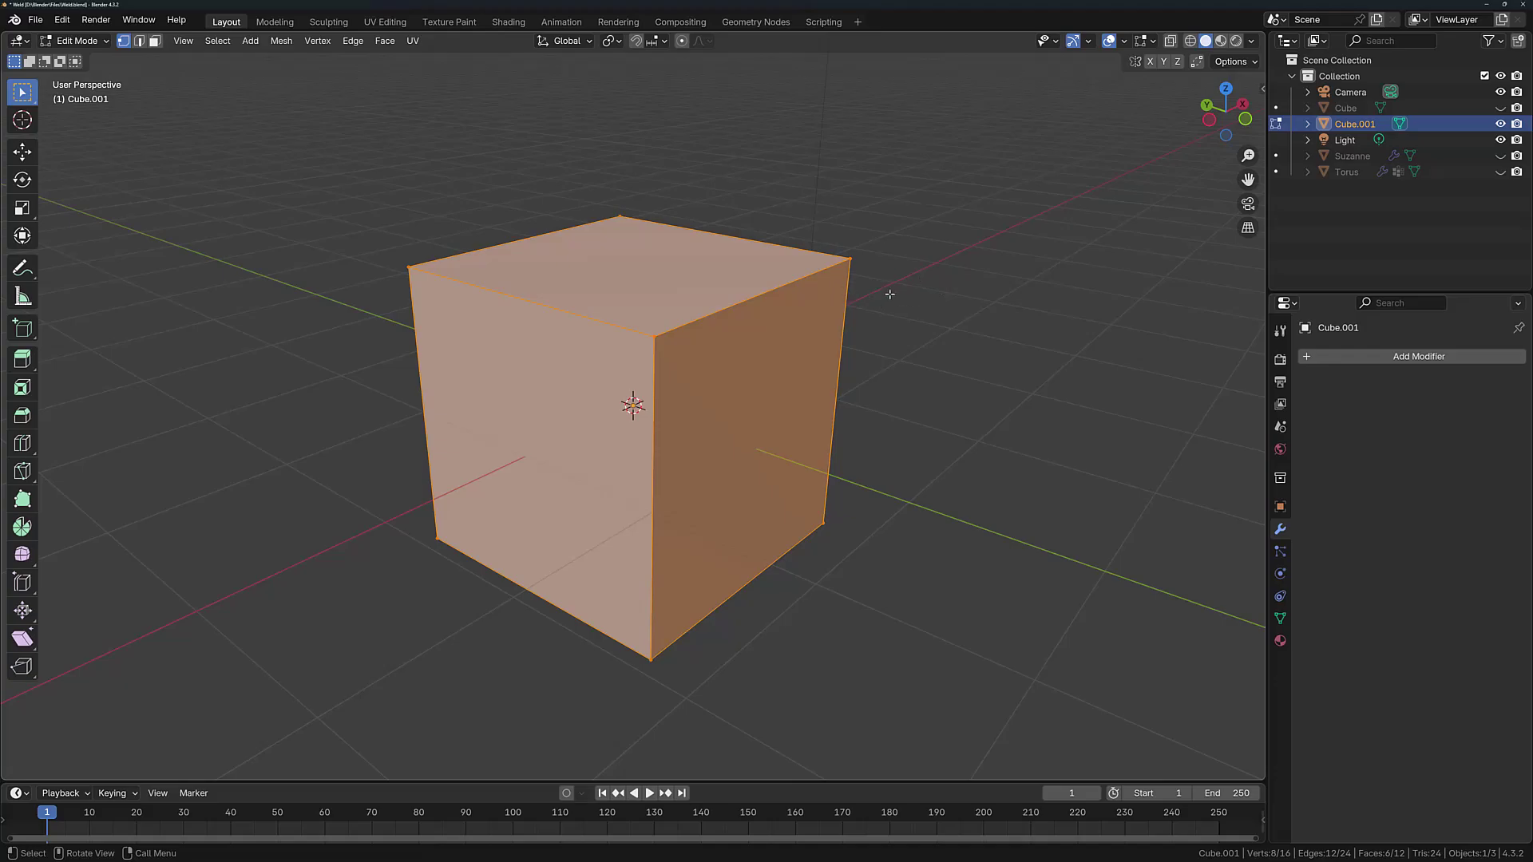
pyautogui.hotkey('shift', 'd')
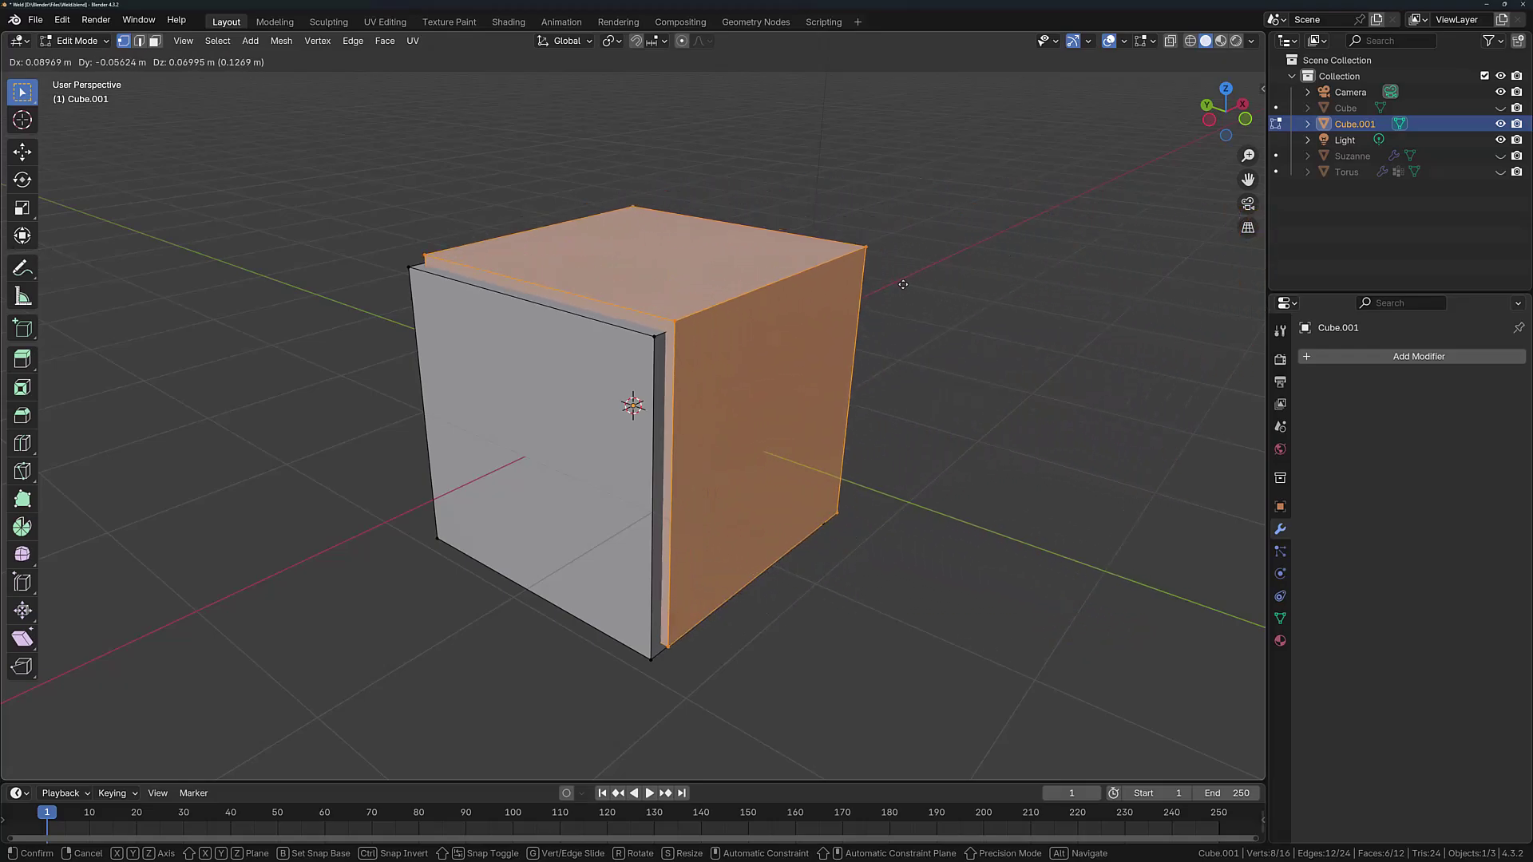
pyautogui.rightClick(902, 289)
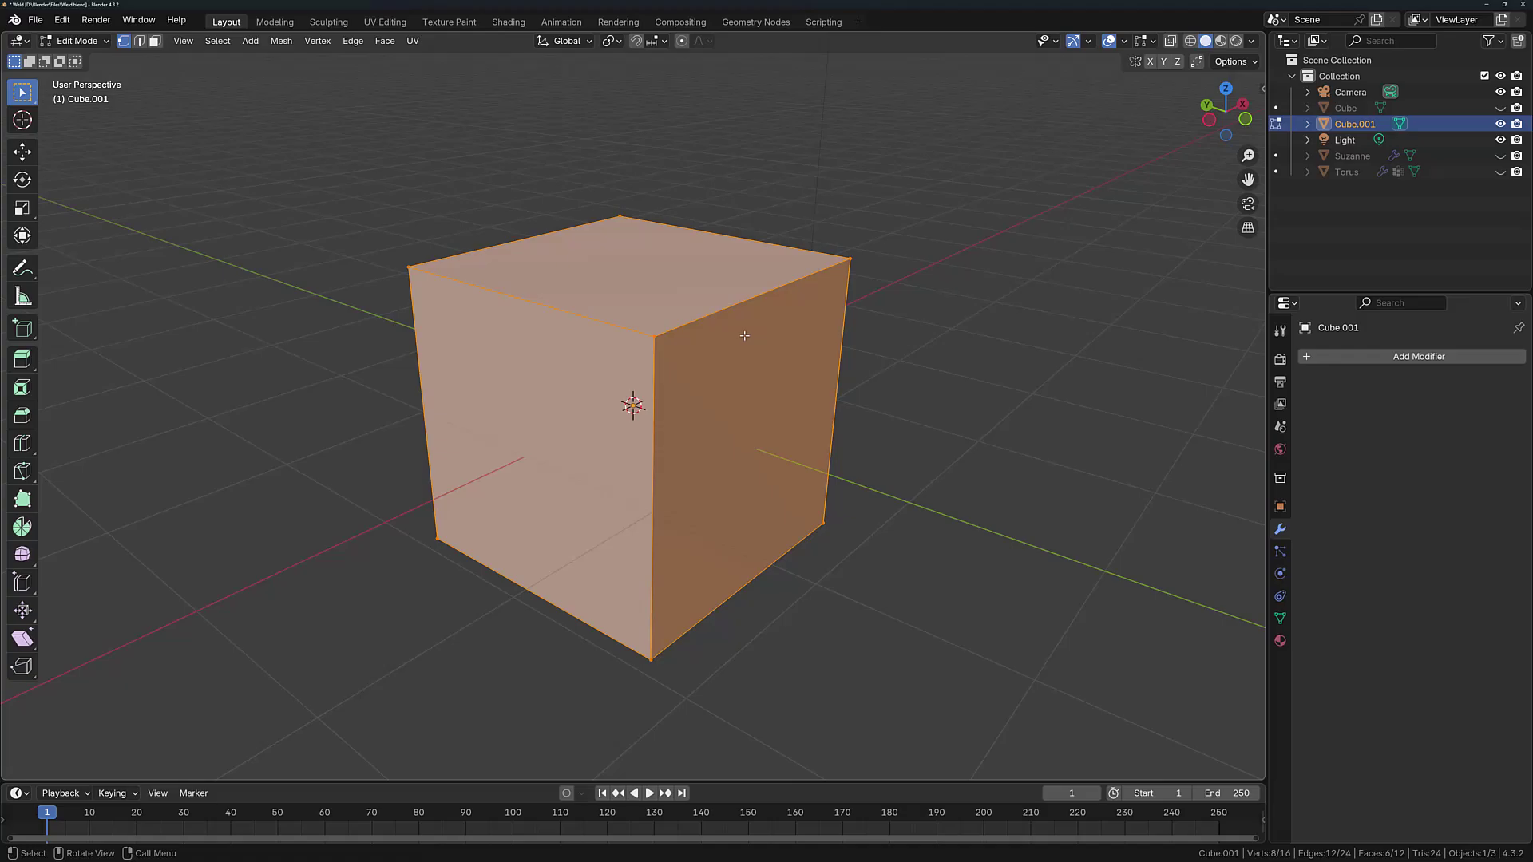
pyautogui.press('Tab')
# Step: Add a Weld modifier to Cube.001 at 0.01 m distance and apply it, leaving 8 vertices
pyautogui.click(1335, 356)
pyautogui.moveTo(1342, 363)
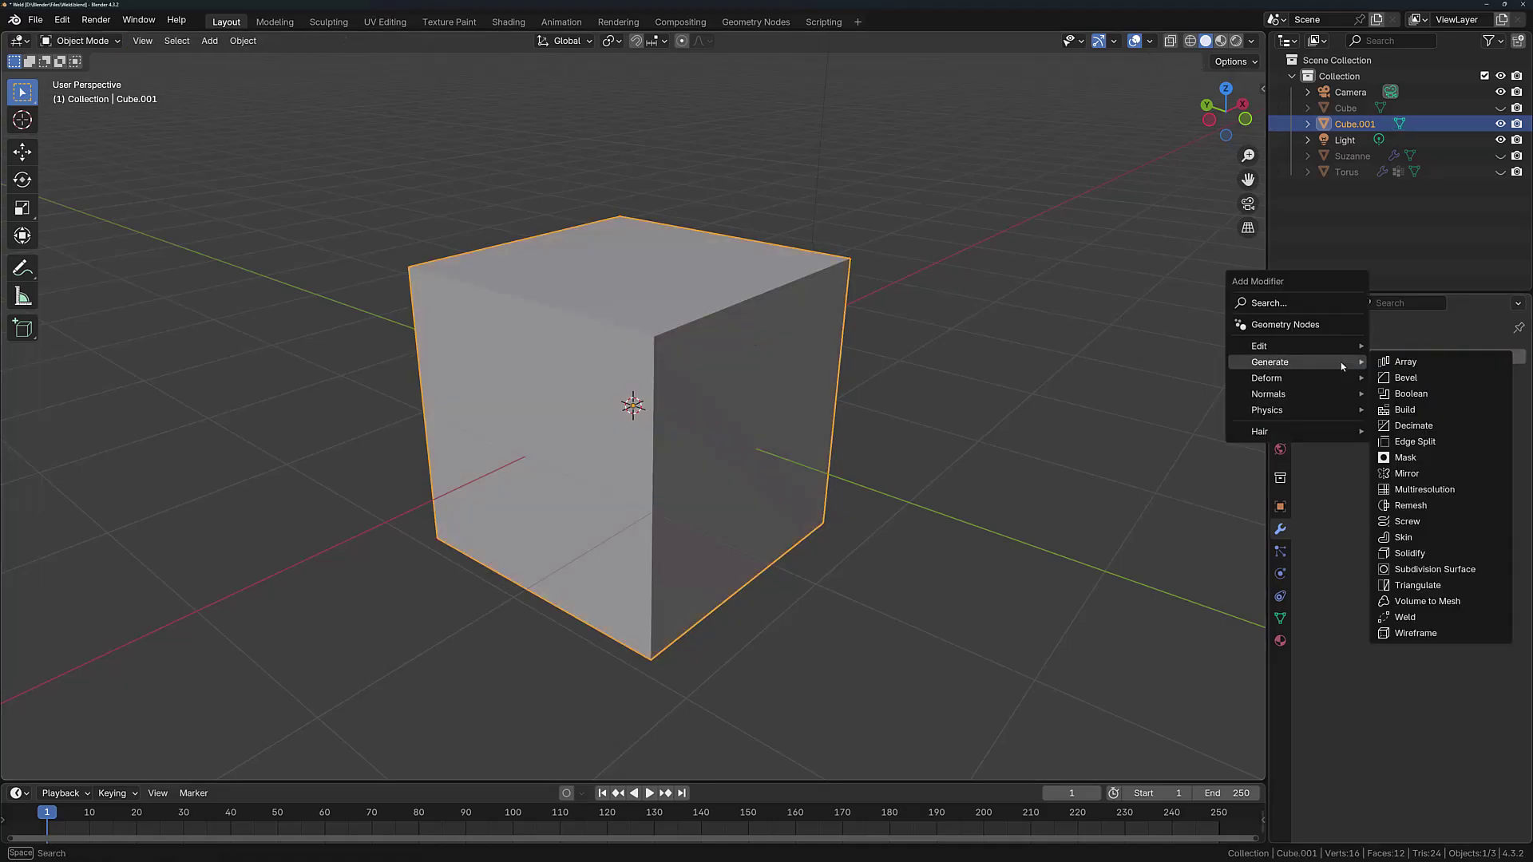
pyautogui.click(1437, 619)
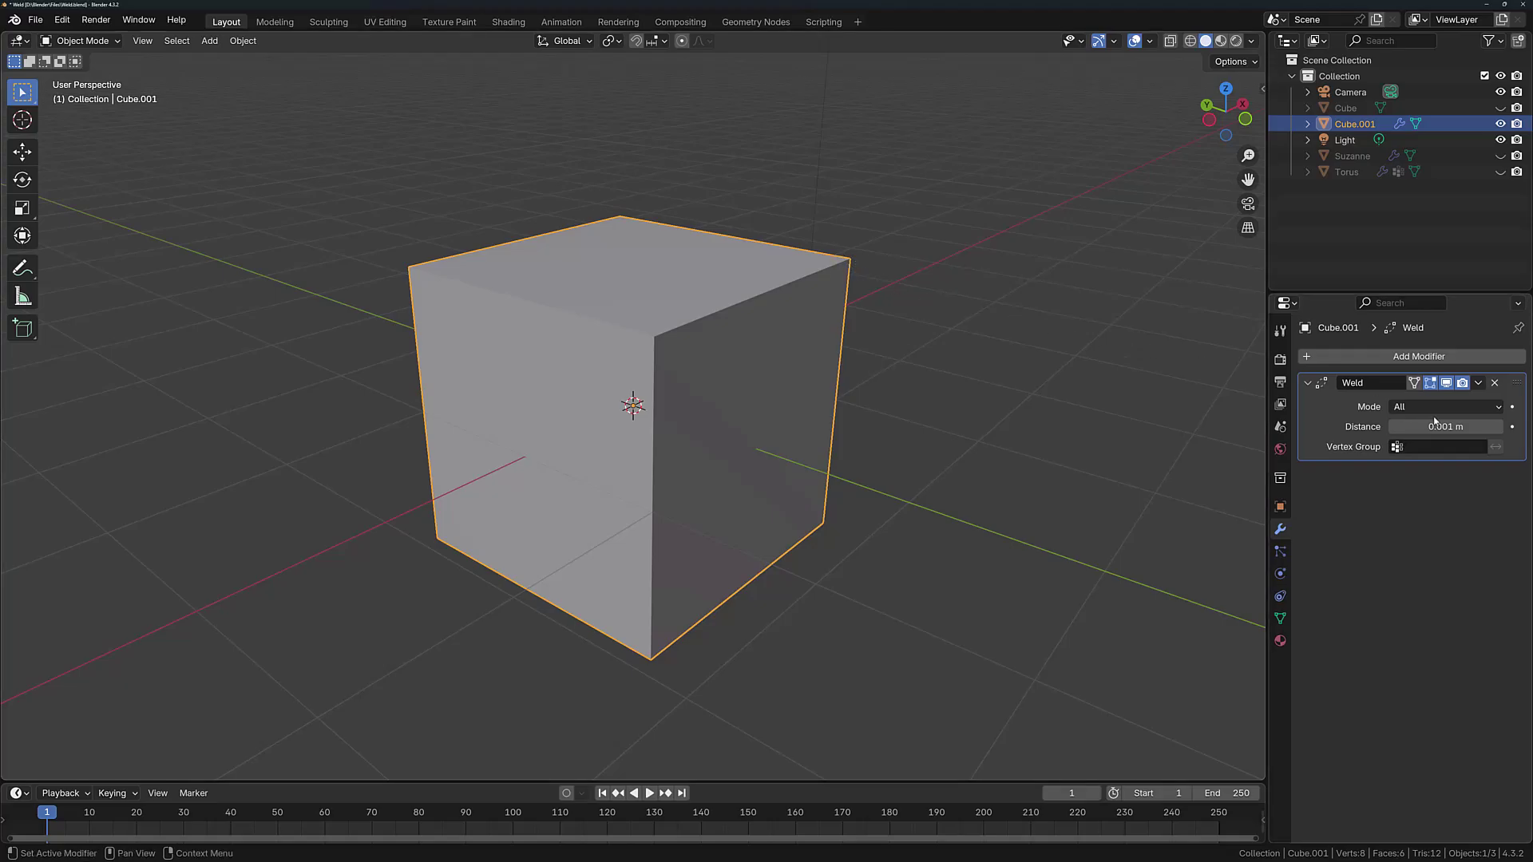
pyautogui.click(1498, 427)
pyautogui.click(1498, 427)
pyautogui.click(1498, 427)
pyautogui.click(1498, 427)
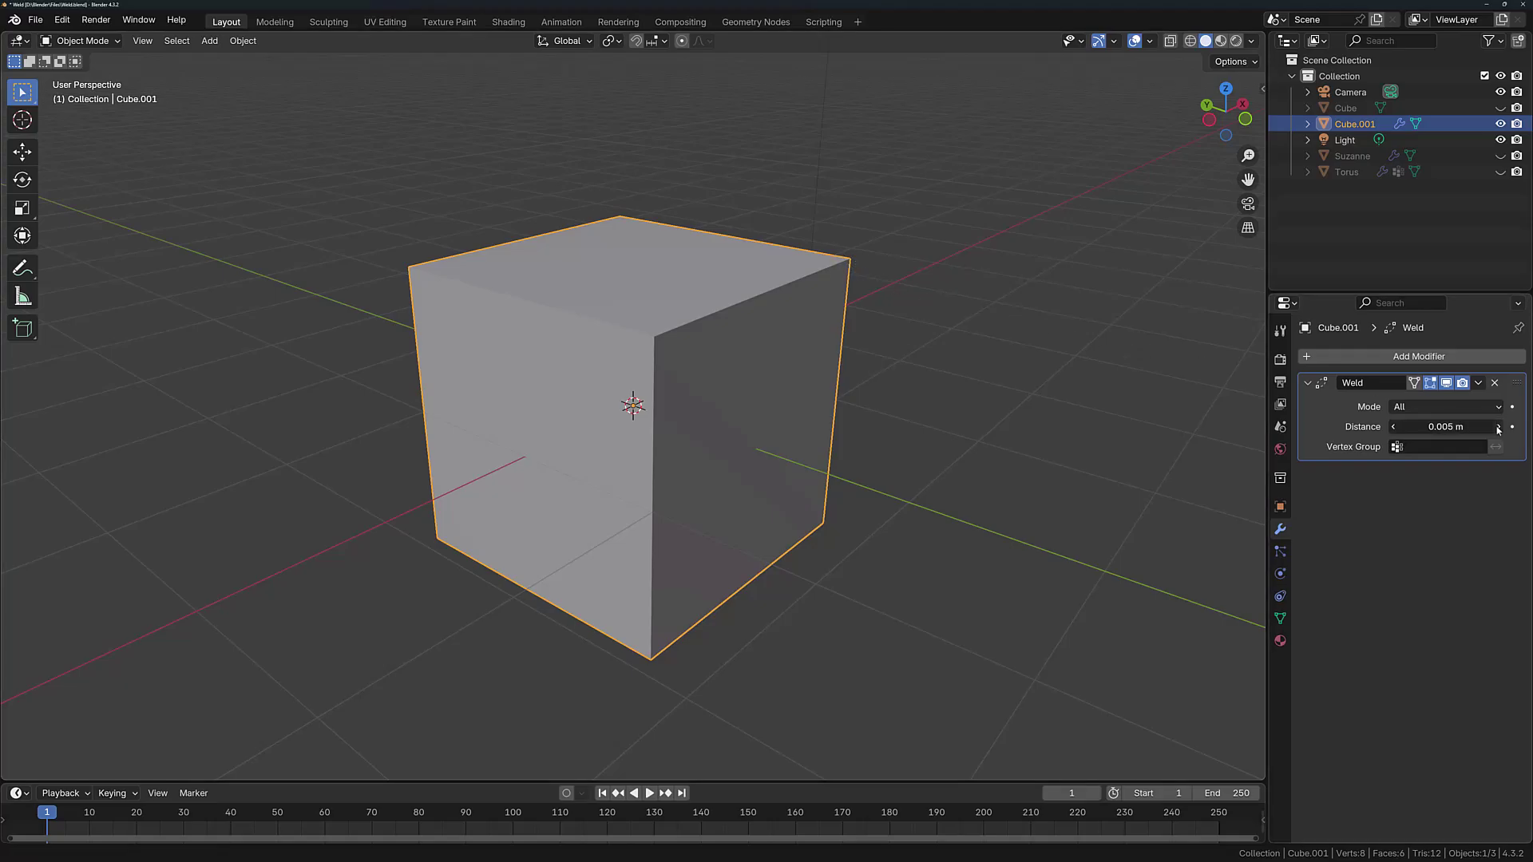
pyautogui.click(1498, 427)
pyautogui.click(1498, 427)
pyautogui.click(1498, 427)
pyautogui.click(1498, 427)
pyautogui.click(1498, 428)
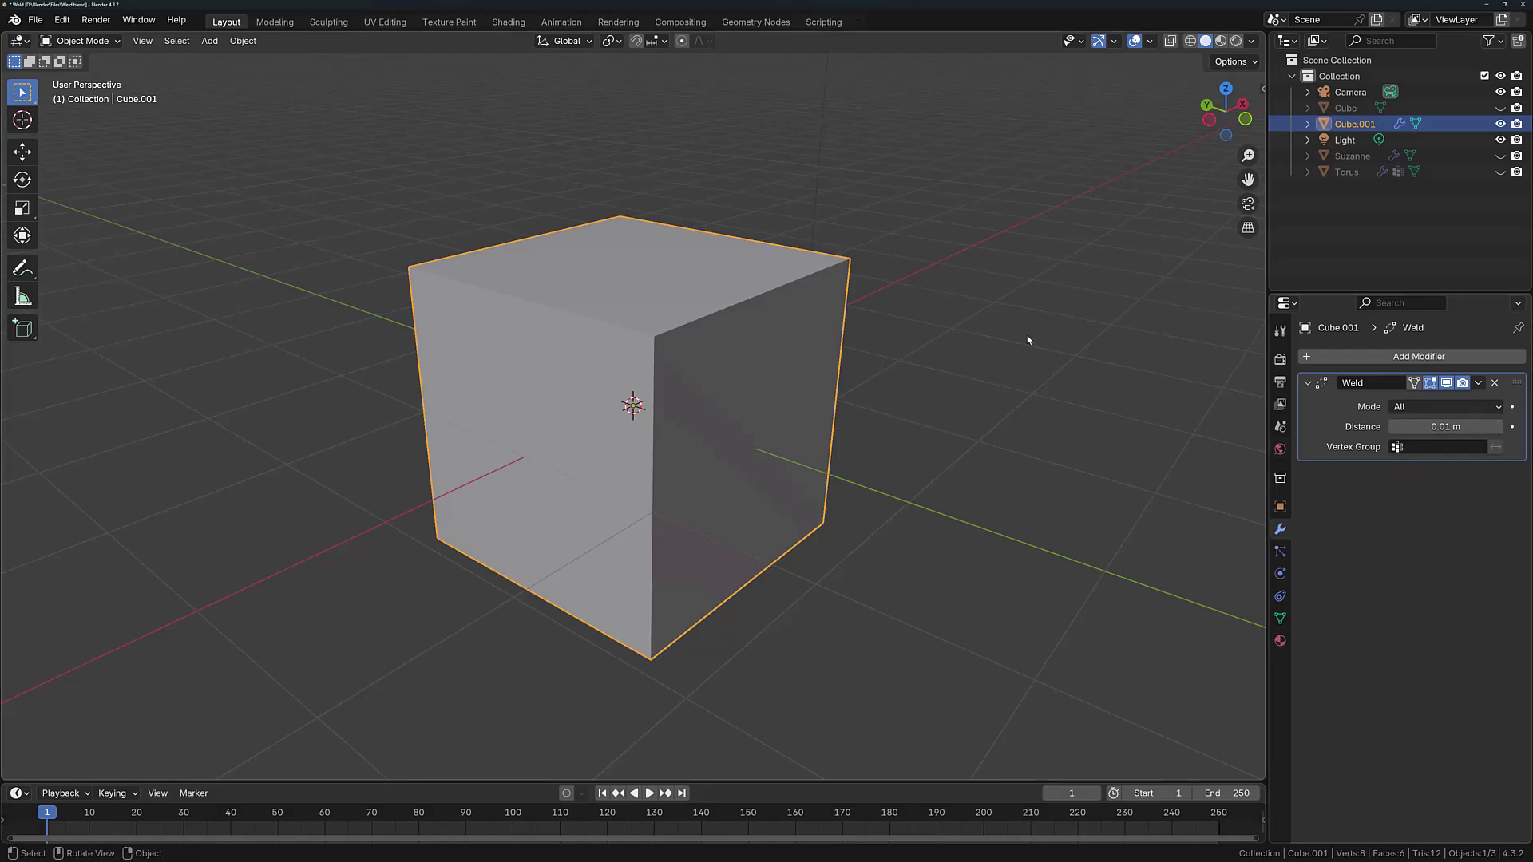
pyautogui.click(1478, 383)
pyautogui.click(1446, 407)
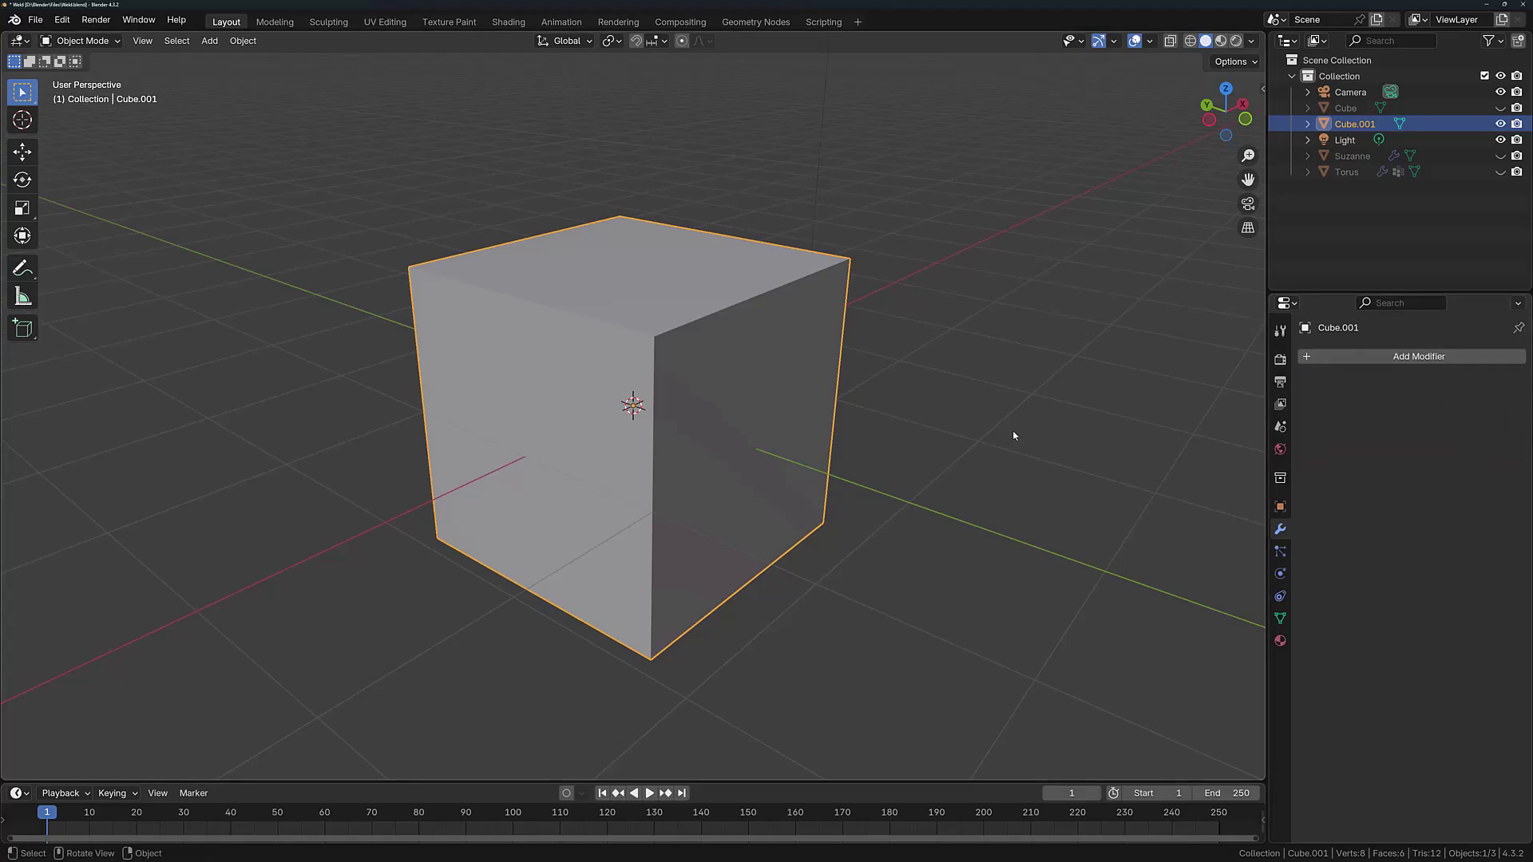
# Step: Enter Edit Mode on Cube.001 and grab, then cancel, to confirm its 8 vertices stay in place
pyautogui.press('Tab')
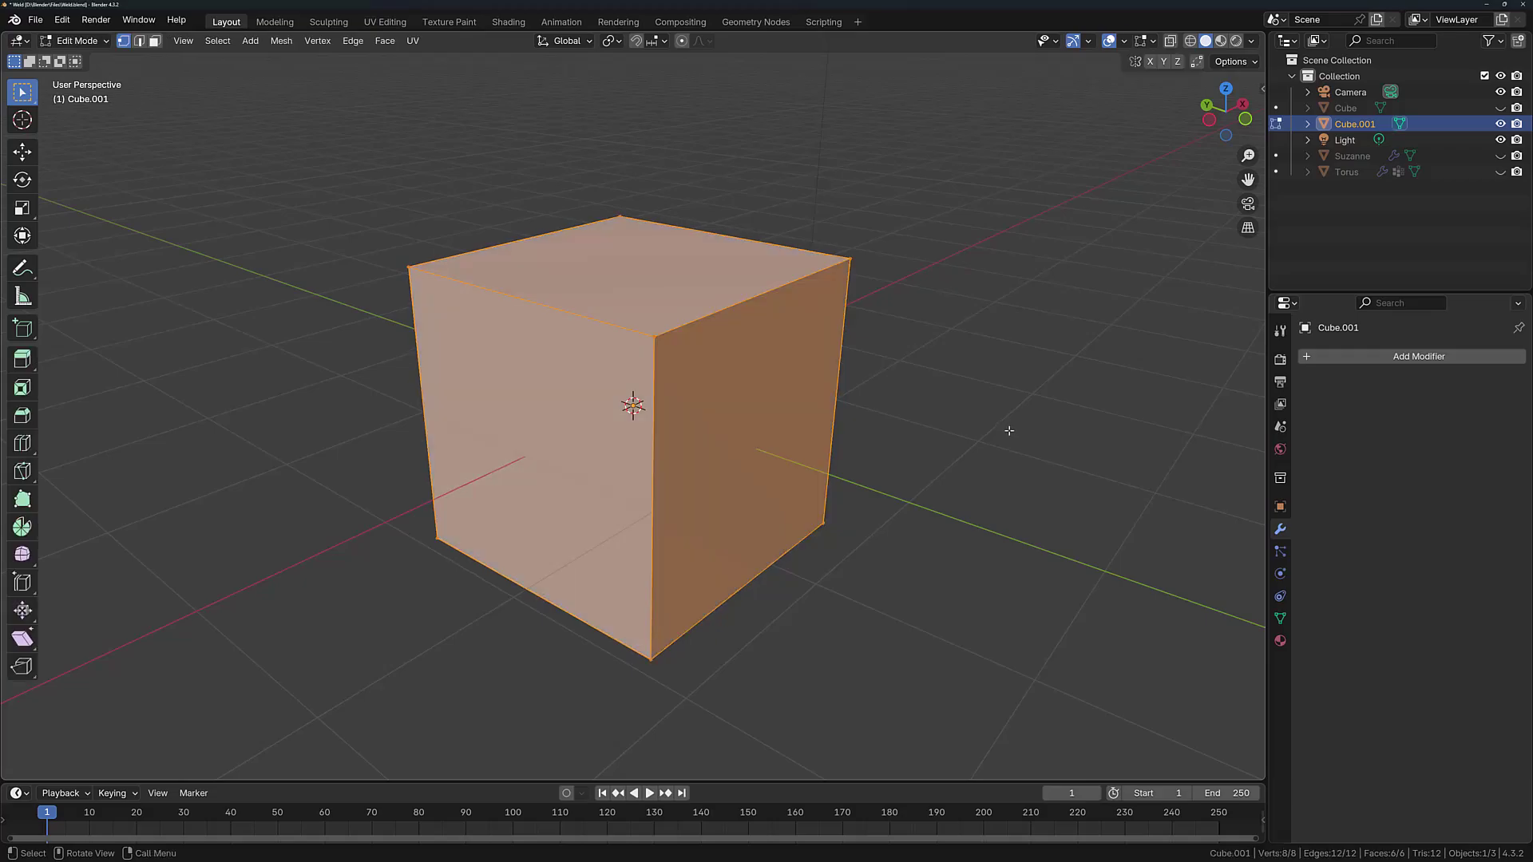
pyautogui.press('g')
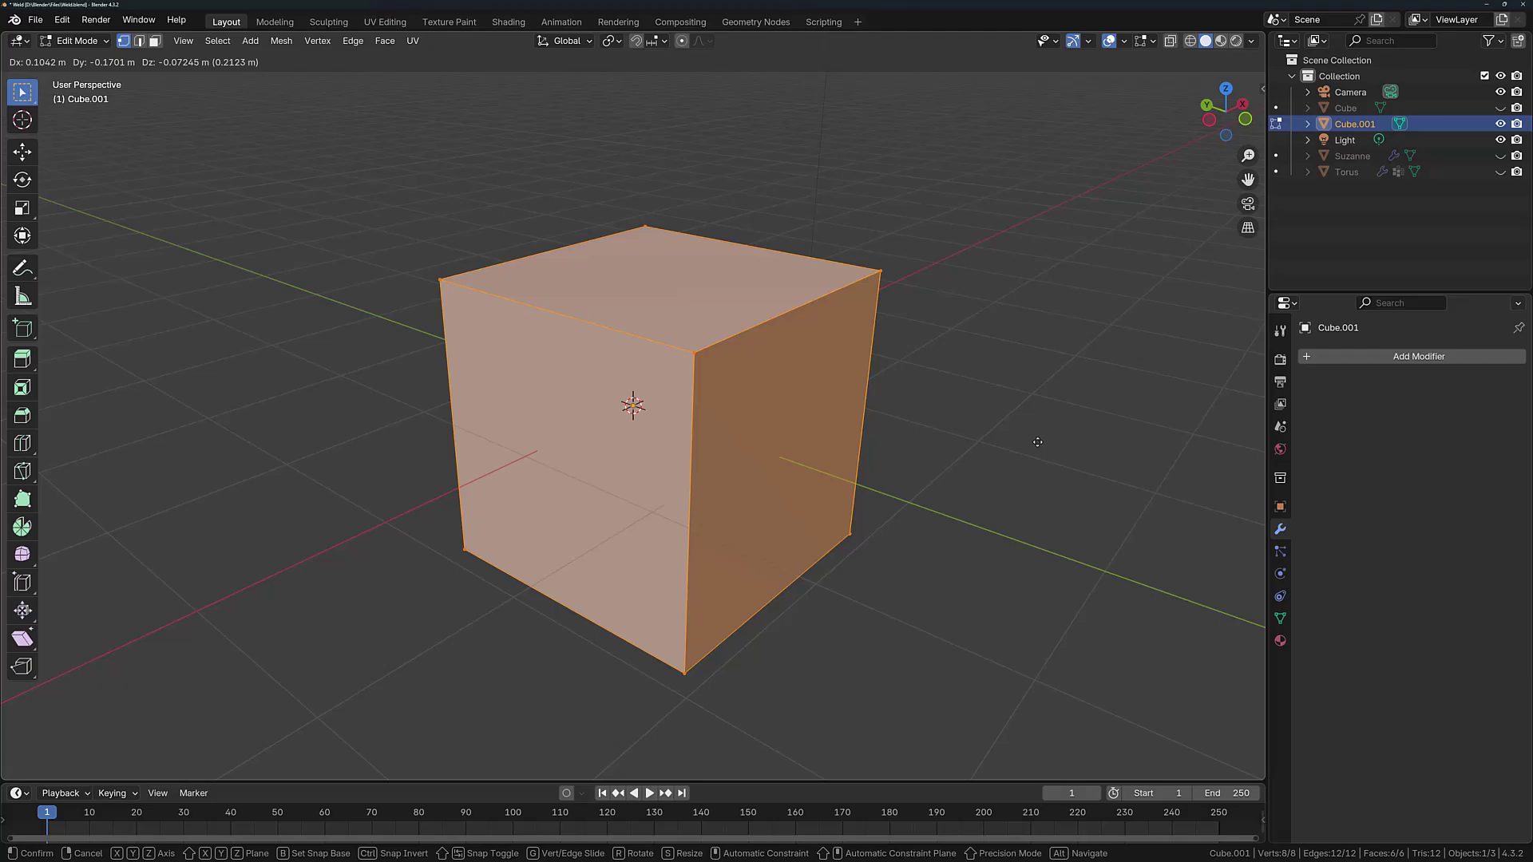
pyautogui.press('Escape')
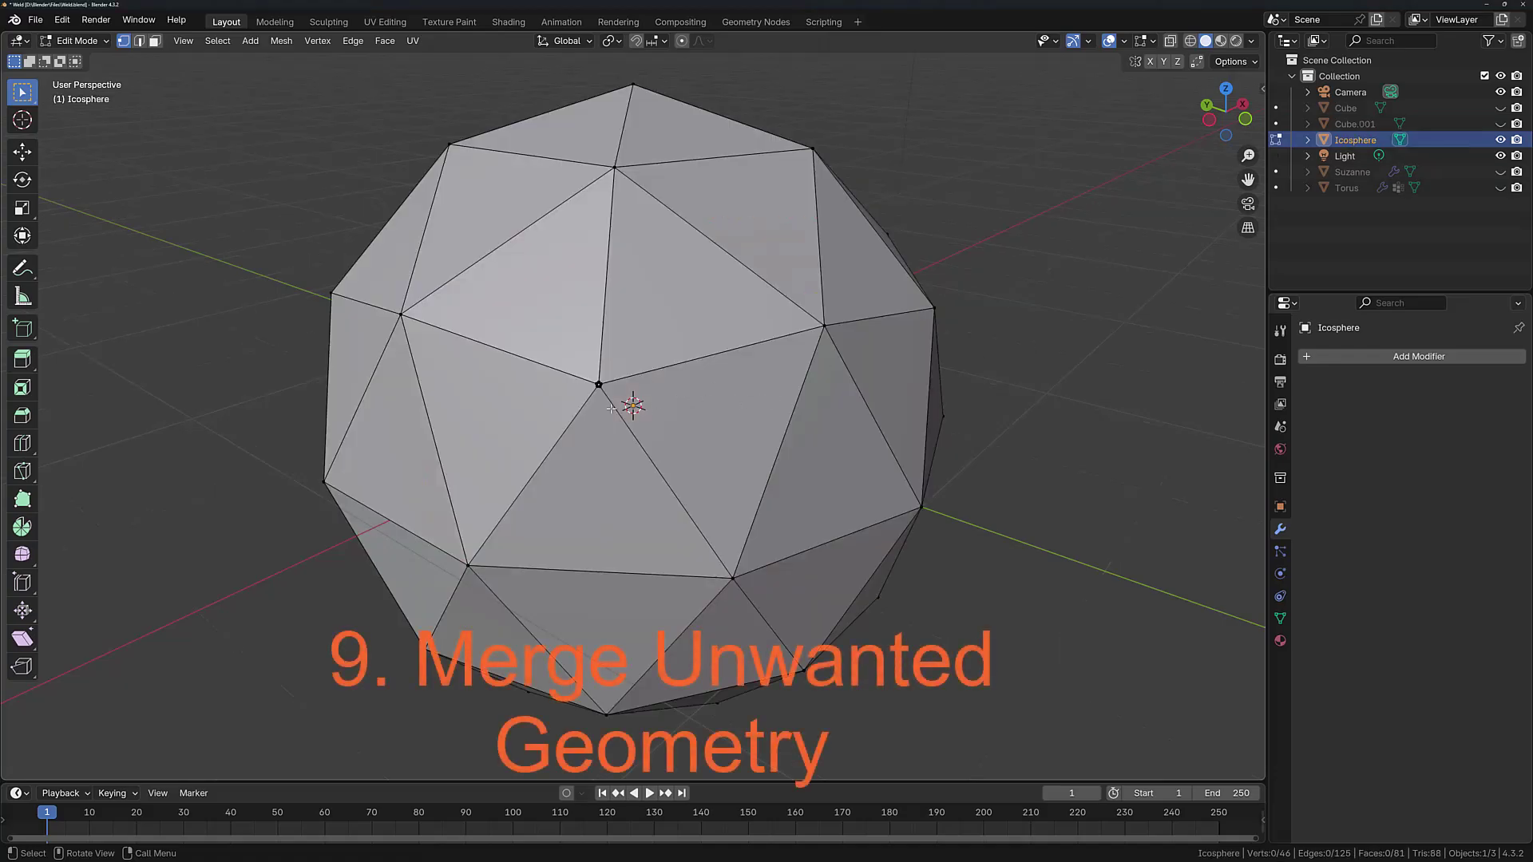
# Step: Zoom in on an Icosphere vertex to reveal its tiny pentagon of extra vertices, then return to Object Mode
pyautogui.scroll(8, 614, 400)
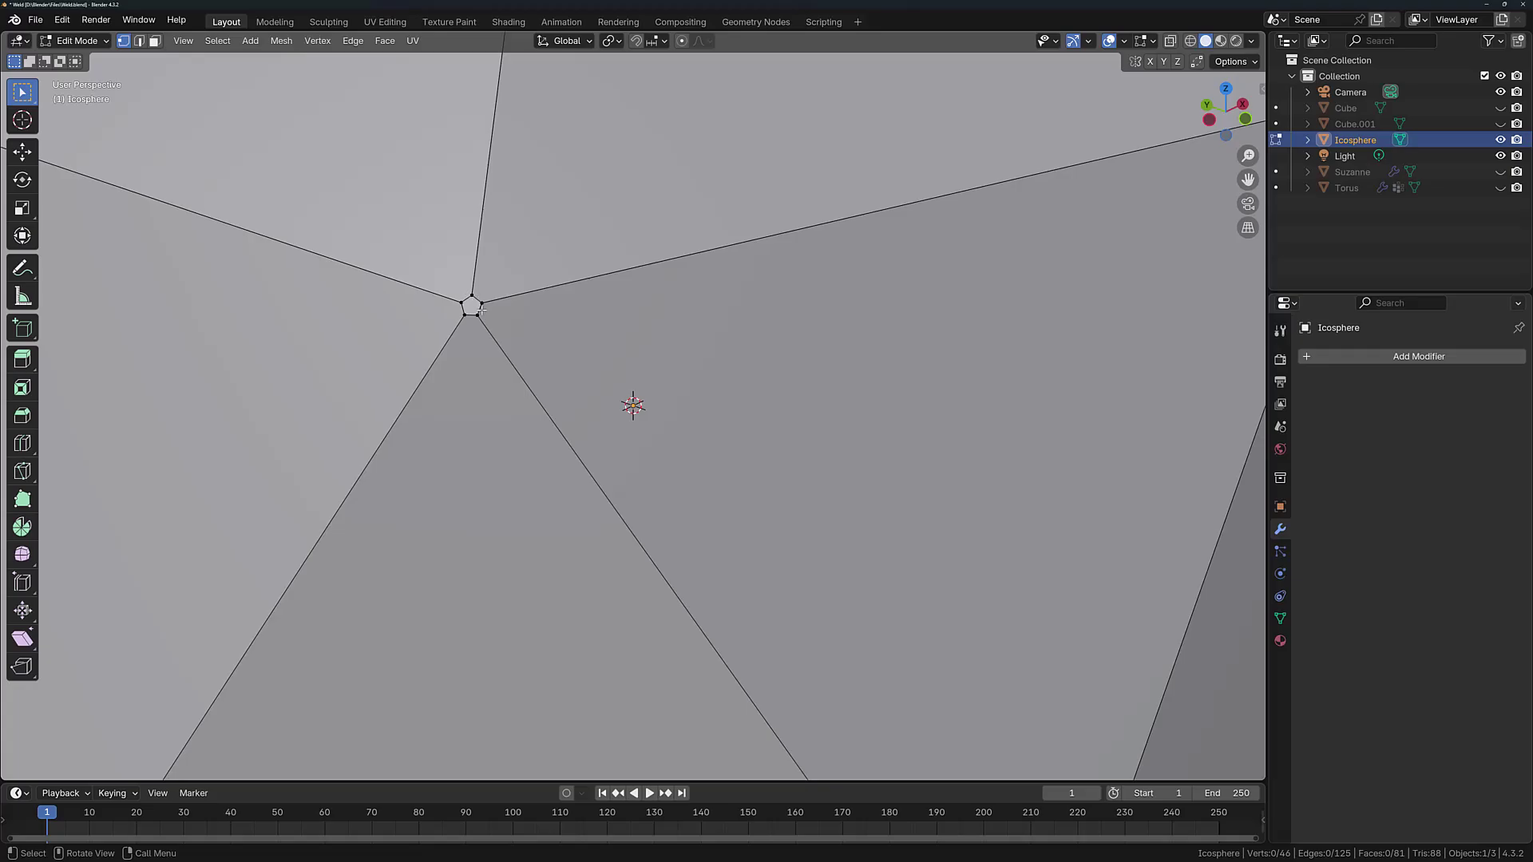
pyautogui.press('Tab')
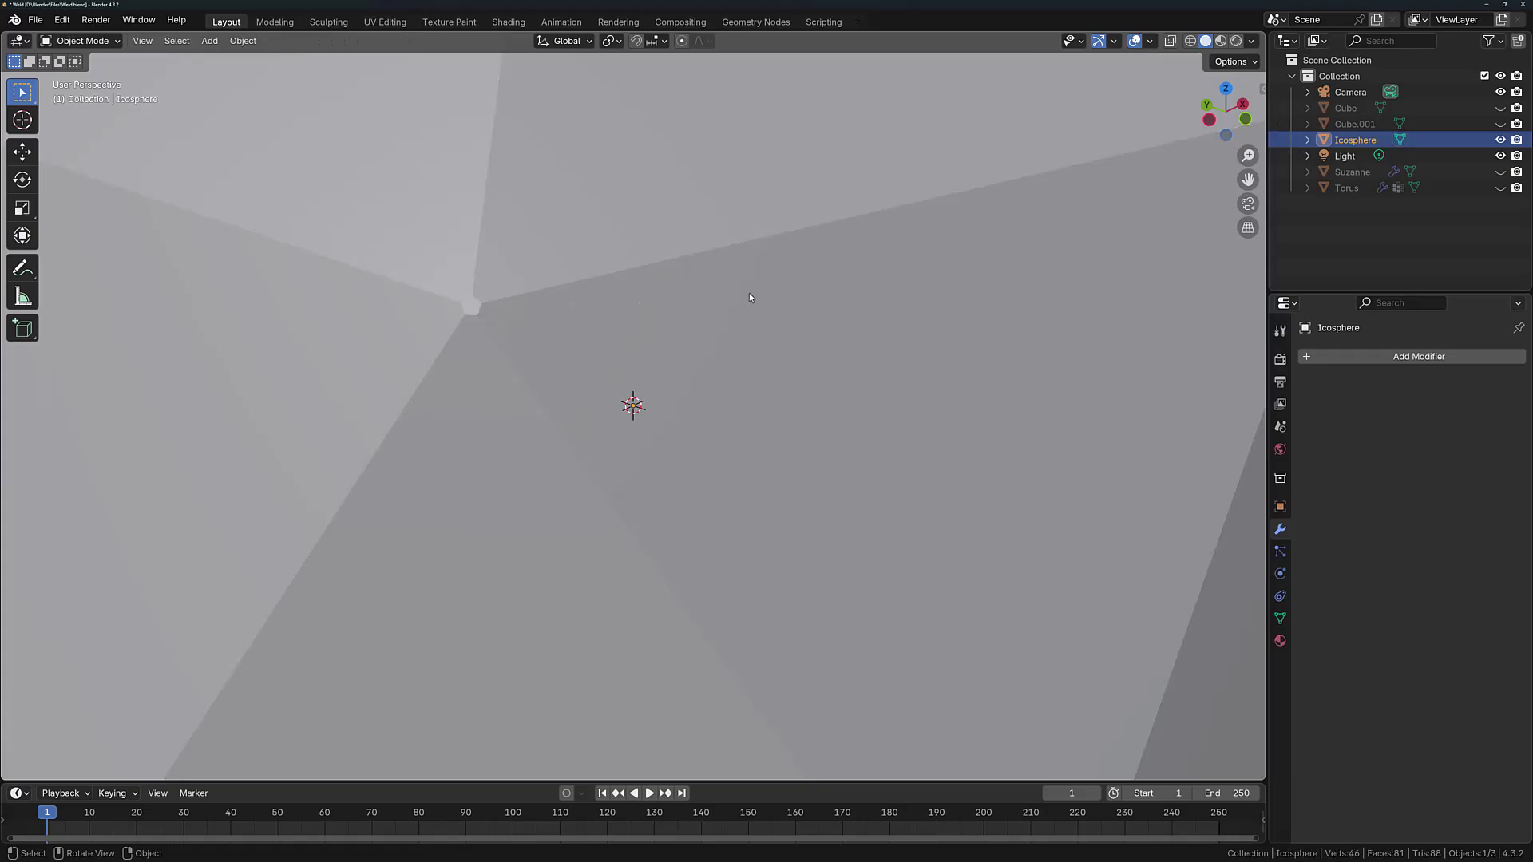
# Step: Add a Weld modifier to the Icosphere at 0.01 m and apply it, reducing 46 vertices to 42
pyautogui.click(1369, 356)
pyautogui.moveTo(1310, 353)
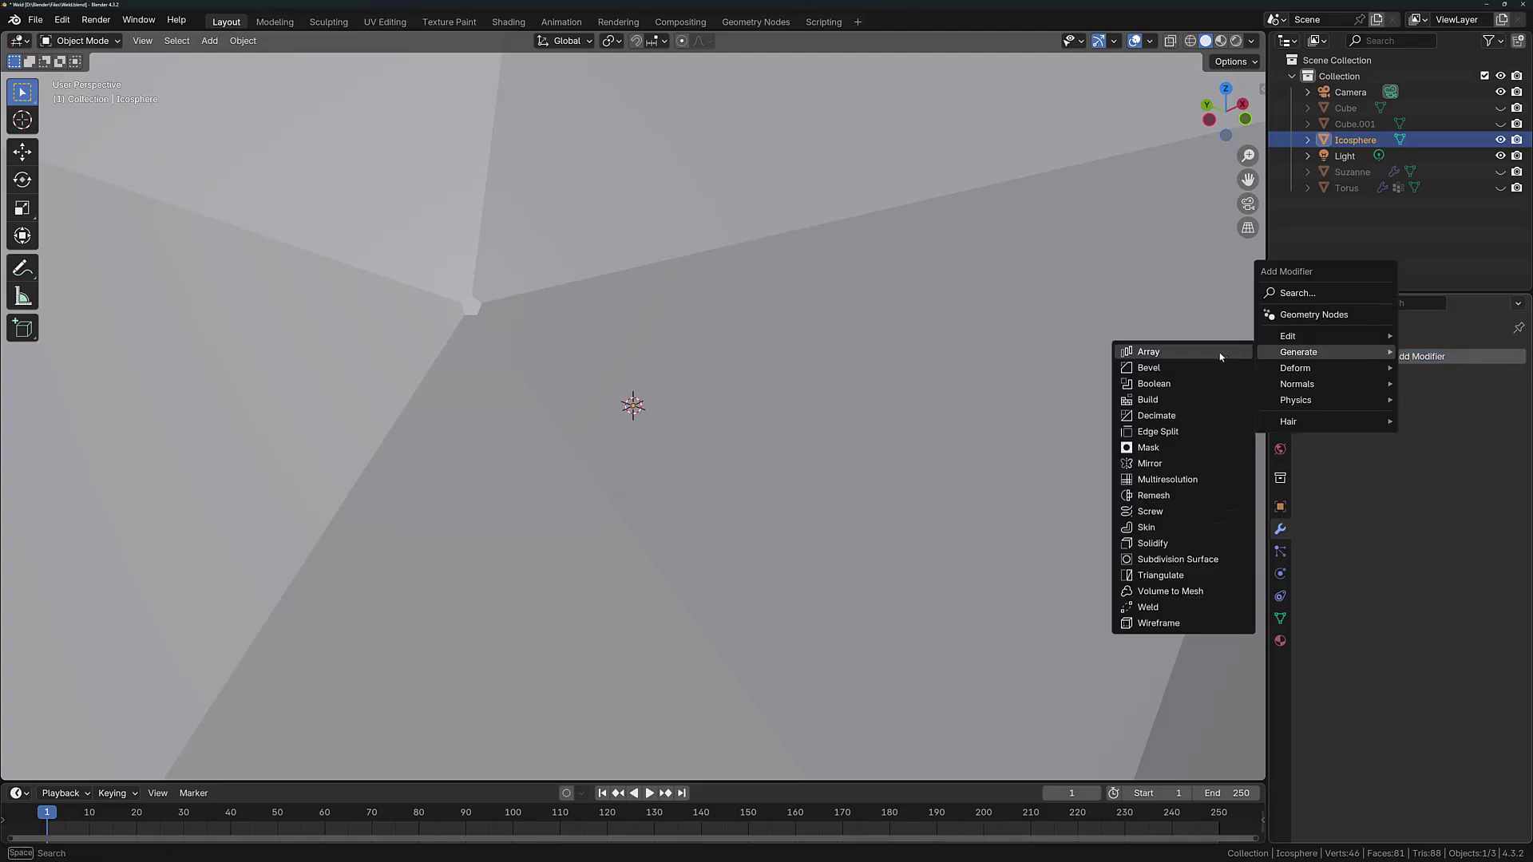
pyautogui.click(1189, 606)
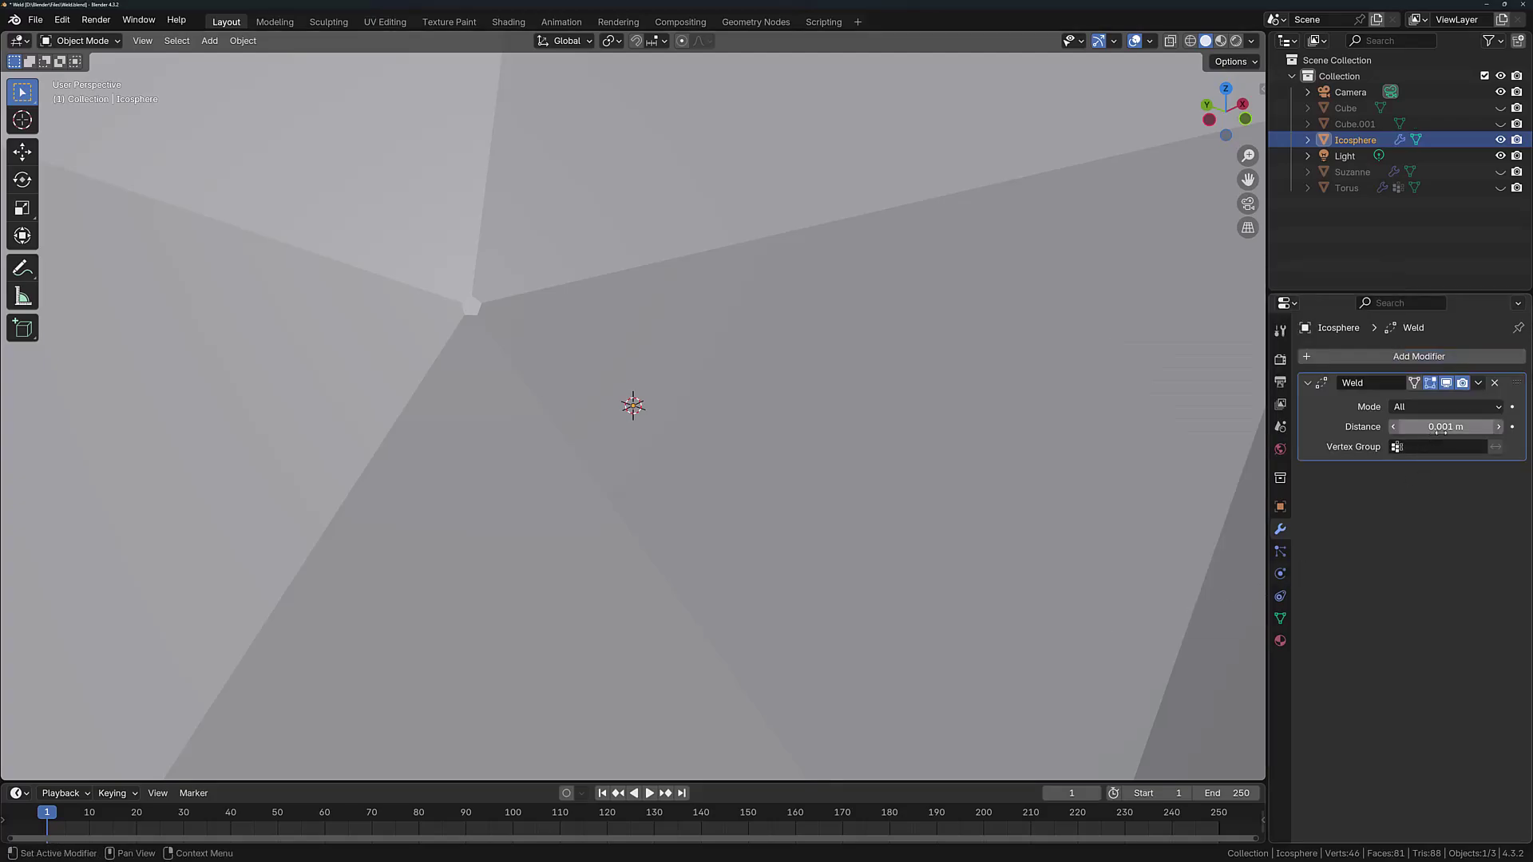
pyautogui.click(1499, 427)
pyautogui.click(1499, 427)
pyautogui.click(1499, 428)
pyautogui.click(1499, 427)
pyautogui.click(1499, 427)
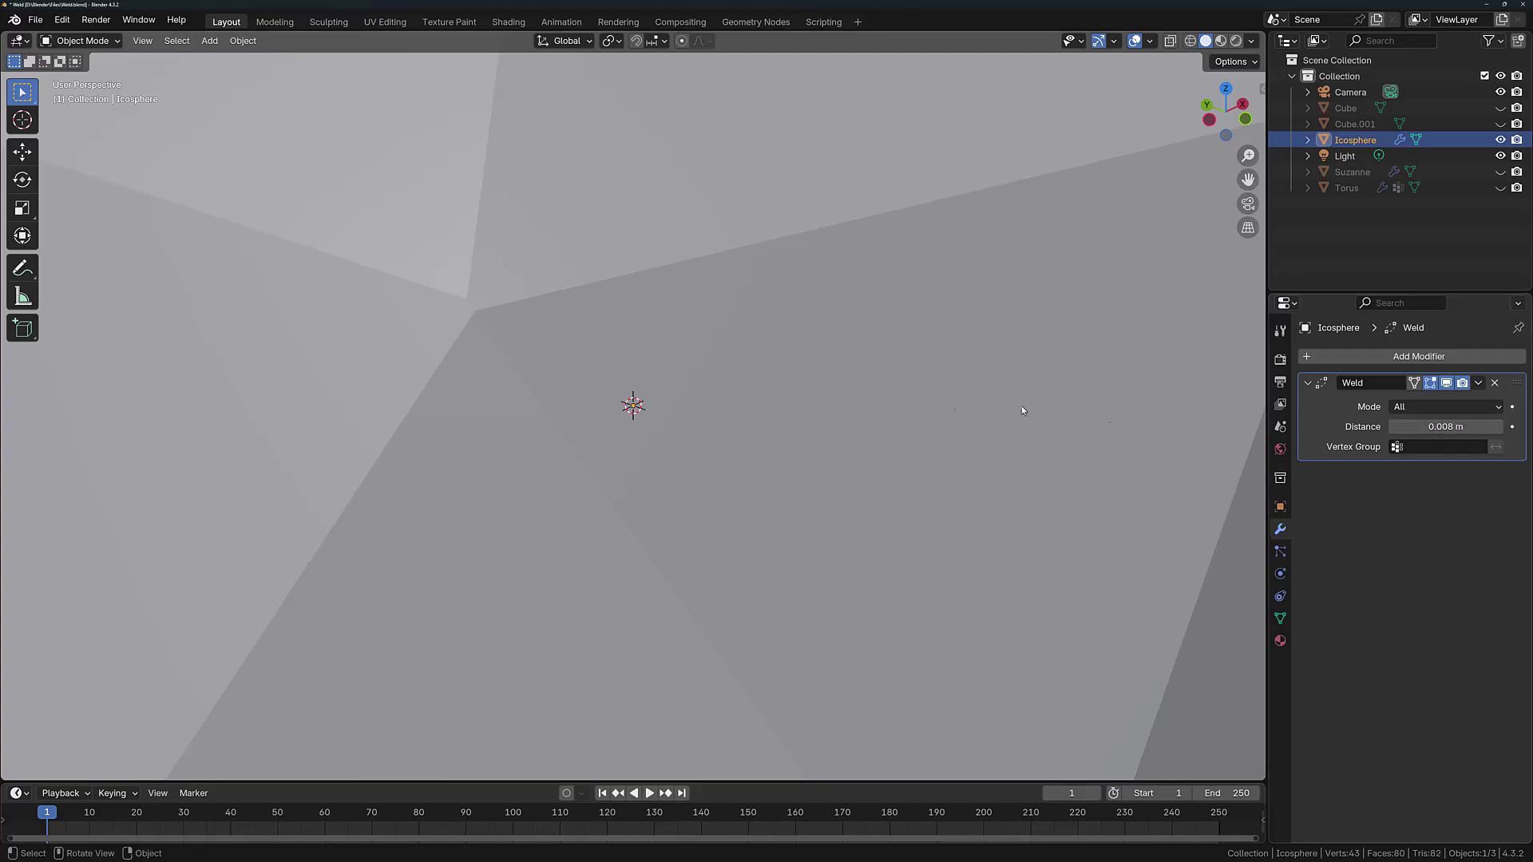
pyautogui.click(1499, 427)
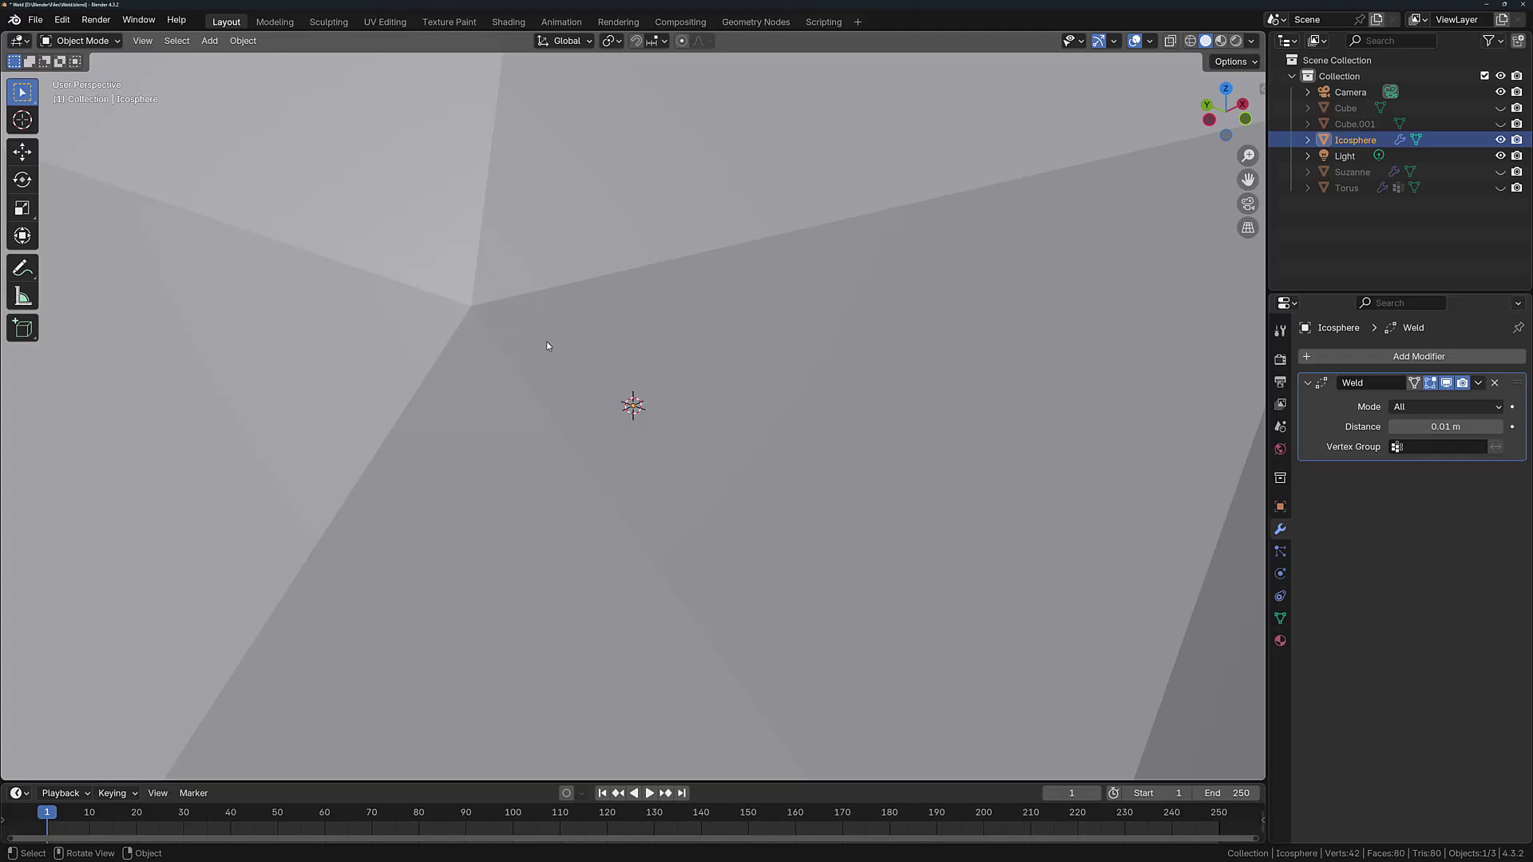
pyautogui.scroll(-8, 539, 341)
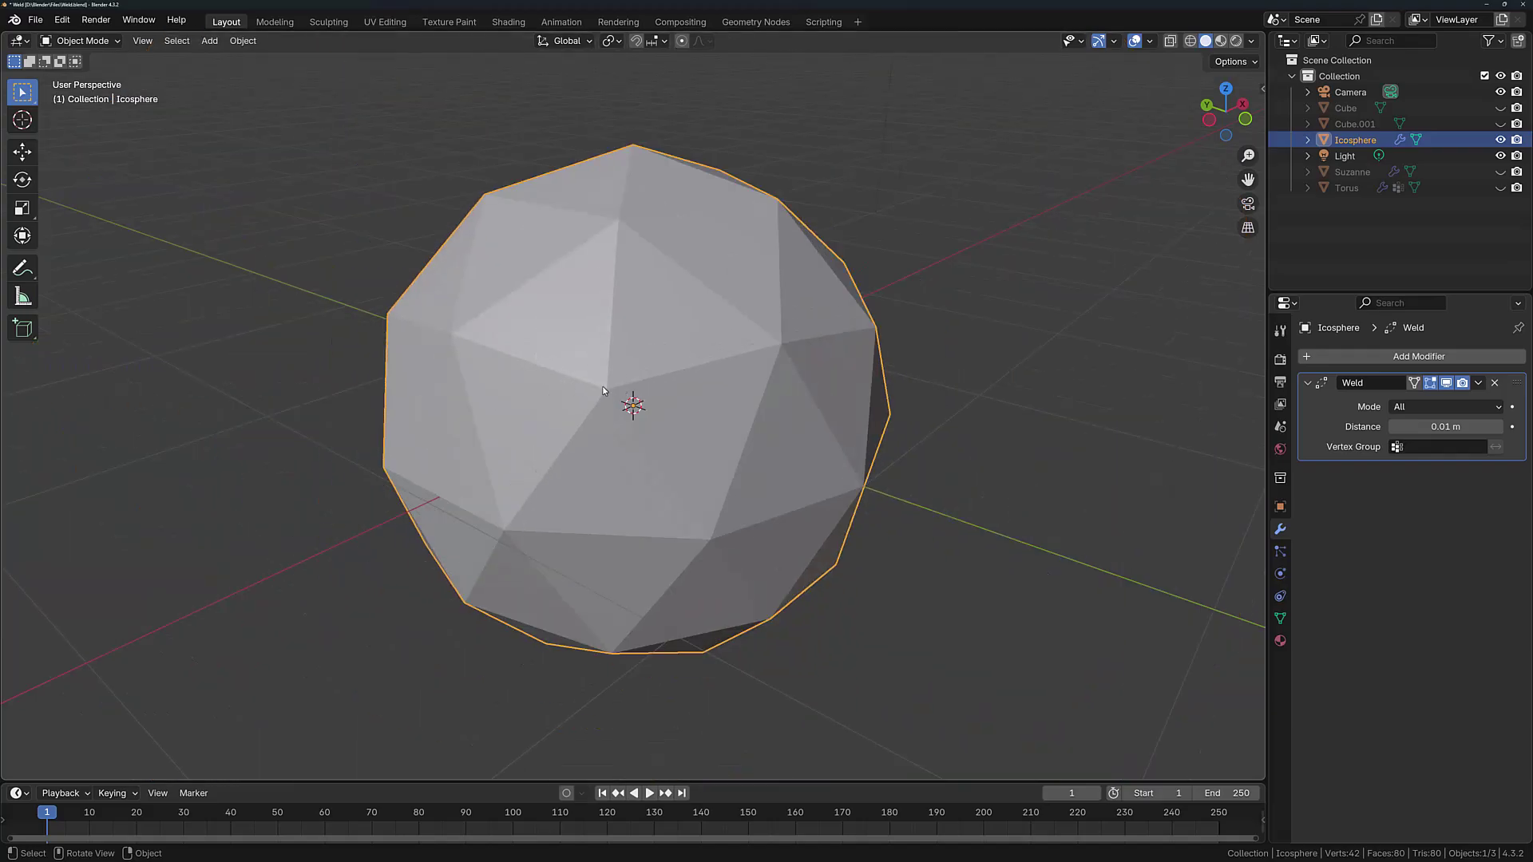
pyautogui.click(1476, 384)
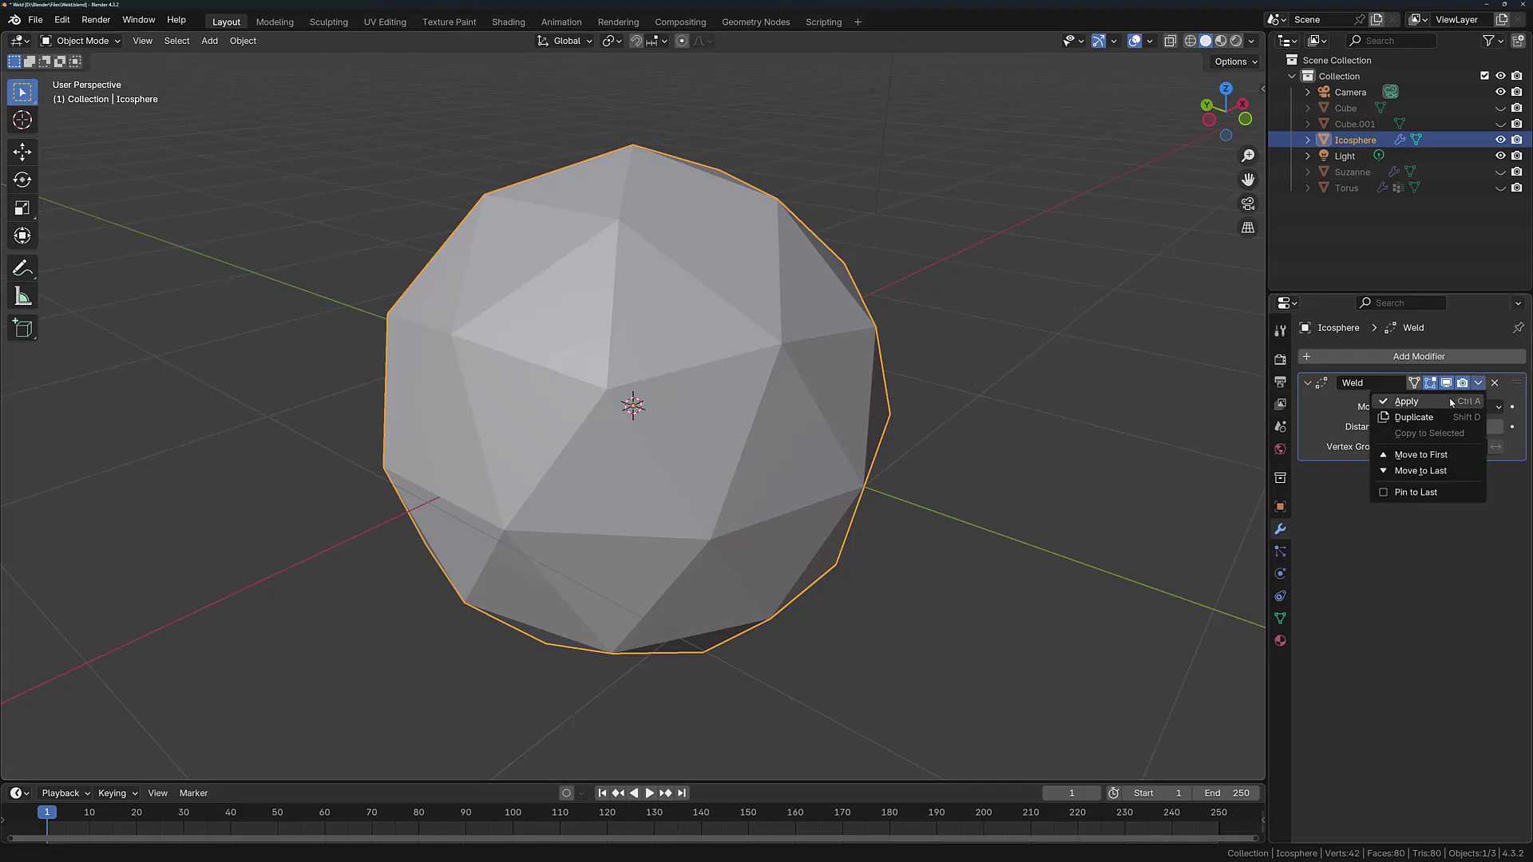
pyautogui.click(1451, 403)
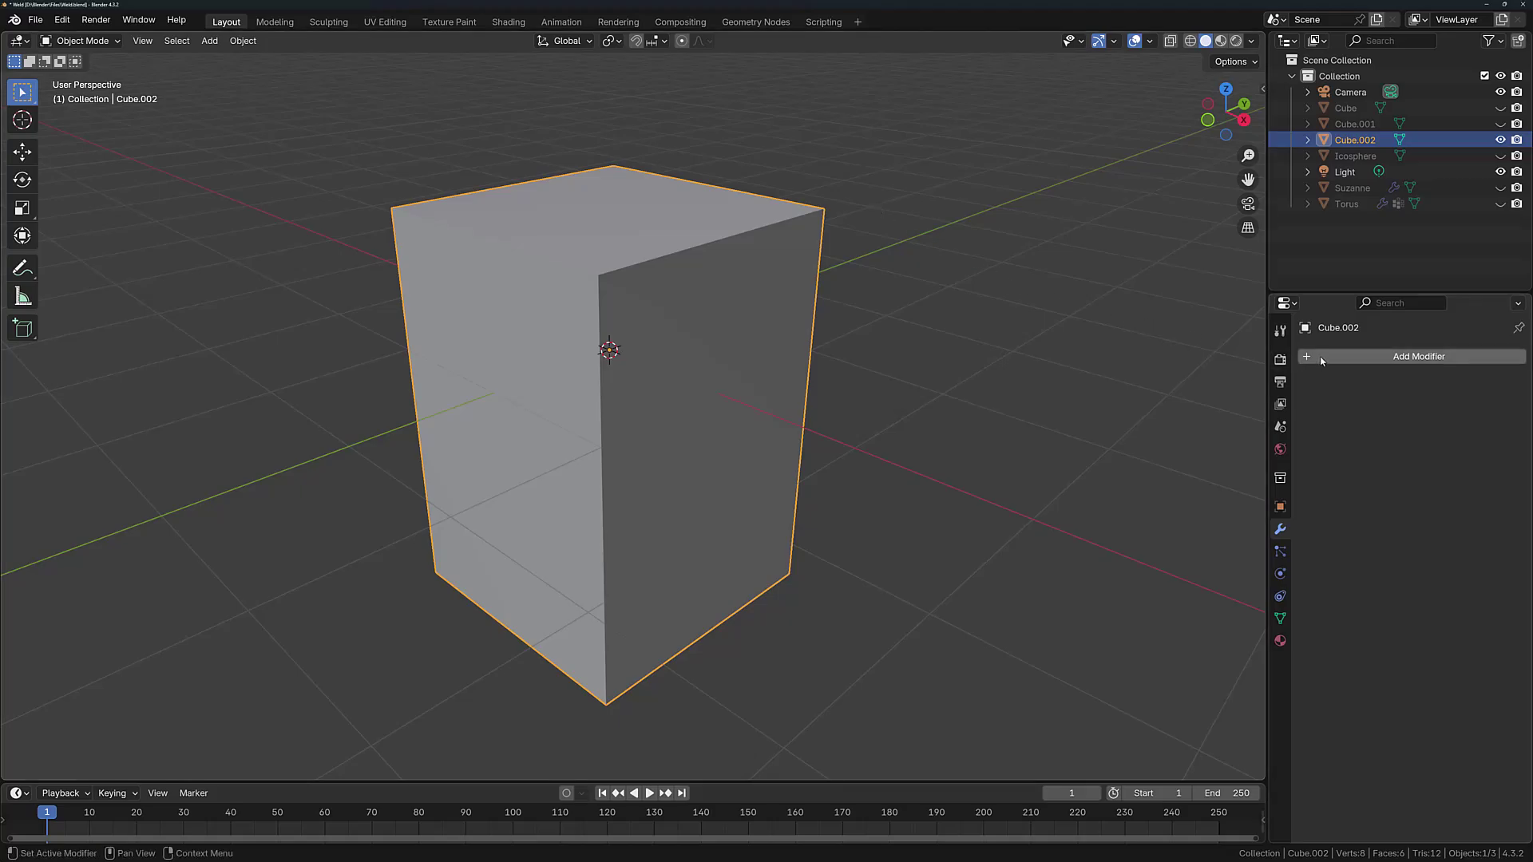
# Step: Add a Bevel modifier to Cube.002 with 4 segments and a 1.53 m amount
pyautogui.moveTo(852, 362); pyautogui.dragTo(777, 298, button='middle')
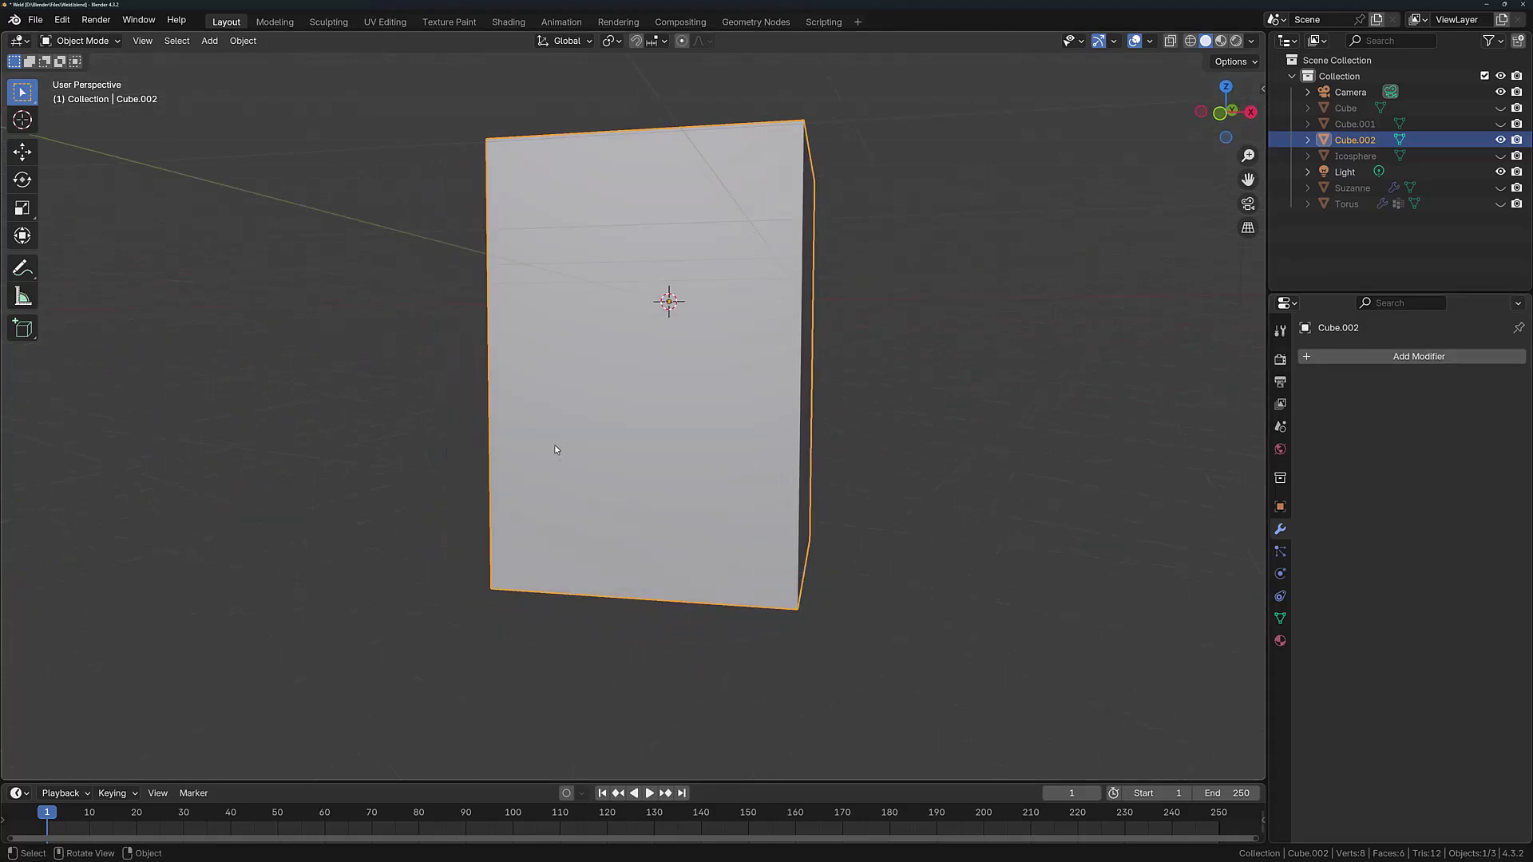
pyautogui.moveTo(872, 429); pyautogui.dragTo(882, 455, button='middle')
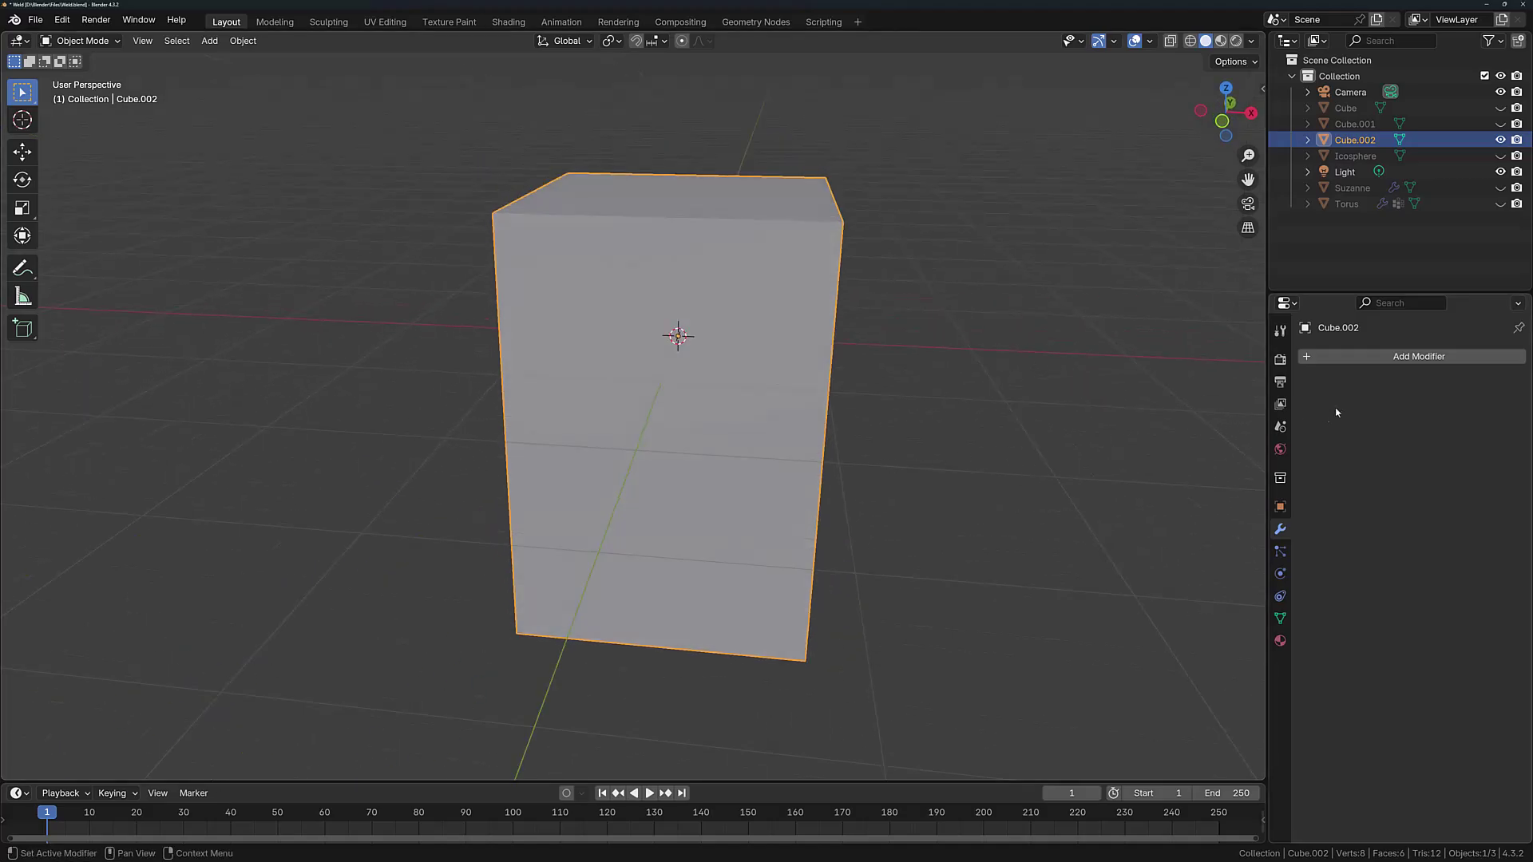
pyautogui.click(1349, 357)
pyautogui.moveTo(1349, 367)
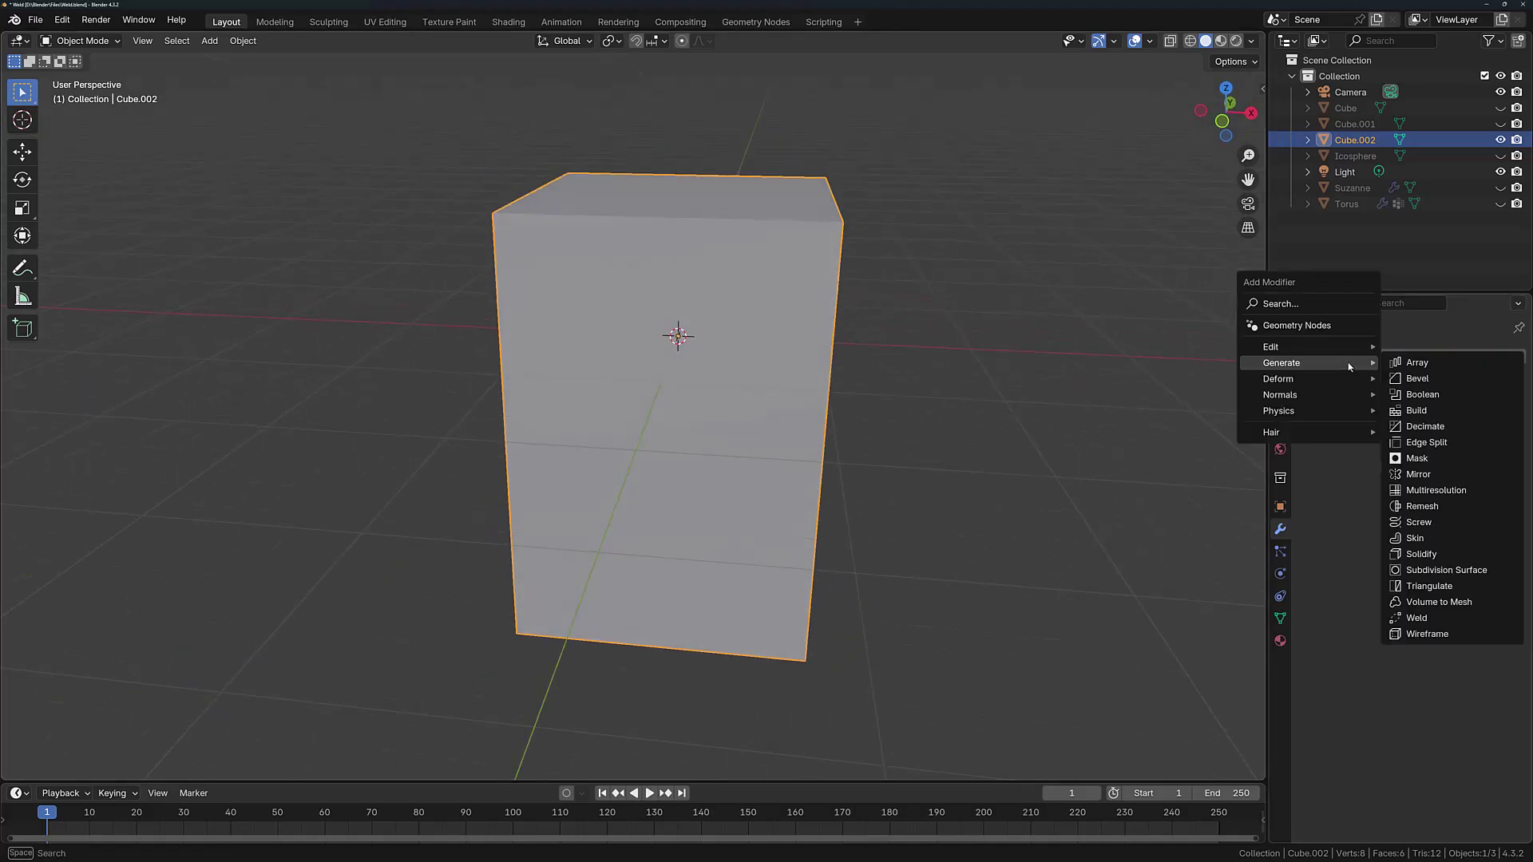
pyautogui.click(1429, 379)
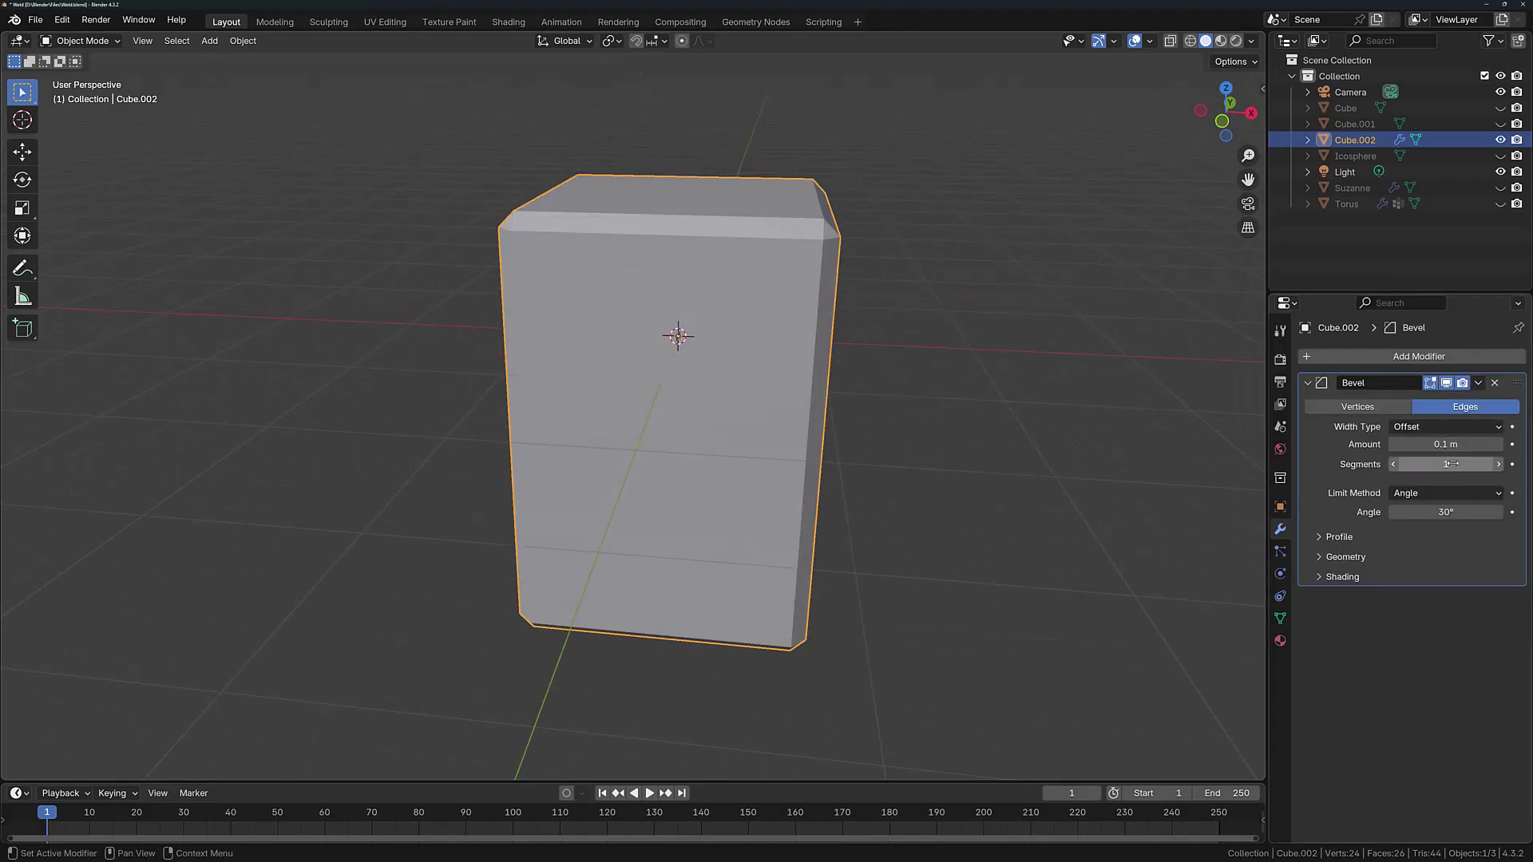
pyautogui.moveTo(1430, 464); pyautogui.dragTo(1517, 443)
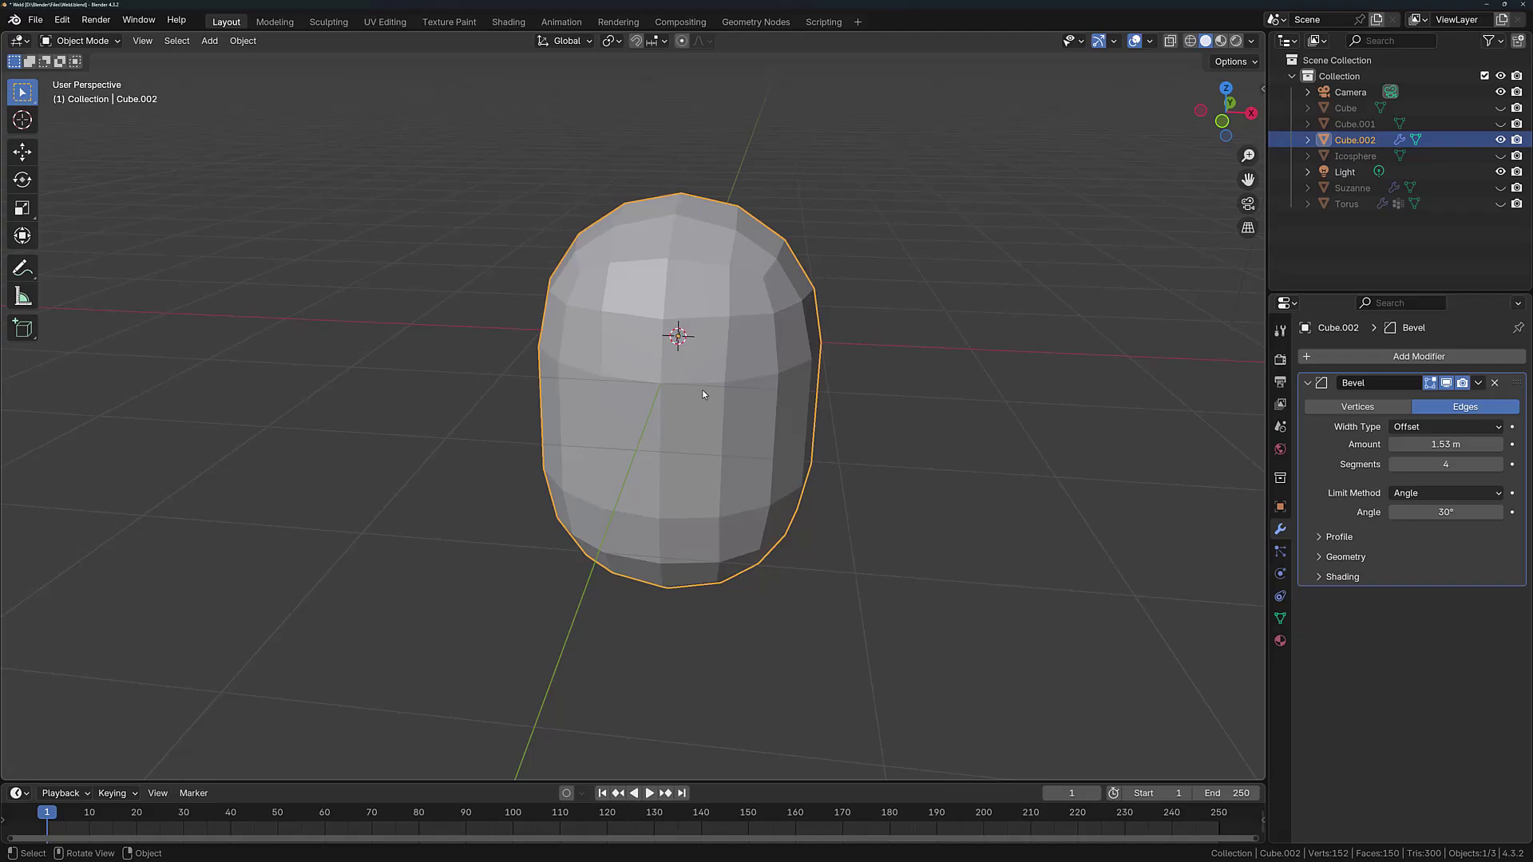
pyautogui.moveTo(713, 397); pyautogui.dragTo(695, 363, button='middle')
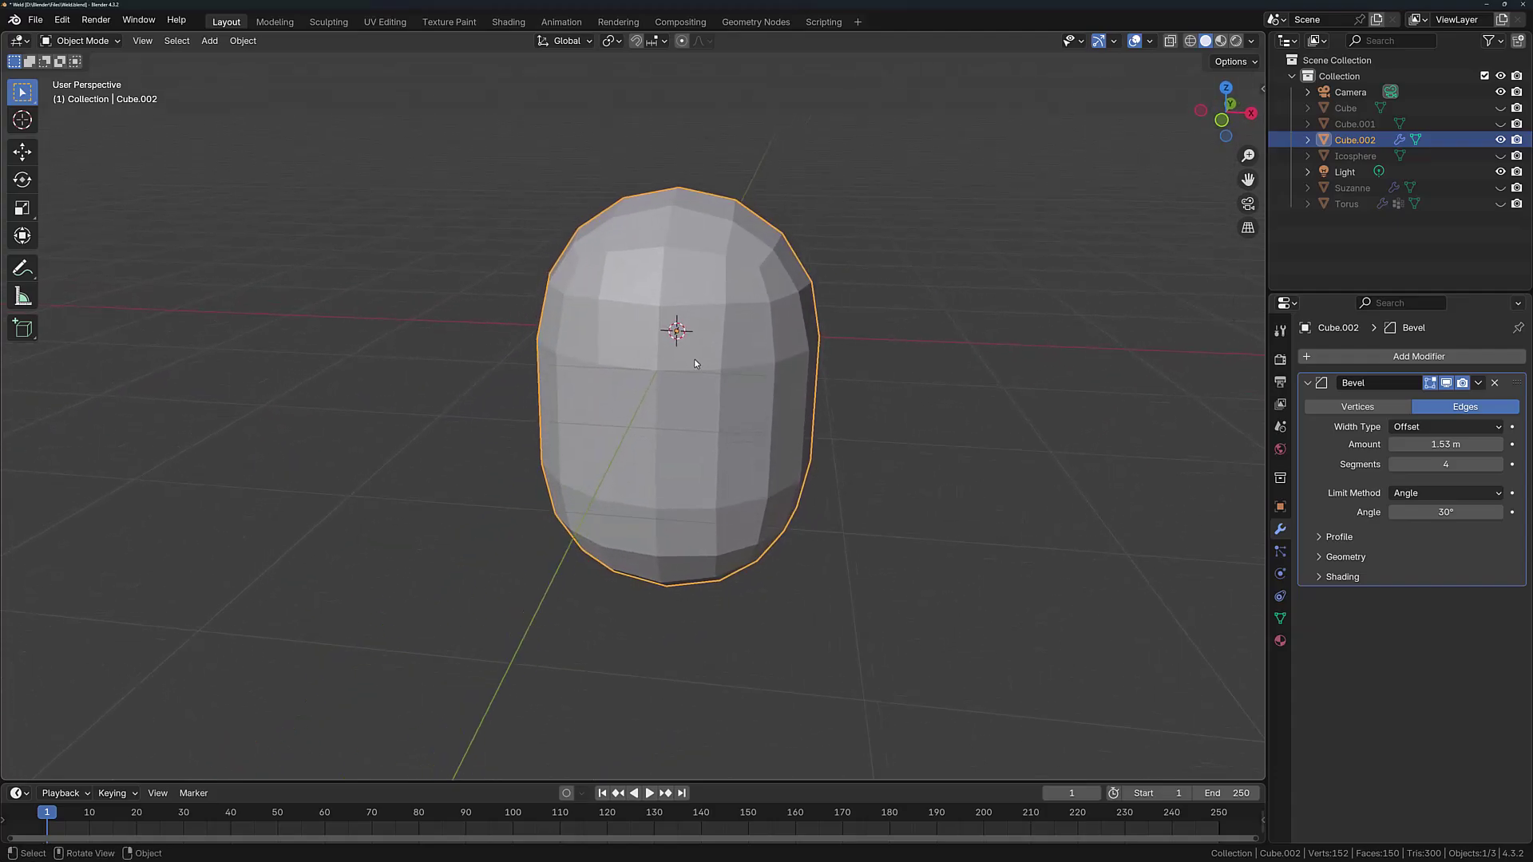
# Step: Show the bevel's Geometry settings, raise the amount and turn Clamp Overlap off to compare
pyautogui.click(1330, 541)
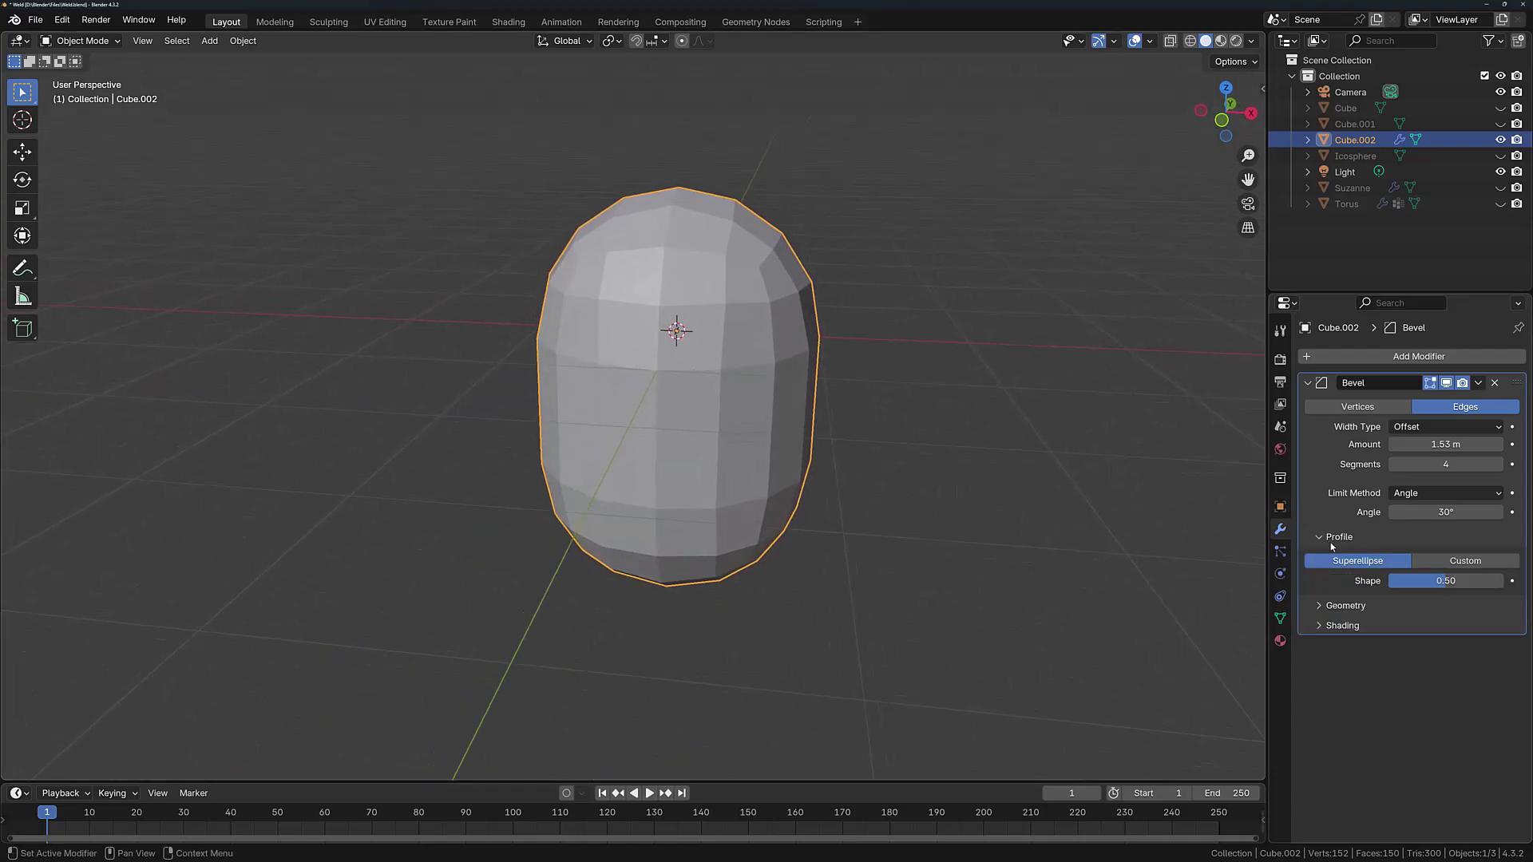
pyautogui.click(1331, 541)
pyautogui.click(1333, 559)
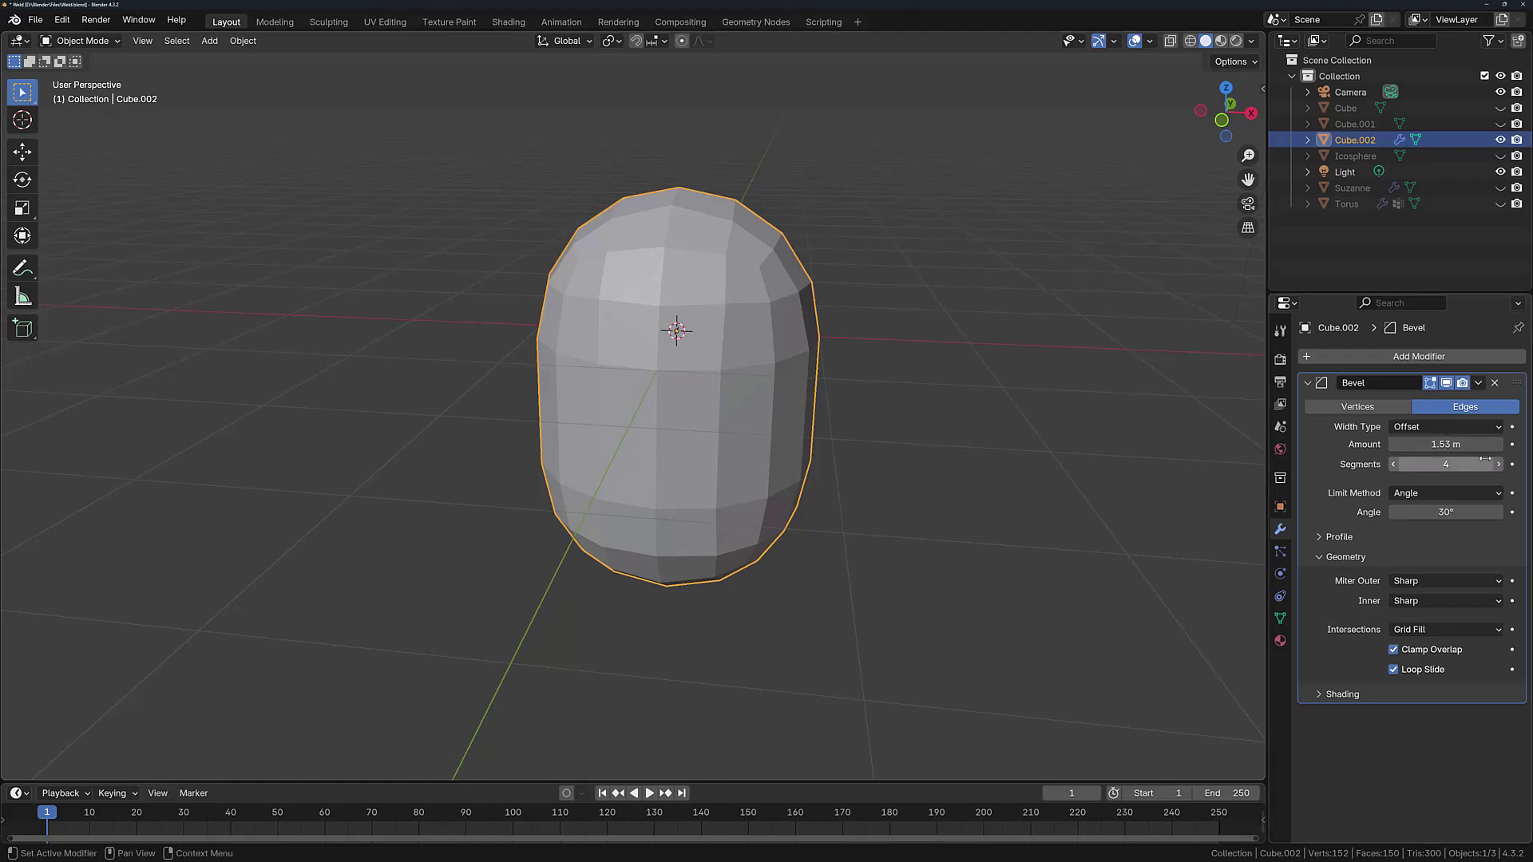
pyautogui.moveTo(1446, 444)
pyautogui.mouseDown()
pyautogui.moveTo(1485, 444)
pyautogui.moveTo(1422, 444)
pyautogui.moveTo(1450, 444)
pyautogui.mouseUp()
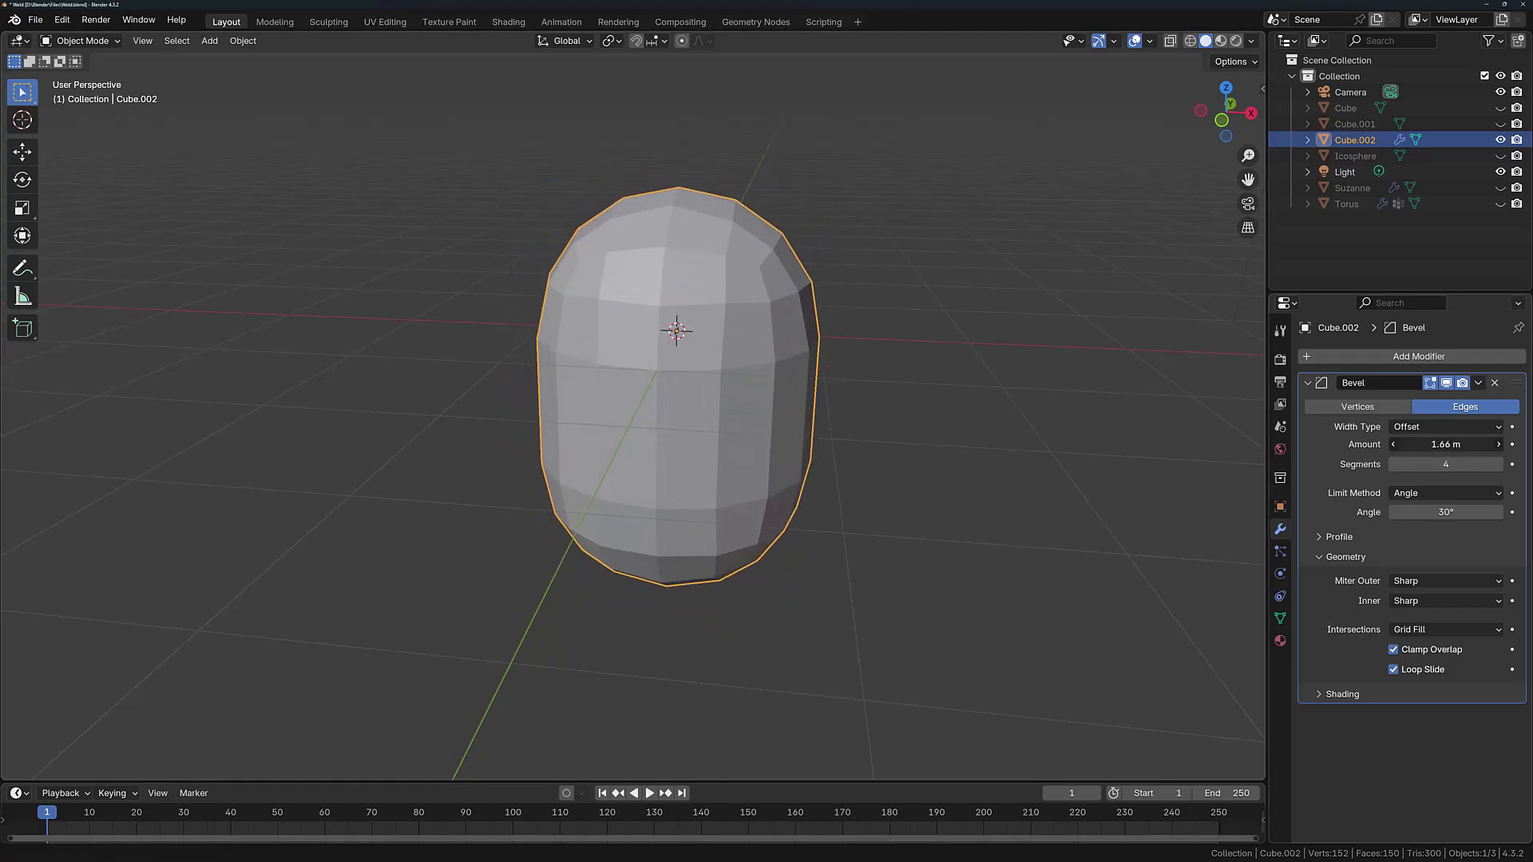
pyautogui.click(1426, 654)
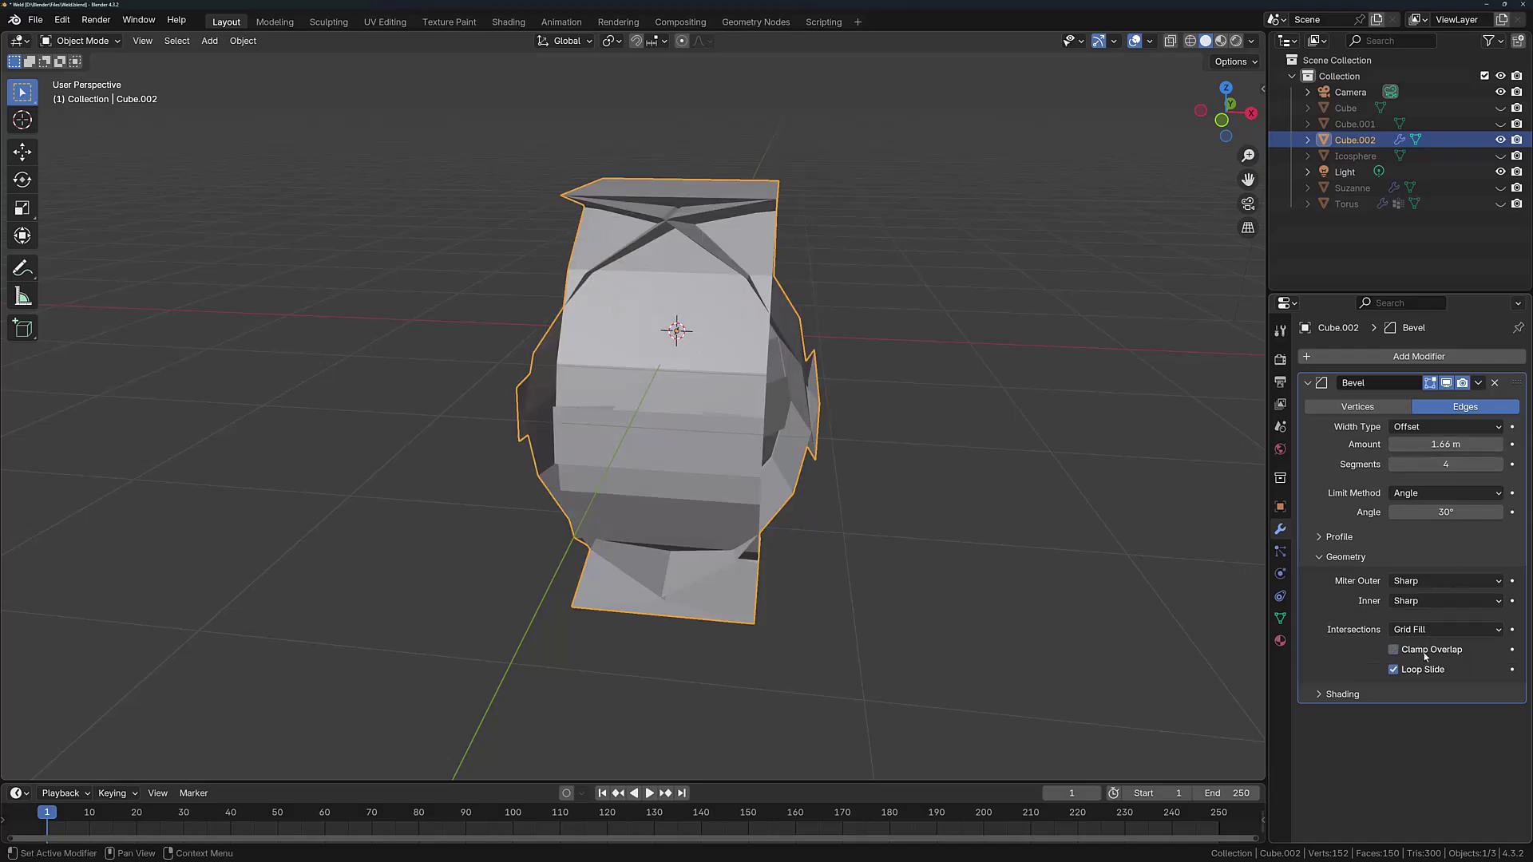
pyautogui.moveTo(821, 360); pyautogui.dragTo(773, 314, button='middle')
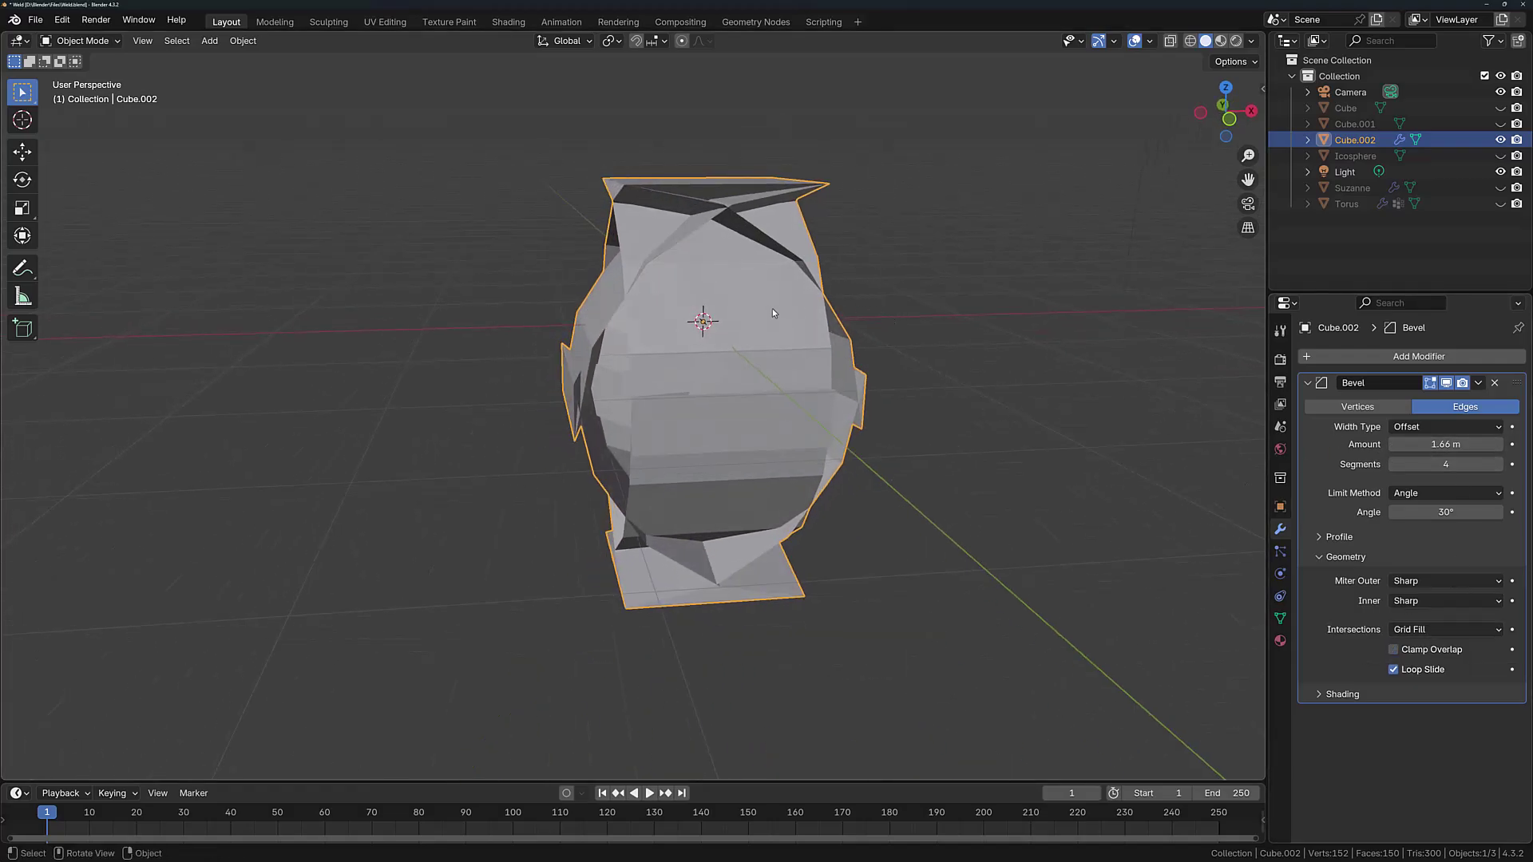
pyautogui.moveTo(668, 252); pyautogui.dragTo(1024, 311, button='middle')
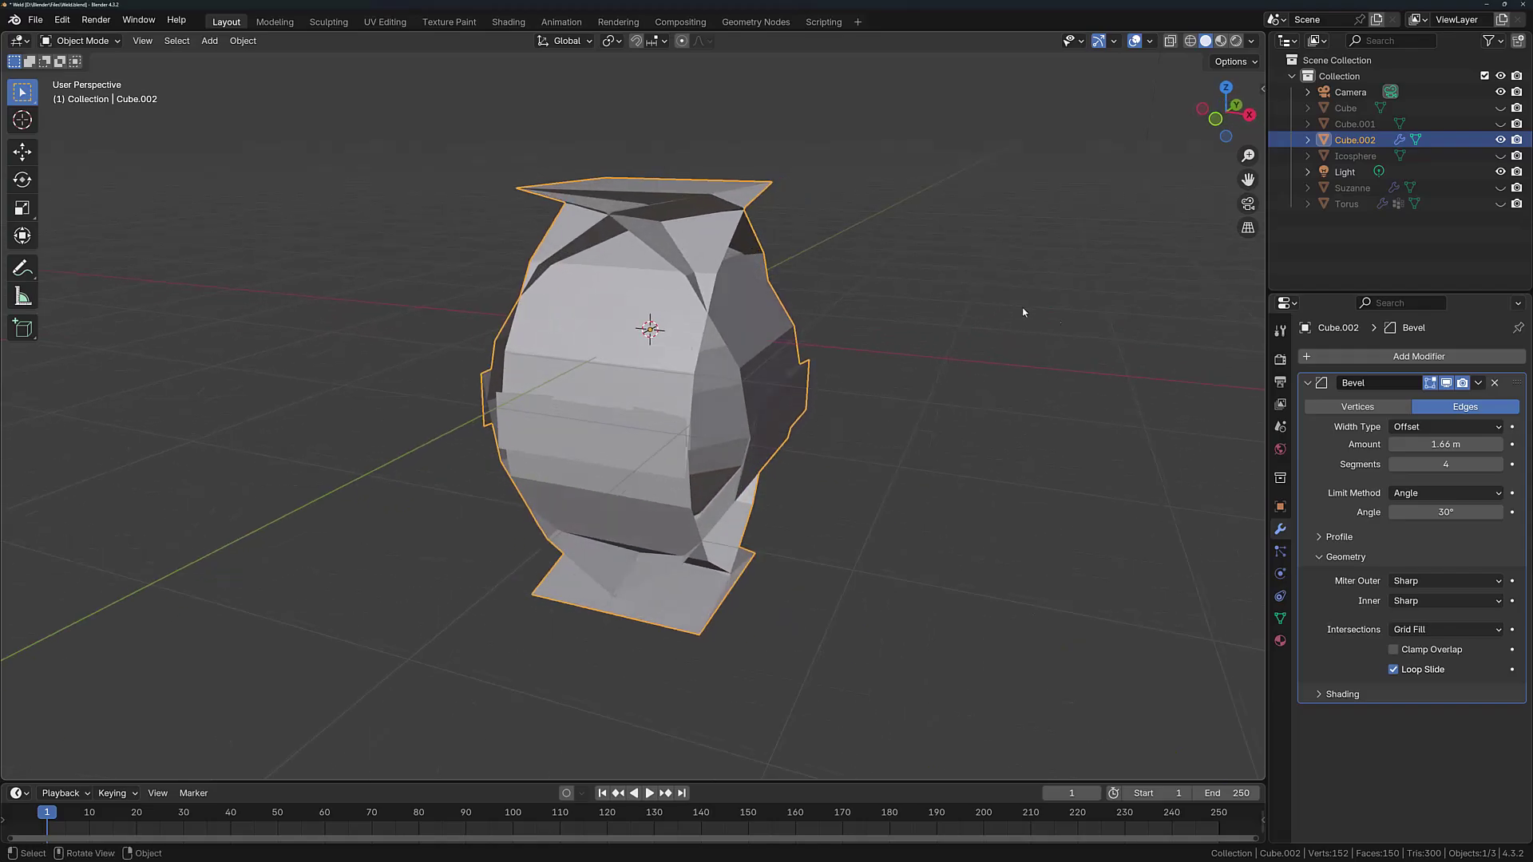
# Step: Enable Clamp Overlap and set the bevel amount to about 1.32 m
pyautogui.moveTo(1445, 444); pyautogui.dragTo(1362, 444)
pyautogui.click(1421, 650)
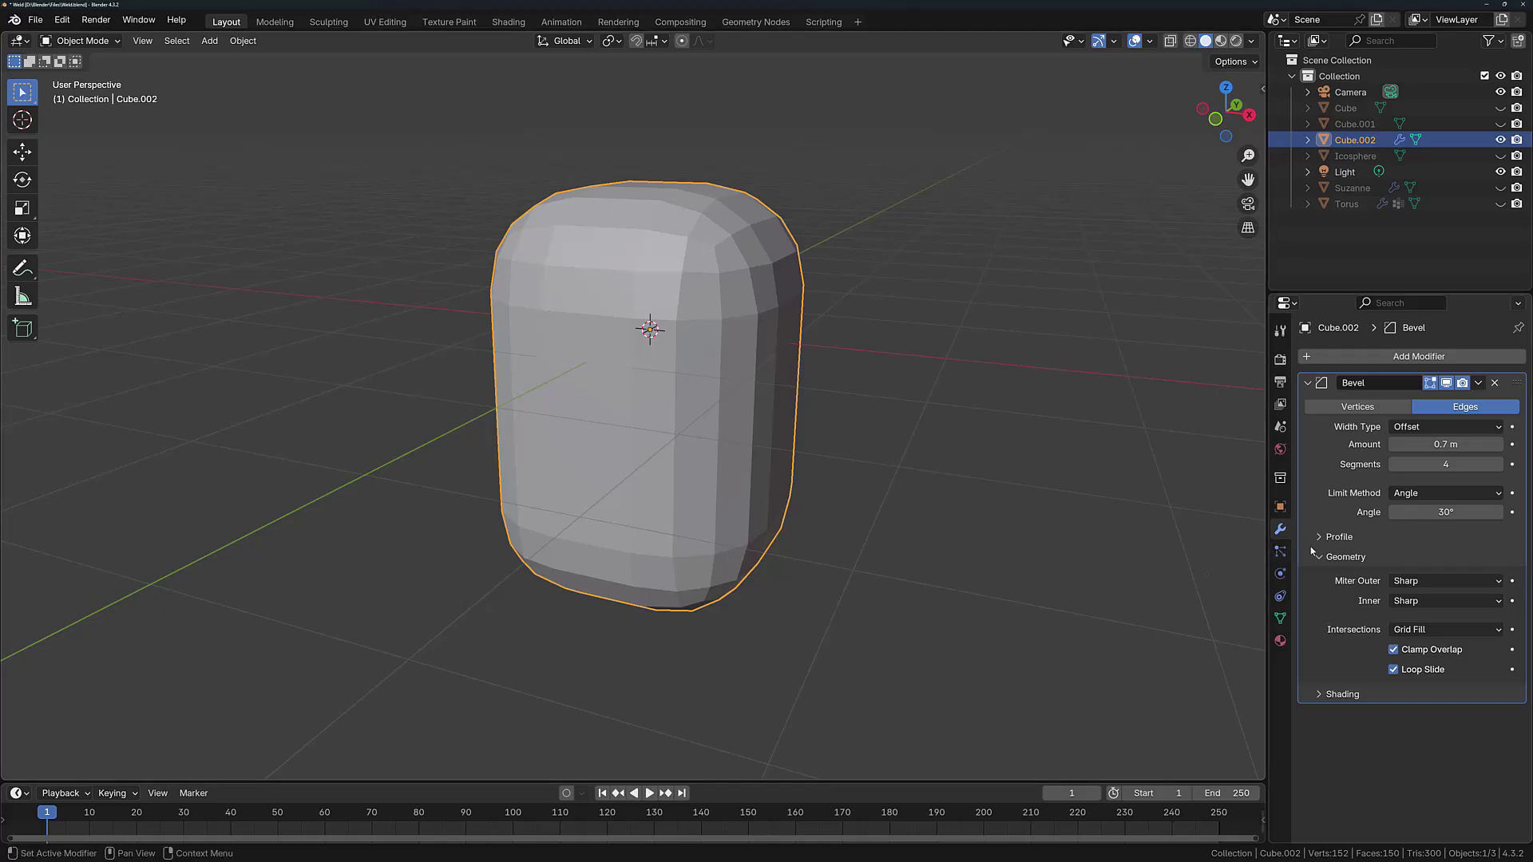
pyautogui.moveTo(1428, 444); pyautogui.dragTo(1469, 444)
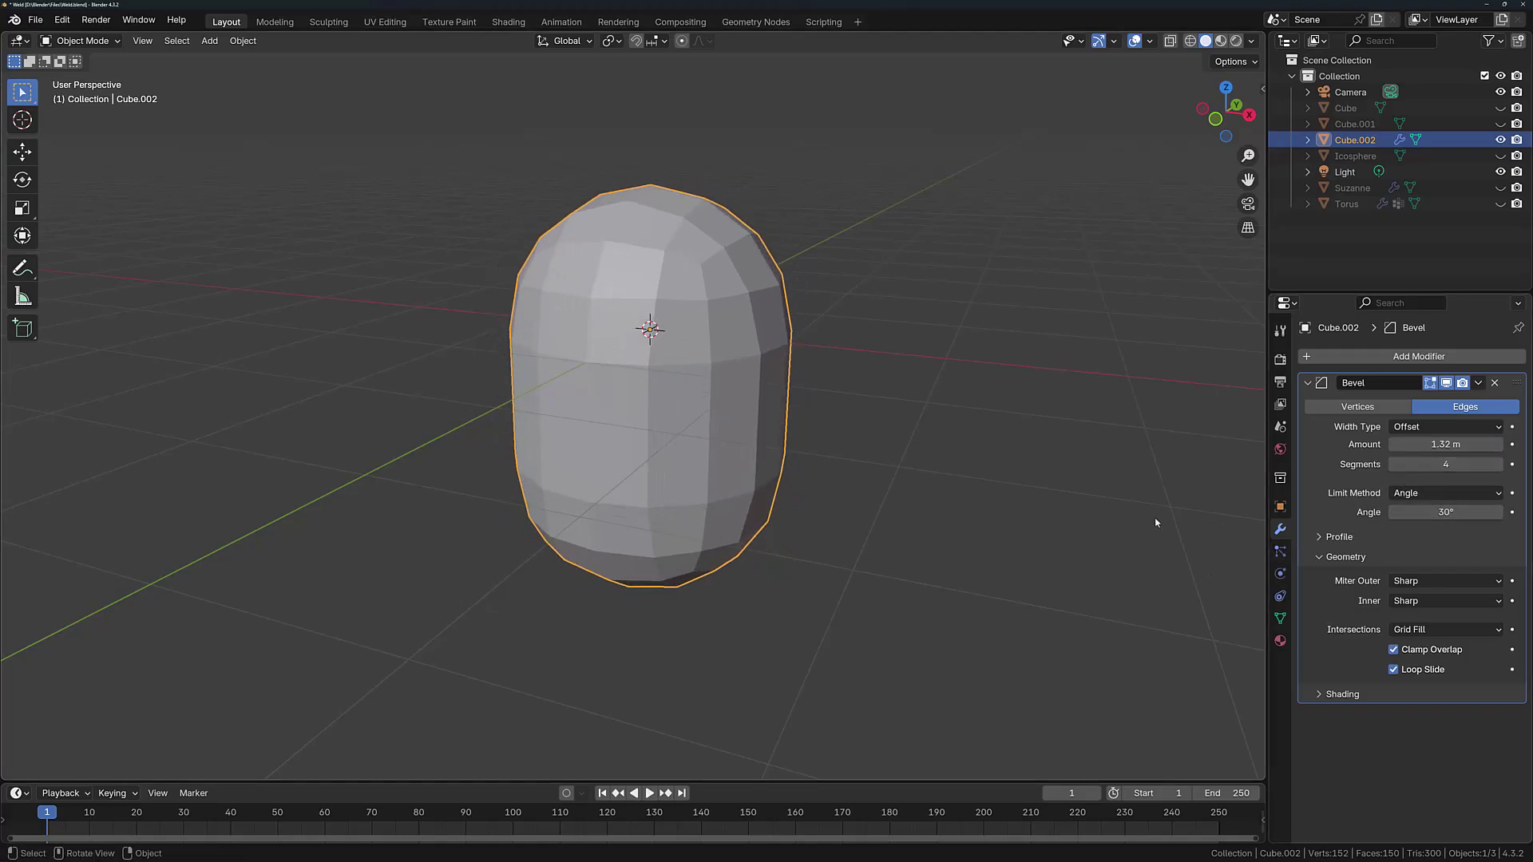
# Step: Apply the Bevel modifier permanently to Cube.002's mesh
pyautogui.scroll(2, 799, 364)
pyautogui.moveTo(814, 351); pyautogui.dragTo(843, 338, button='middle')
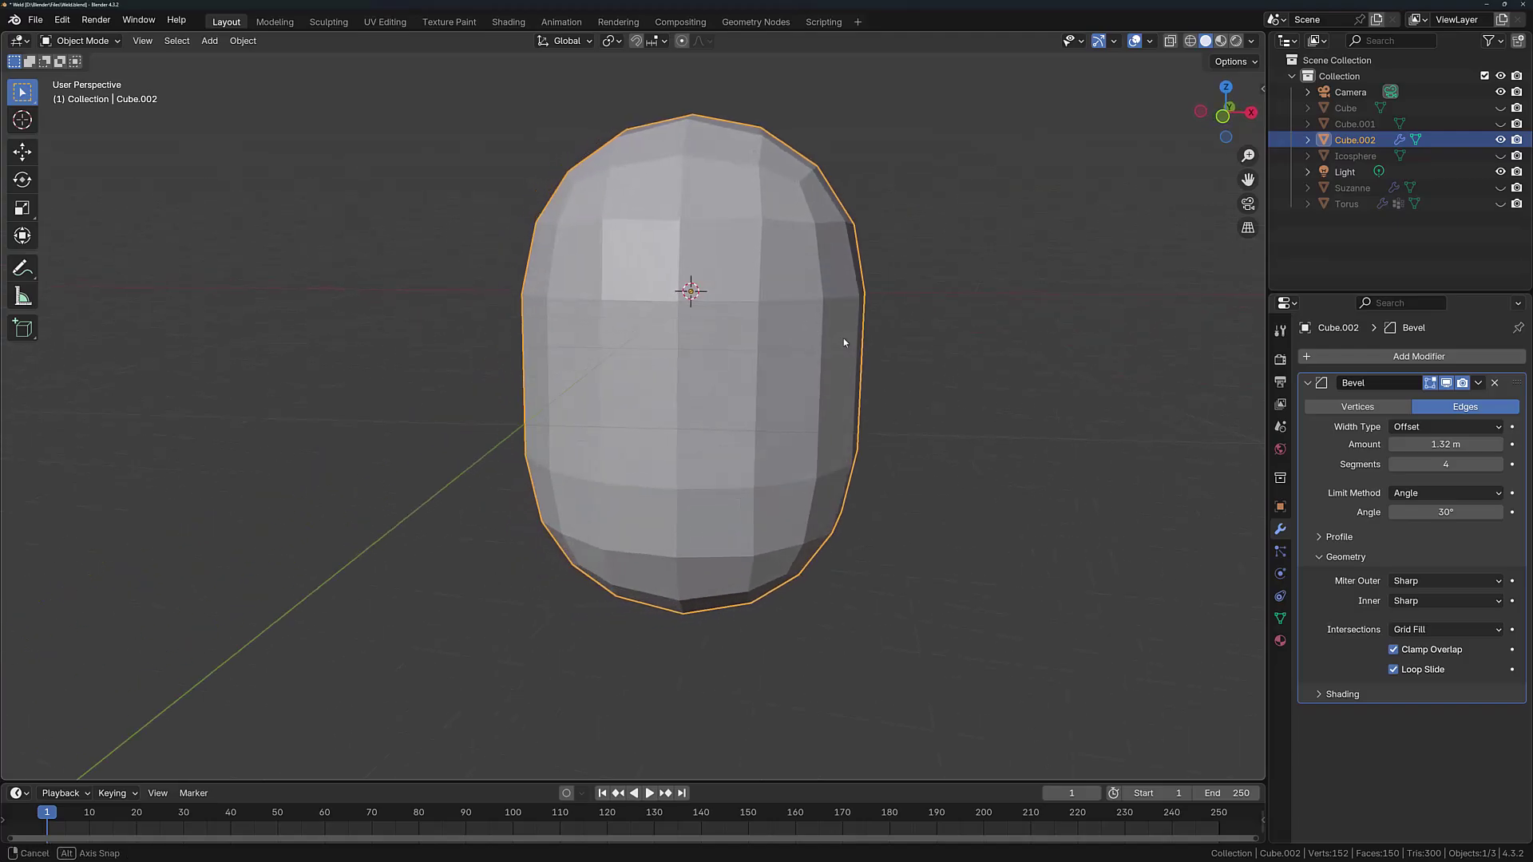
pyautogui.click(1478, 384)
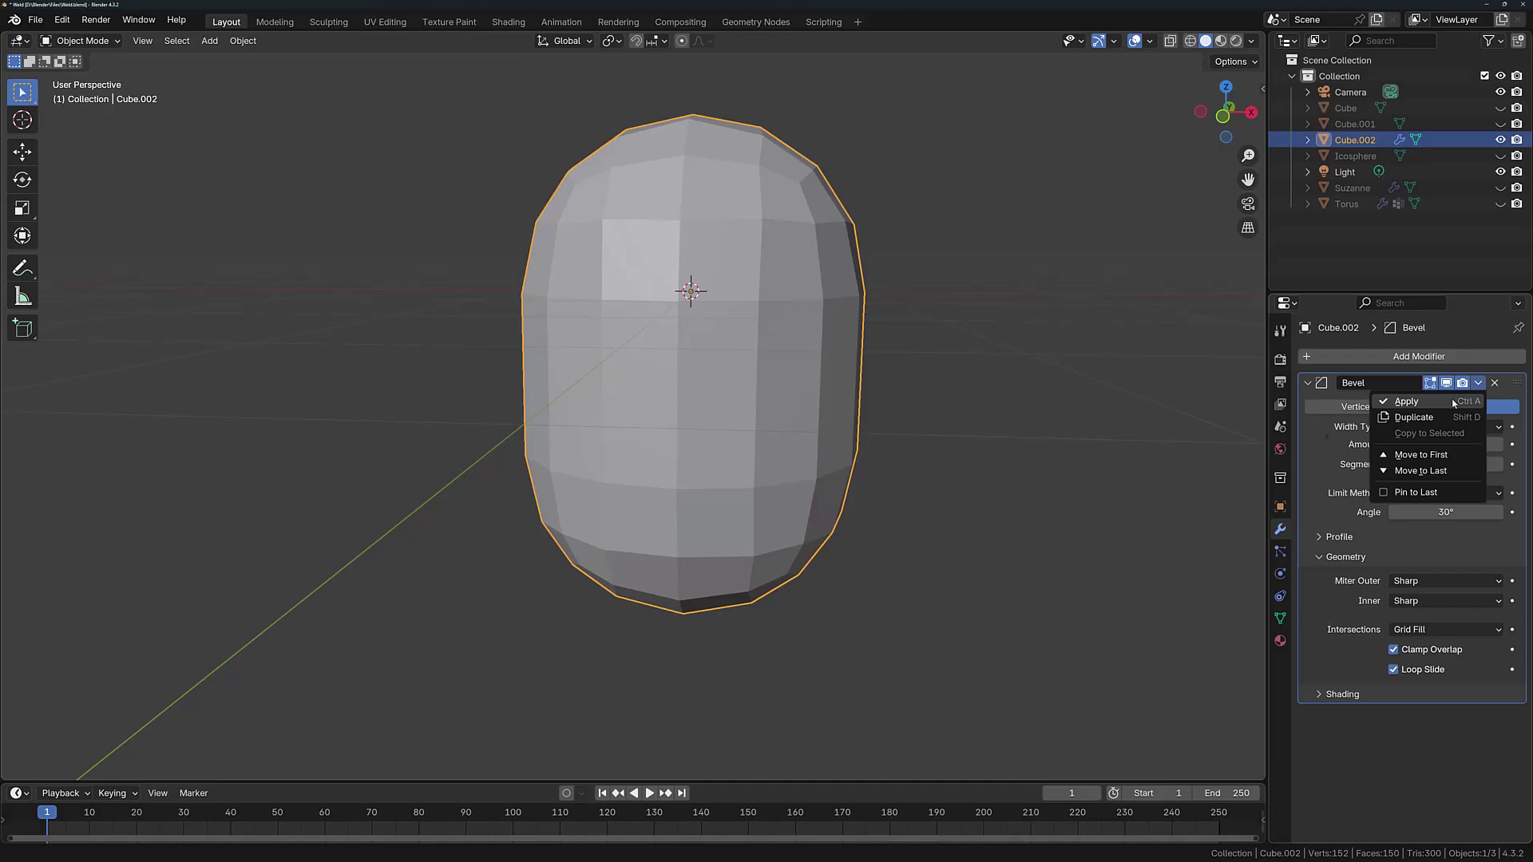
pyautogui.click(1453, 403)
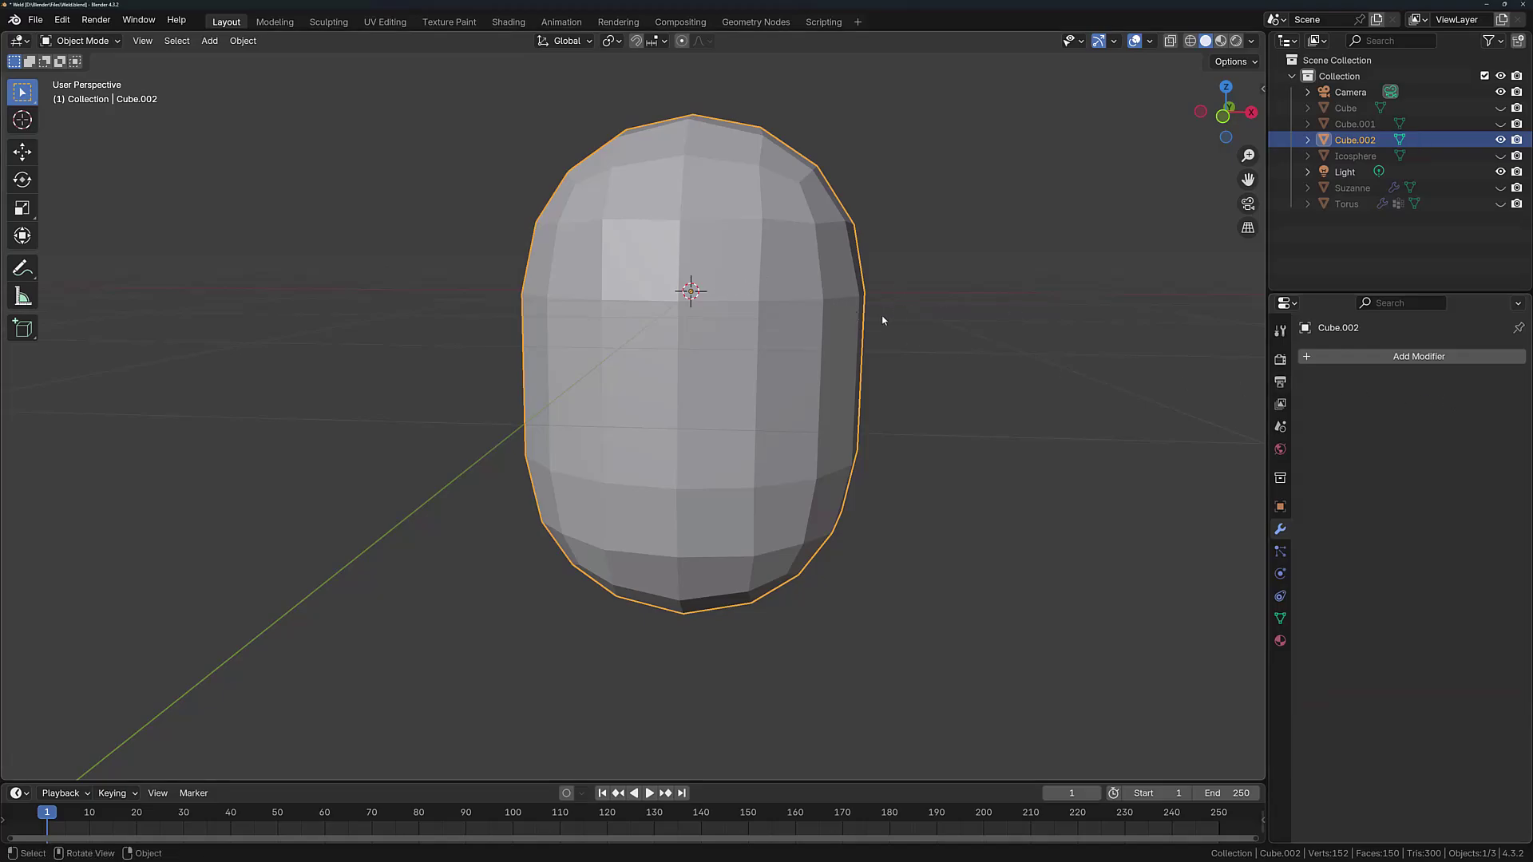
# Step: In vertex-select Edit Mode, test-move a bevel seam vertex to reveal overlapping vertices, then cancel
pyautogui.press('Tab')
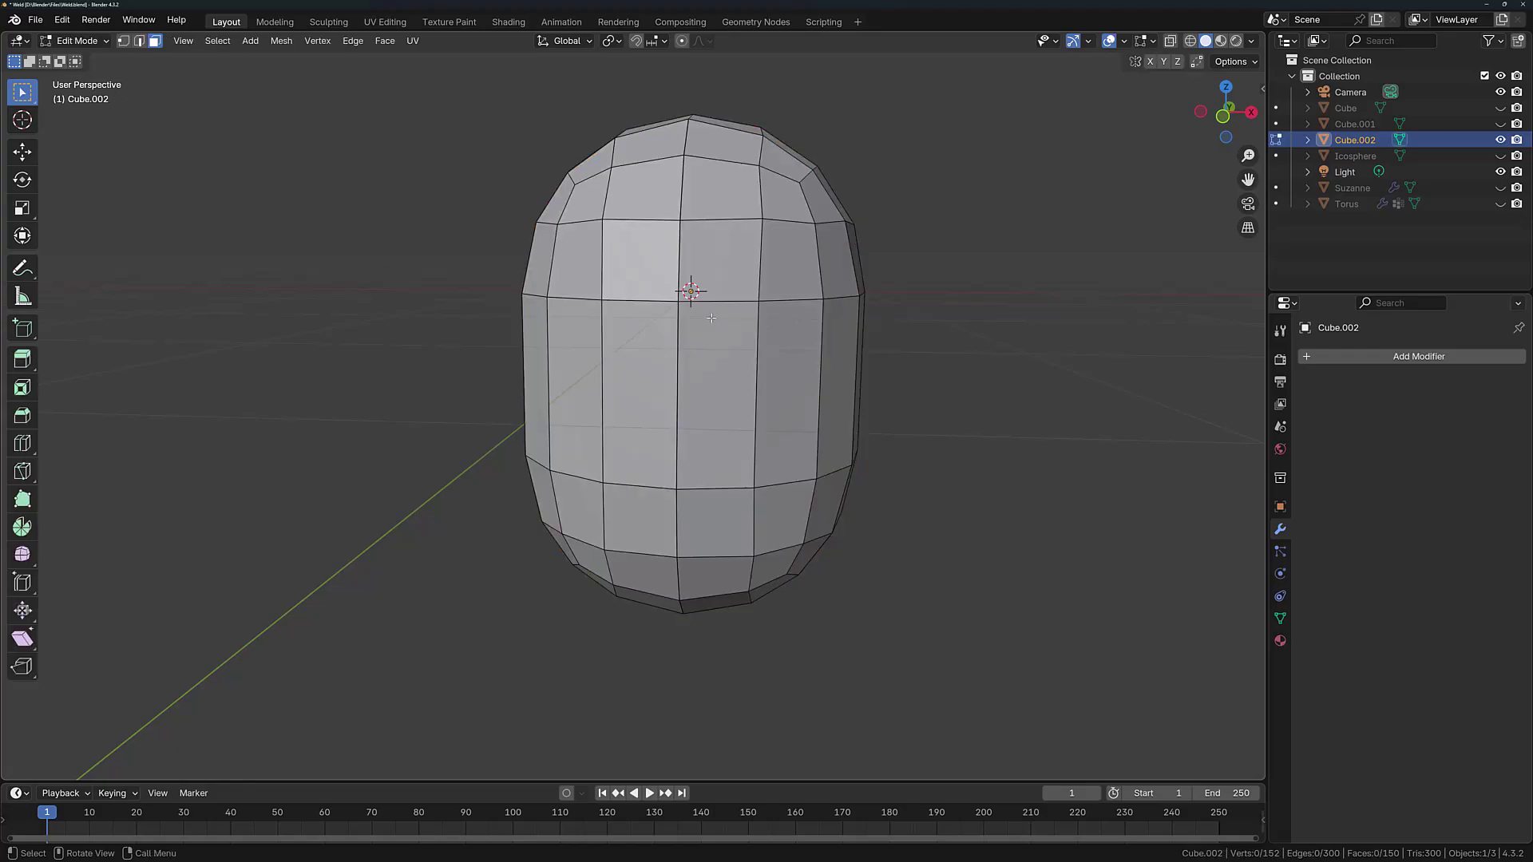
pyautogui.click(126, 44)
pyautogui.click(705, 308)
pyautogui.scroll(5, 718, 320)
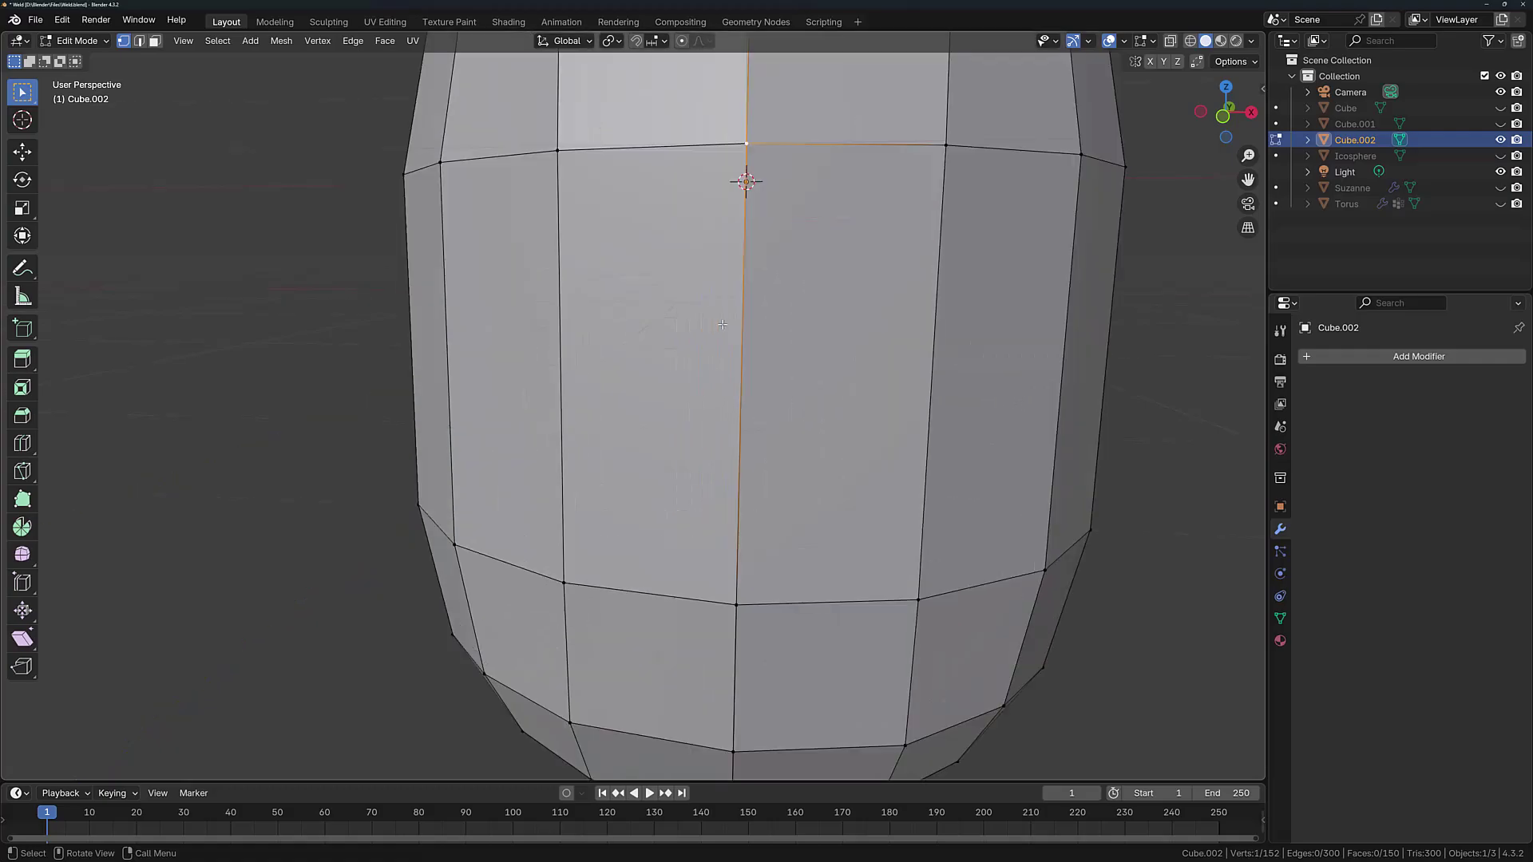
pyautogui.moveTo(769, 277); pyautogui.dragTo(649, 341, button='middle')
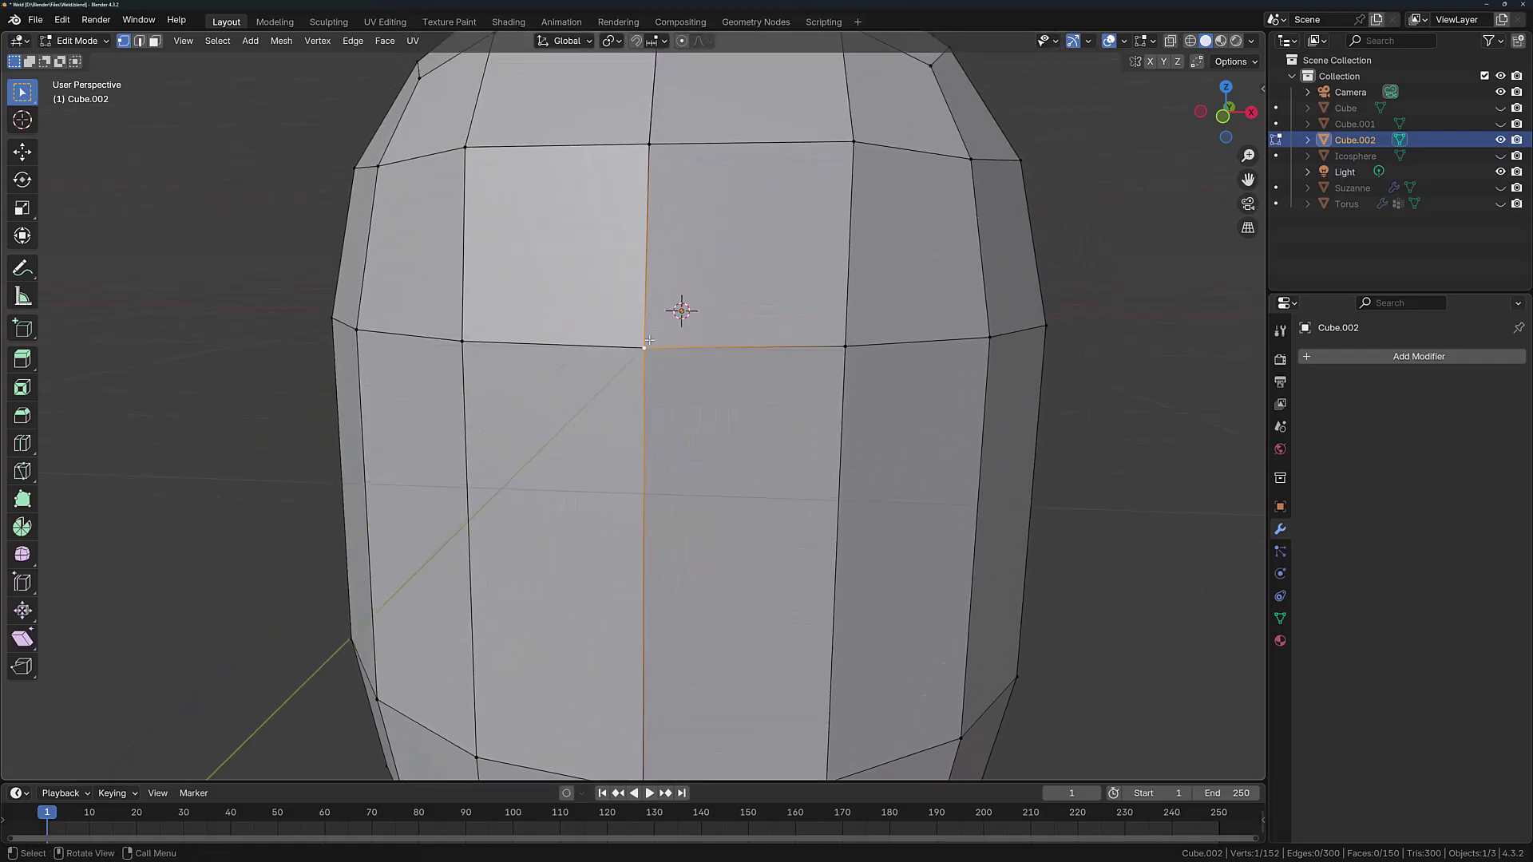
pyautogui.scroll(2, 678, 327)
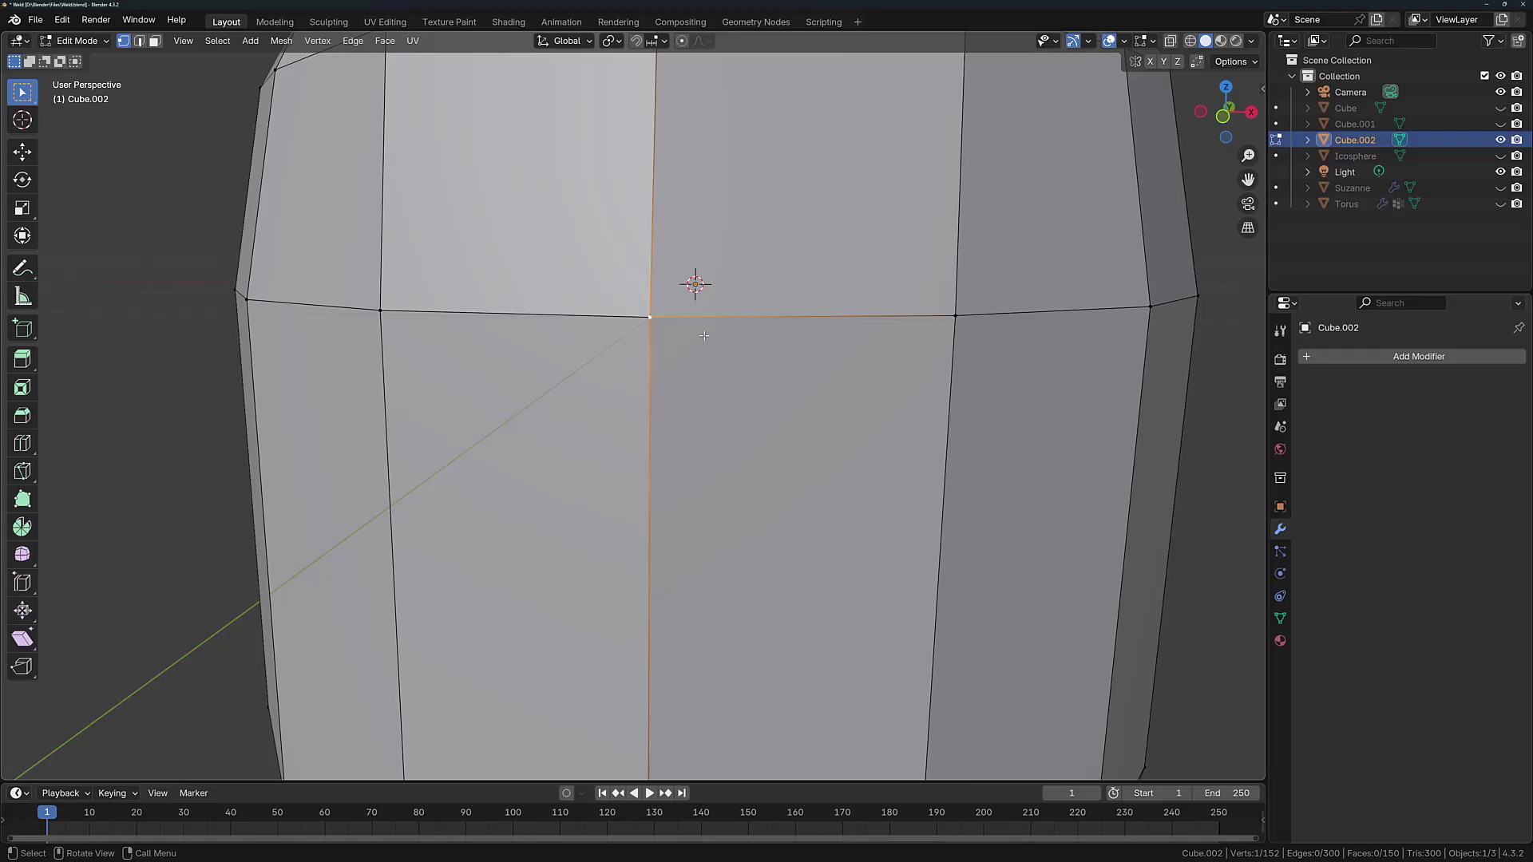
pyautogui.press('g')
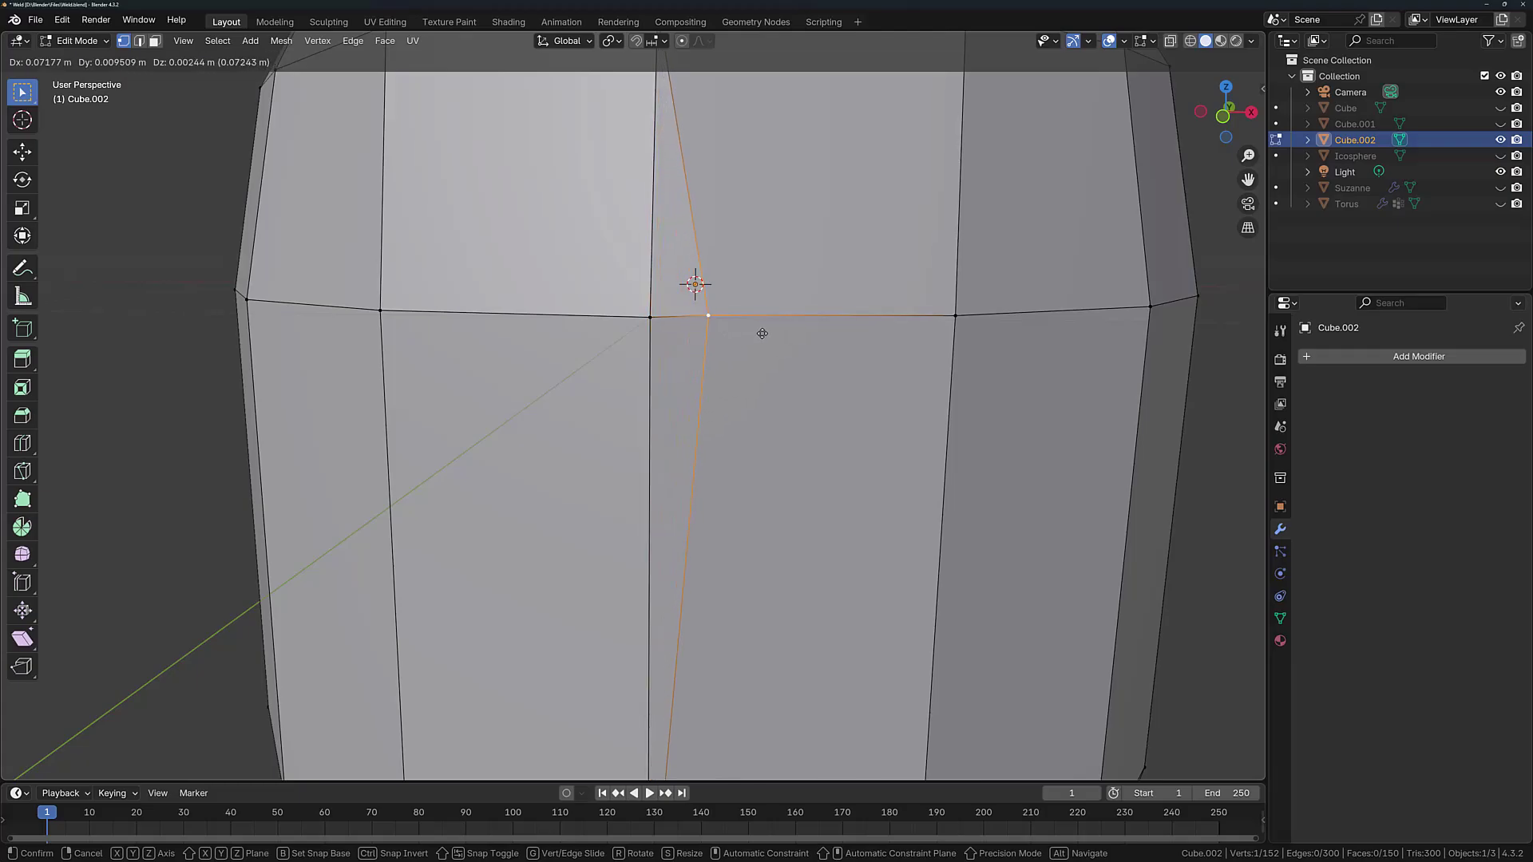
pyautogui.rightClick(763, 333)
pyautogui.scroll(-3, 759, 335)
pyautogui.scroll(-3, 753, 341)
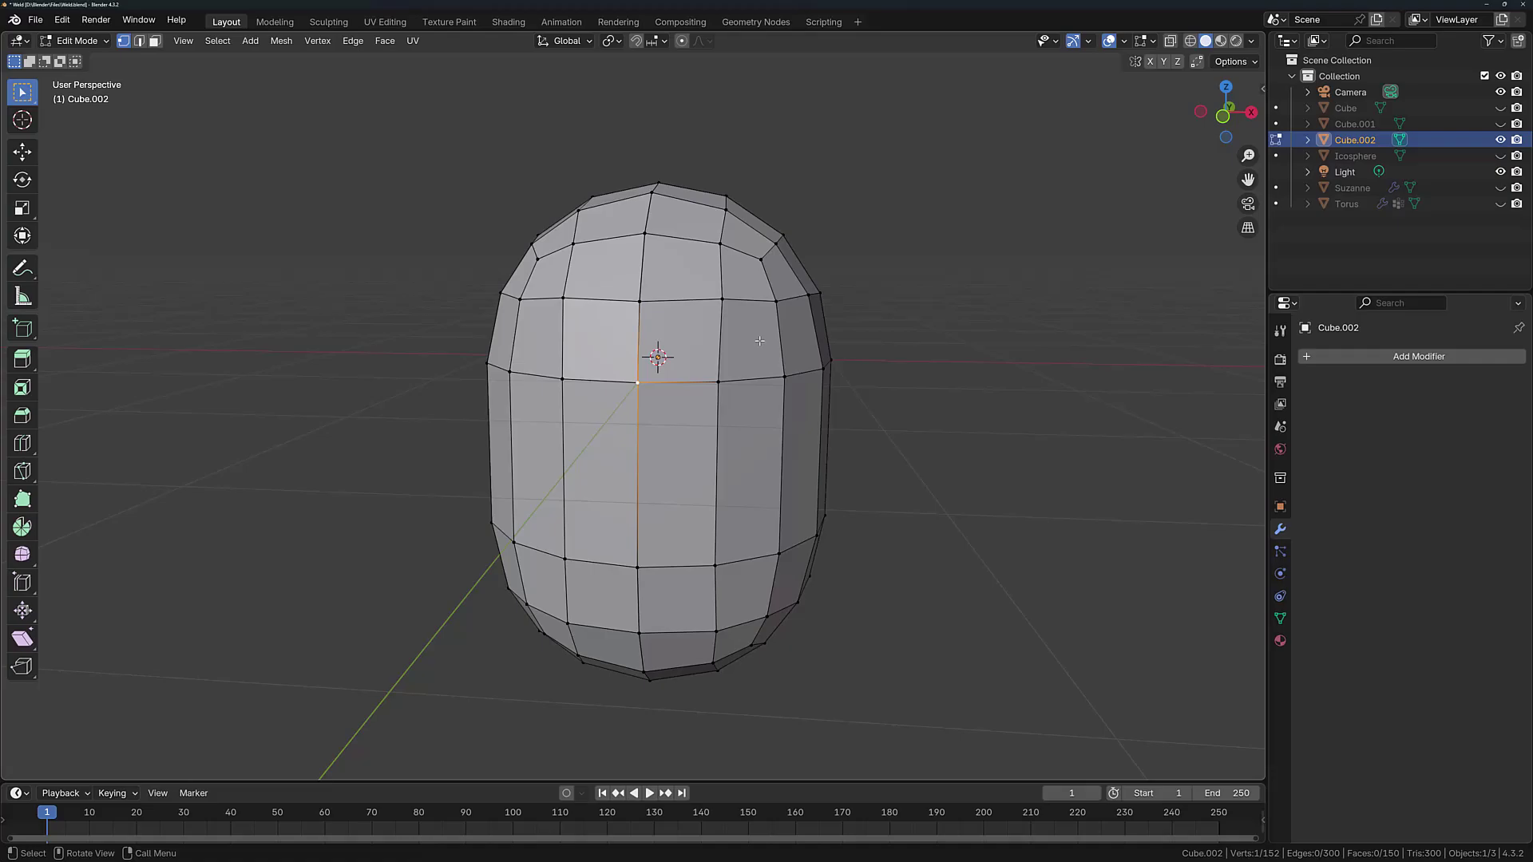
# Step: Undo the bevel apply and add a Weld modifier with a 0.003 m distance
pyautogui.press('Tab')
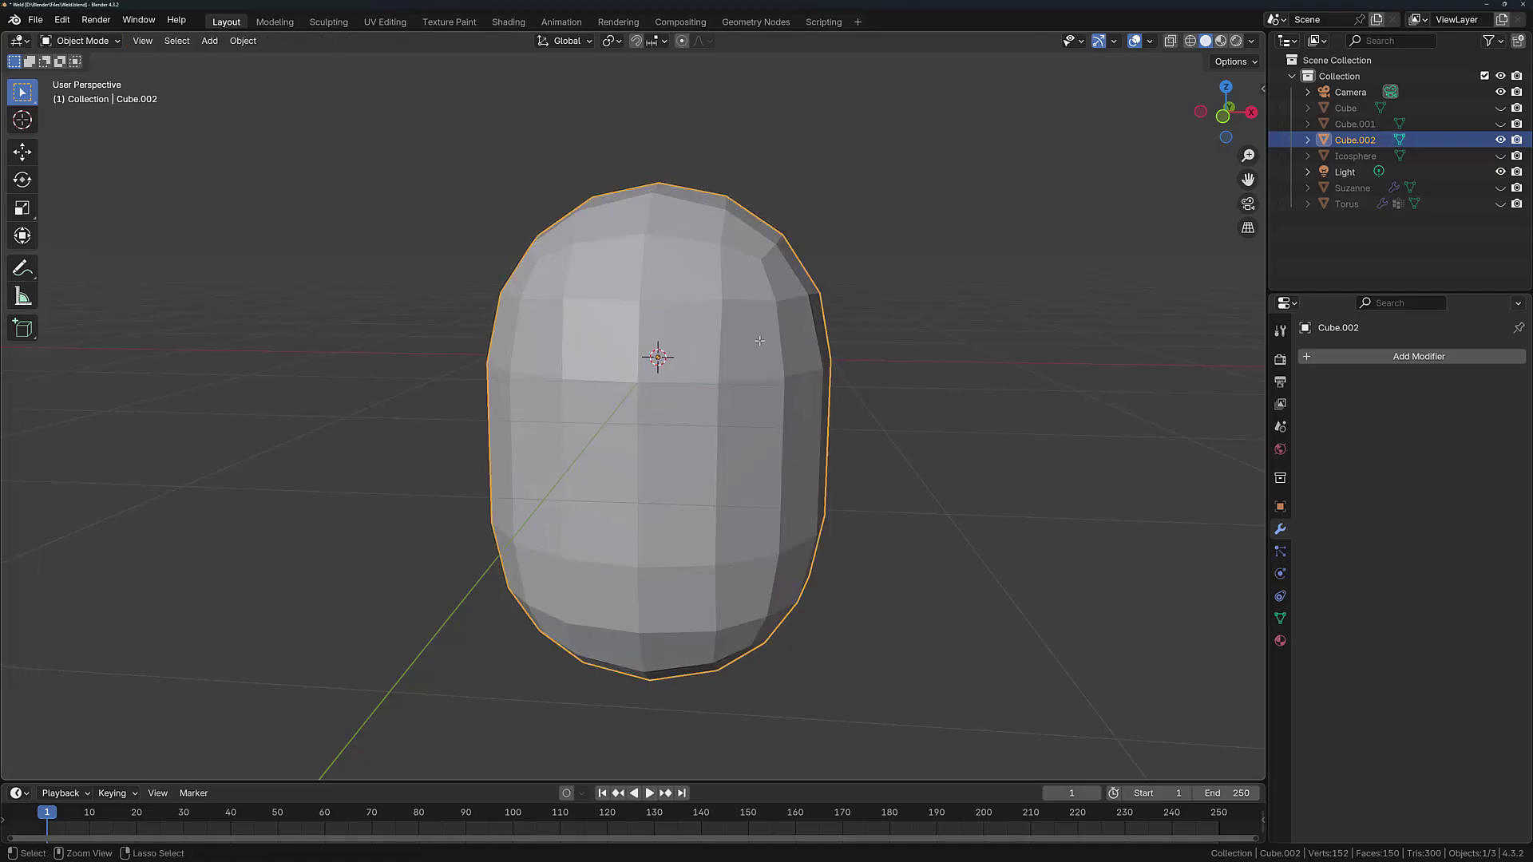
pyautogui.hotkey('ctrl', 'b')
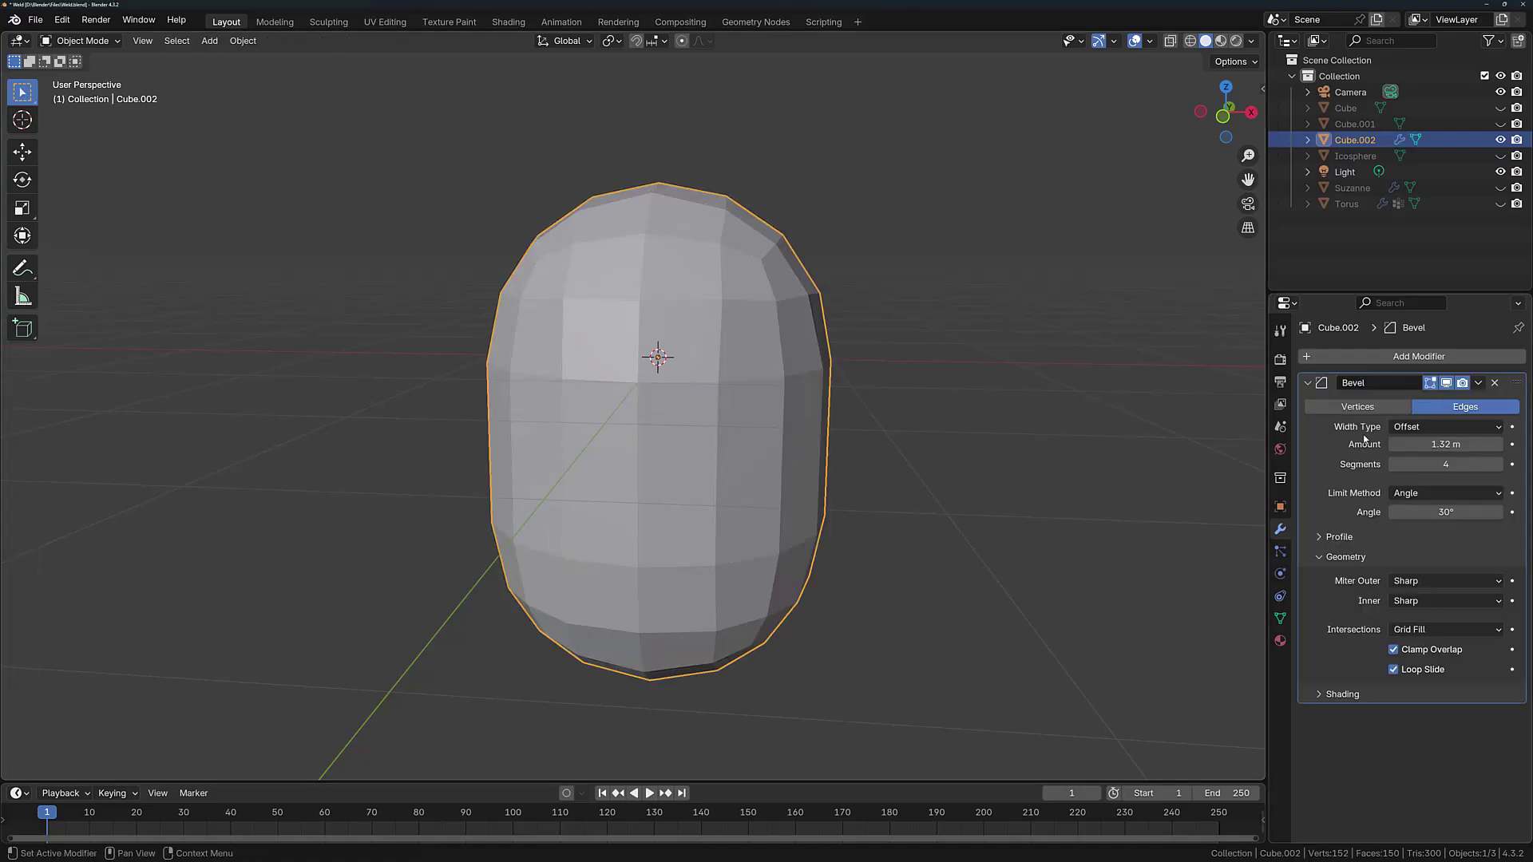
pyautogui.click(1457, 366)
pyautogui.moveTo(1457, 361)
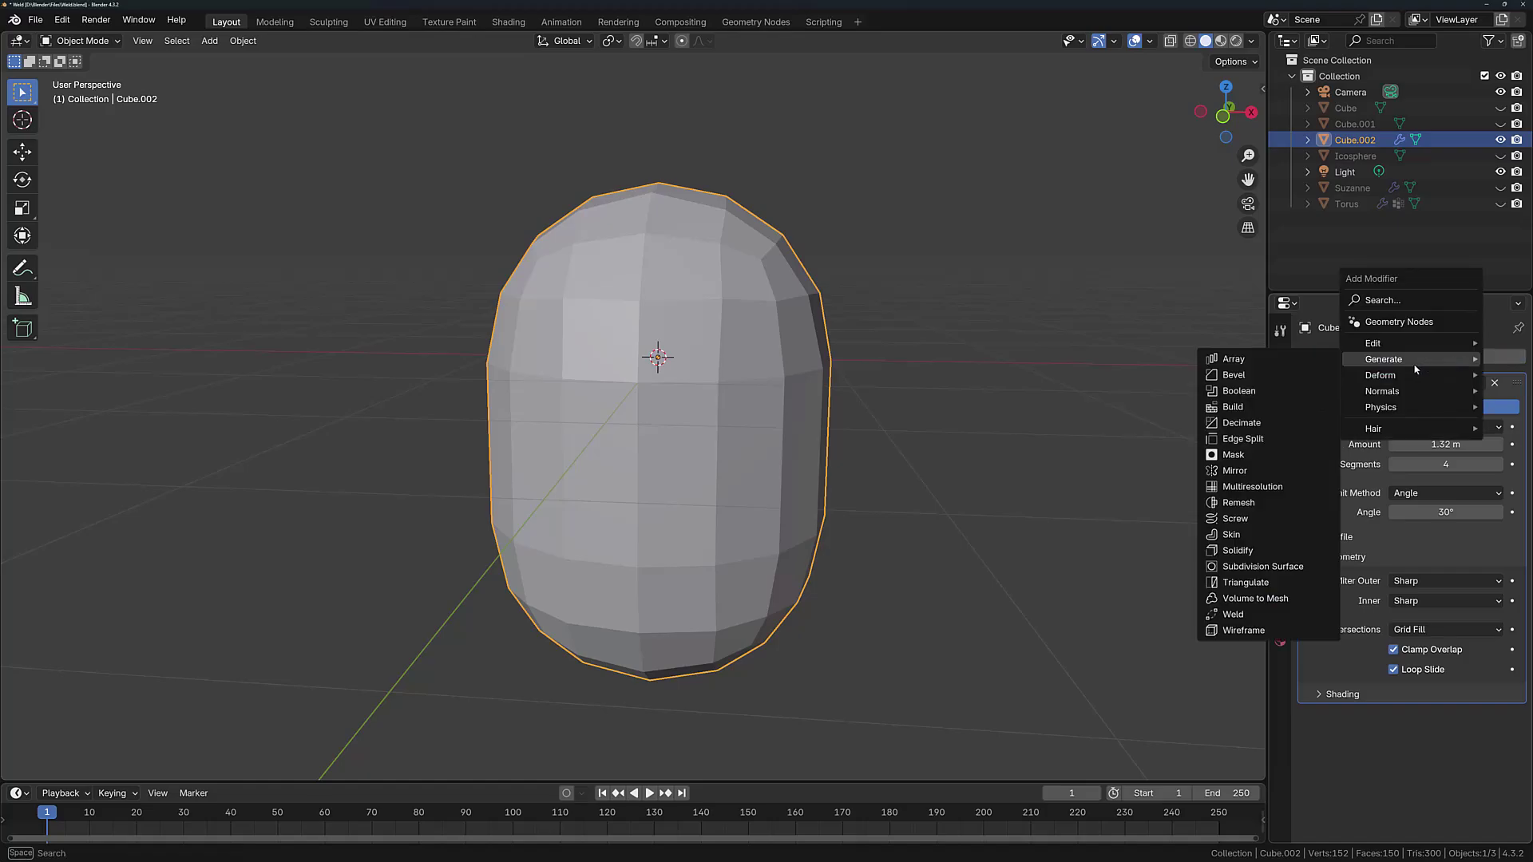
pyautogui.click(1287, 614)
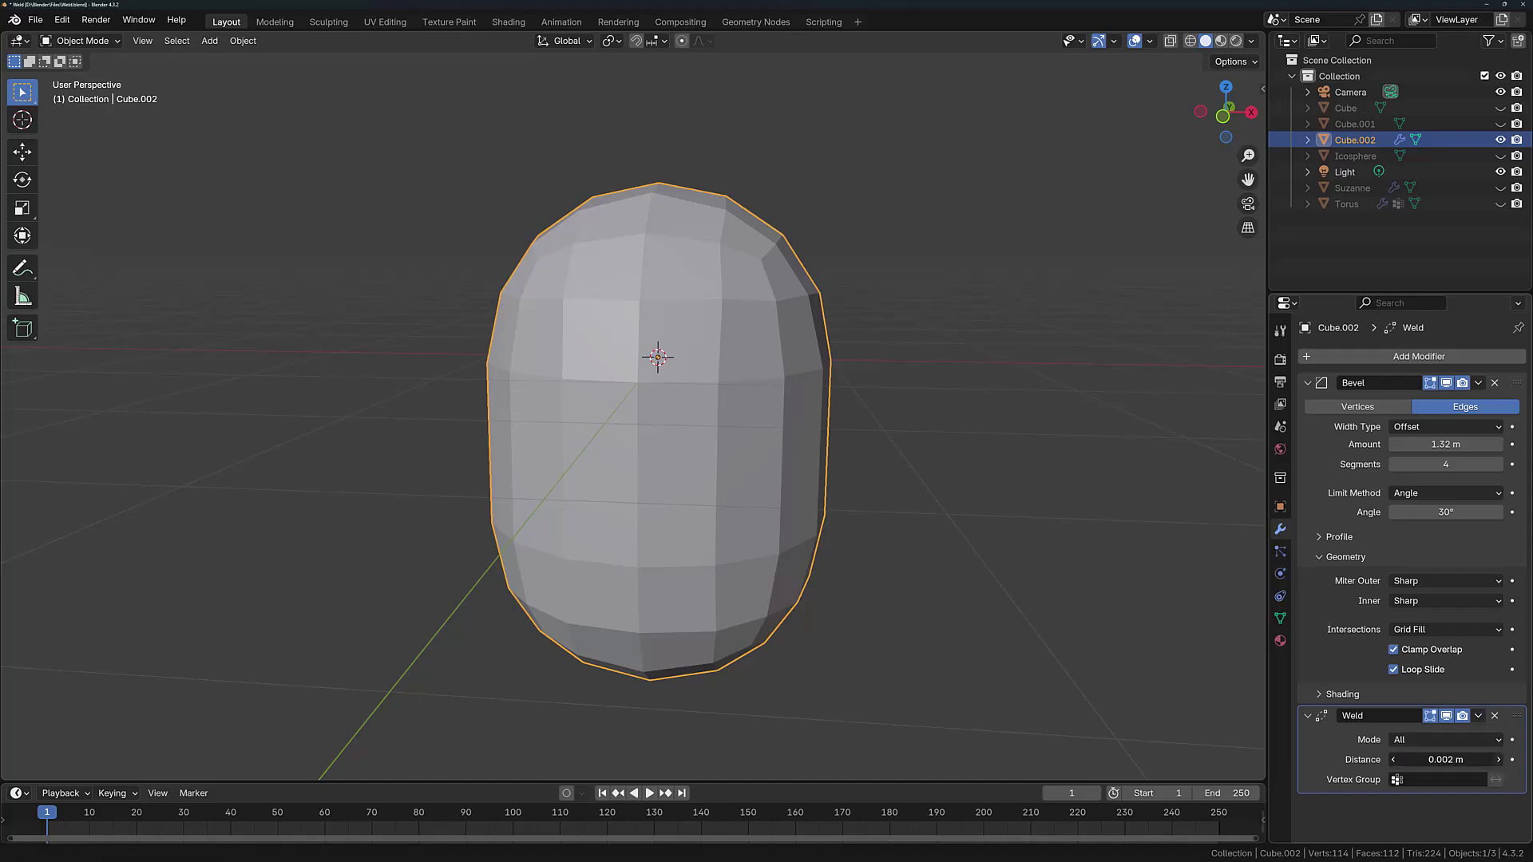
pyautogui.click(1498, 760)
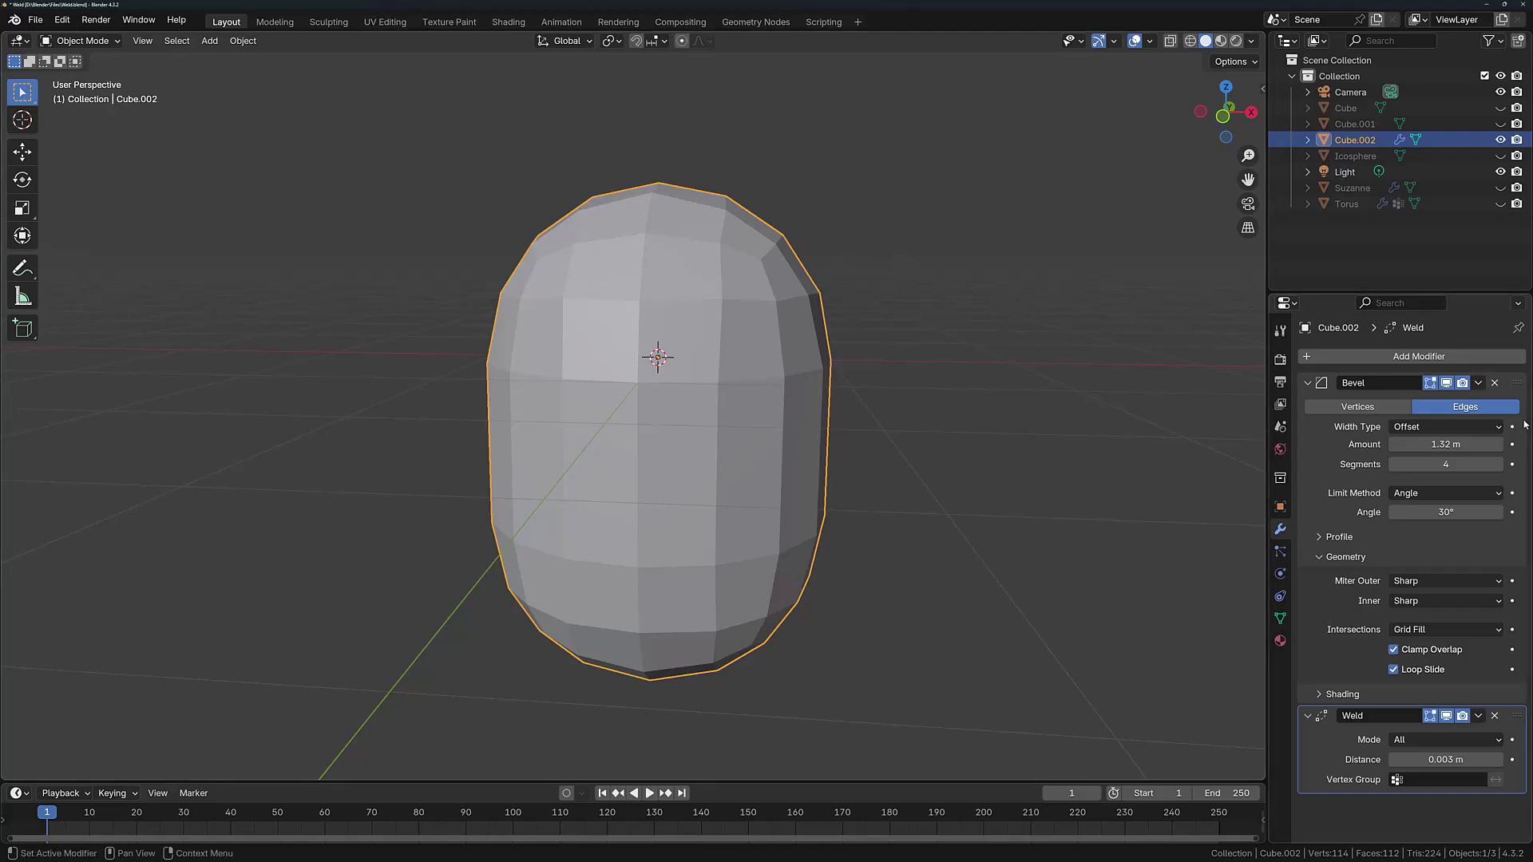
# Step: Apply the Bevel and then the Weld modifier, leaving a 114-vertex mesh
pyautogui.click(1481, 387)
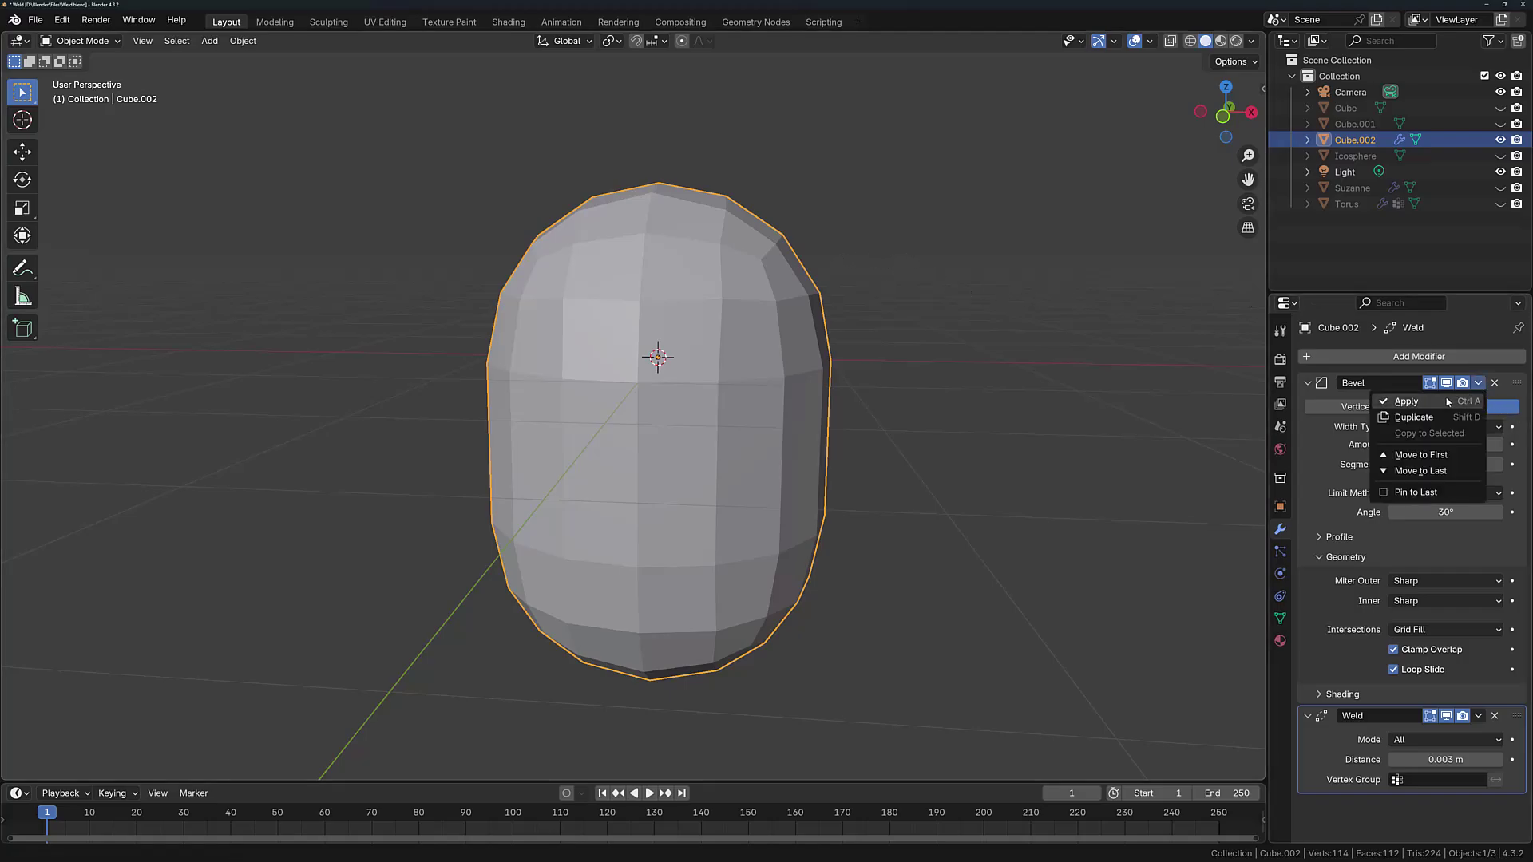
pyautogui.click(1475, 399)
pyautogui.click(1479, 384)
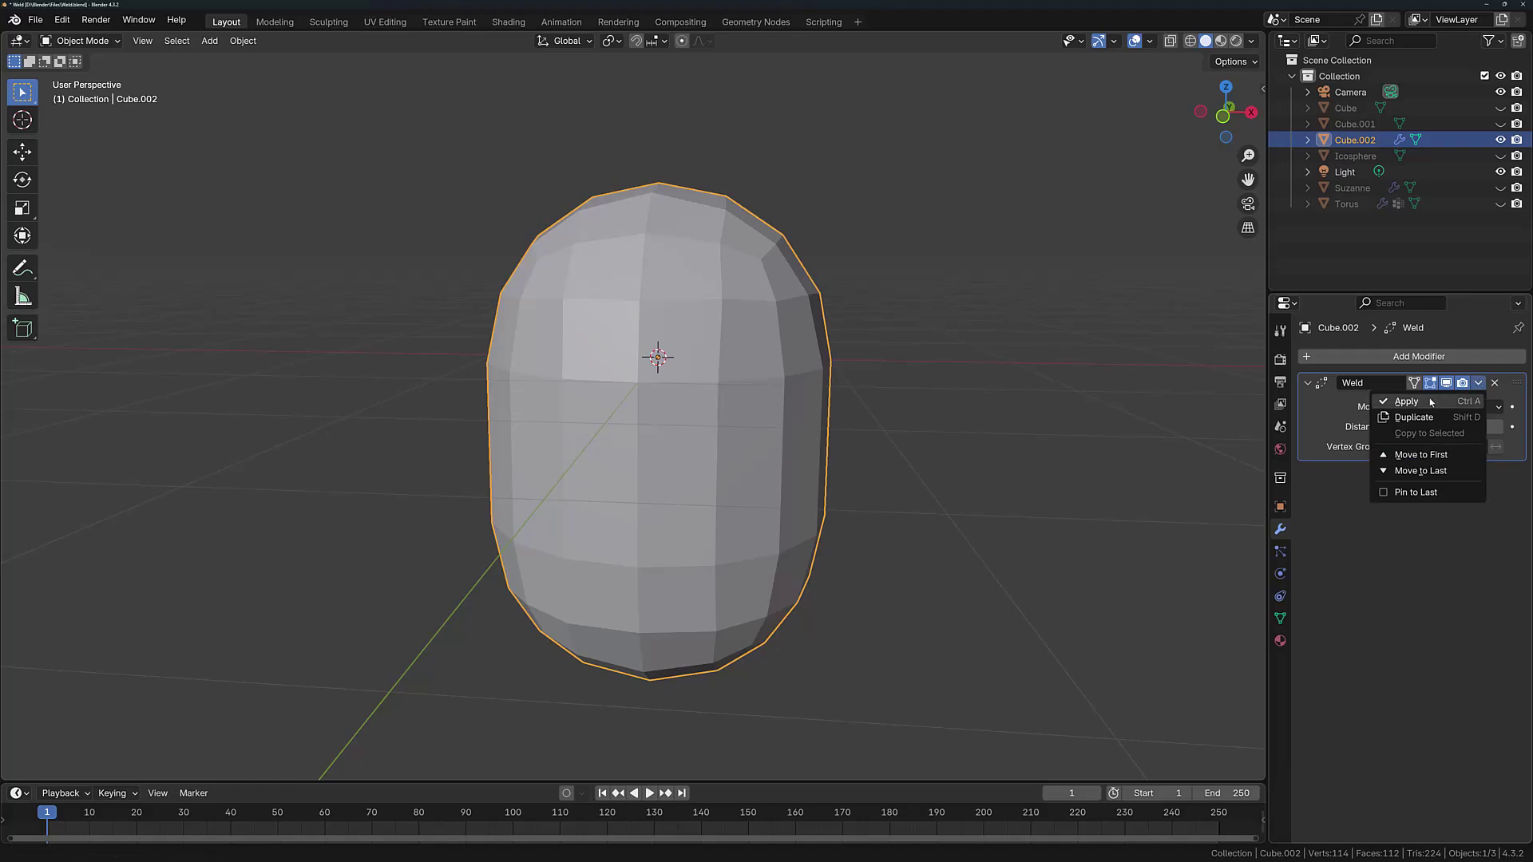
pyautogui.click(1429, 400)
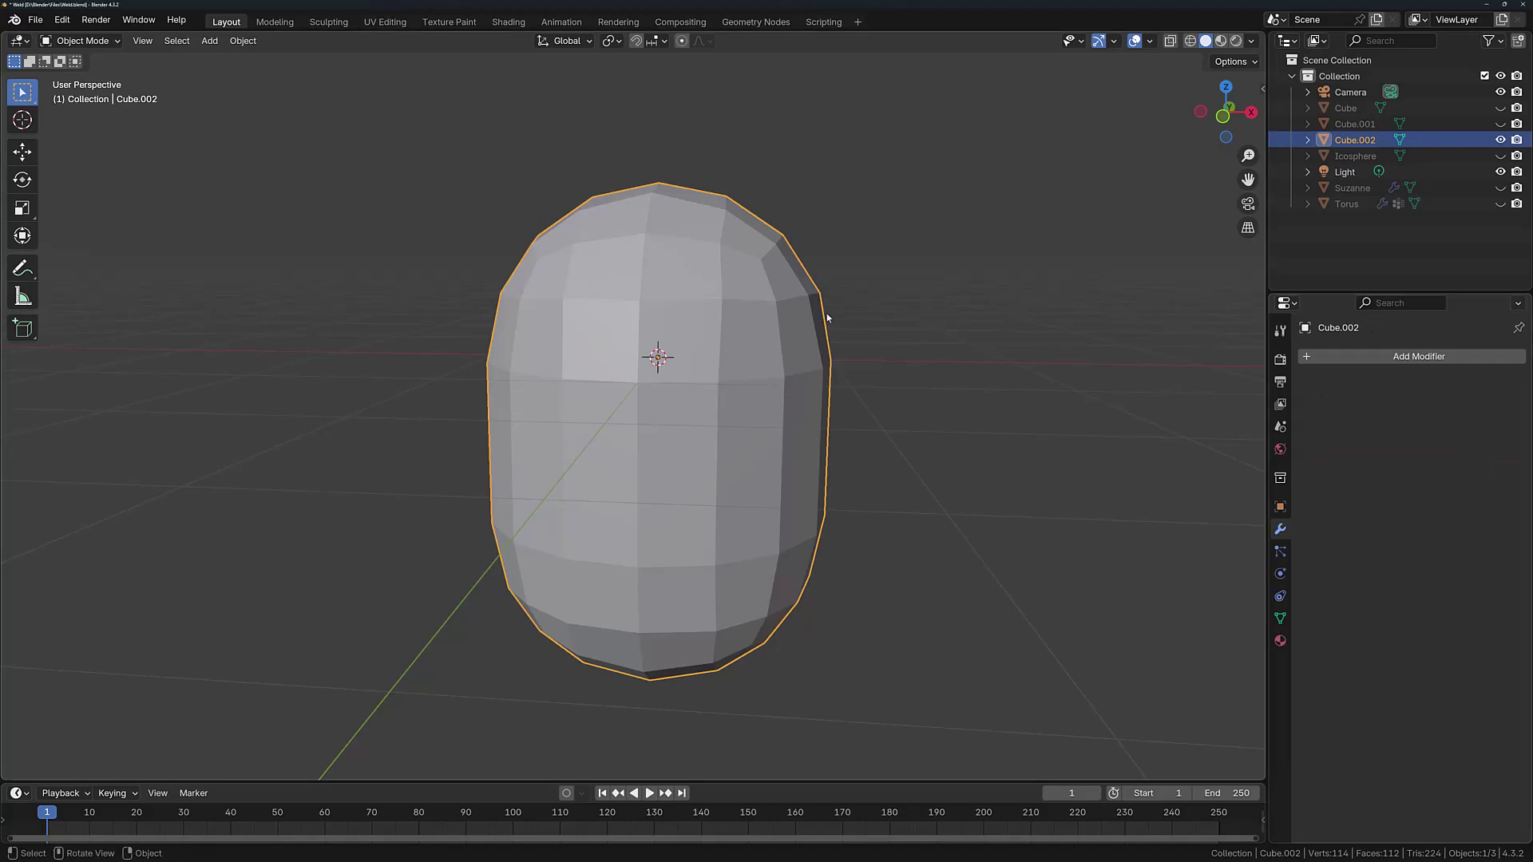
# Step: In Edit Mode, test-move a former seam vertex to confirm no duplicate lies beneath, then cancel
pyautogui.press('Tab')
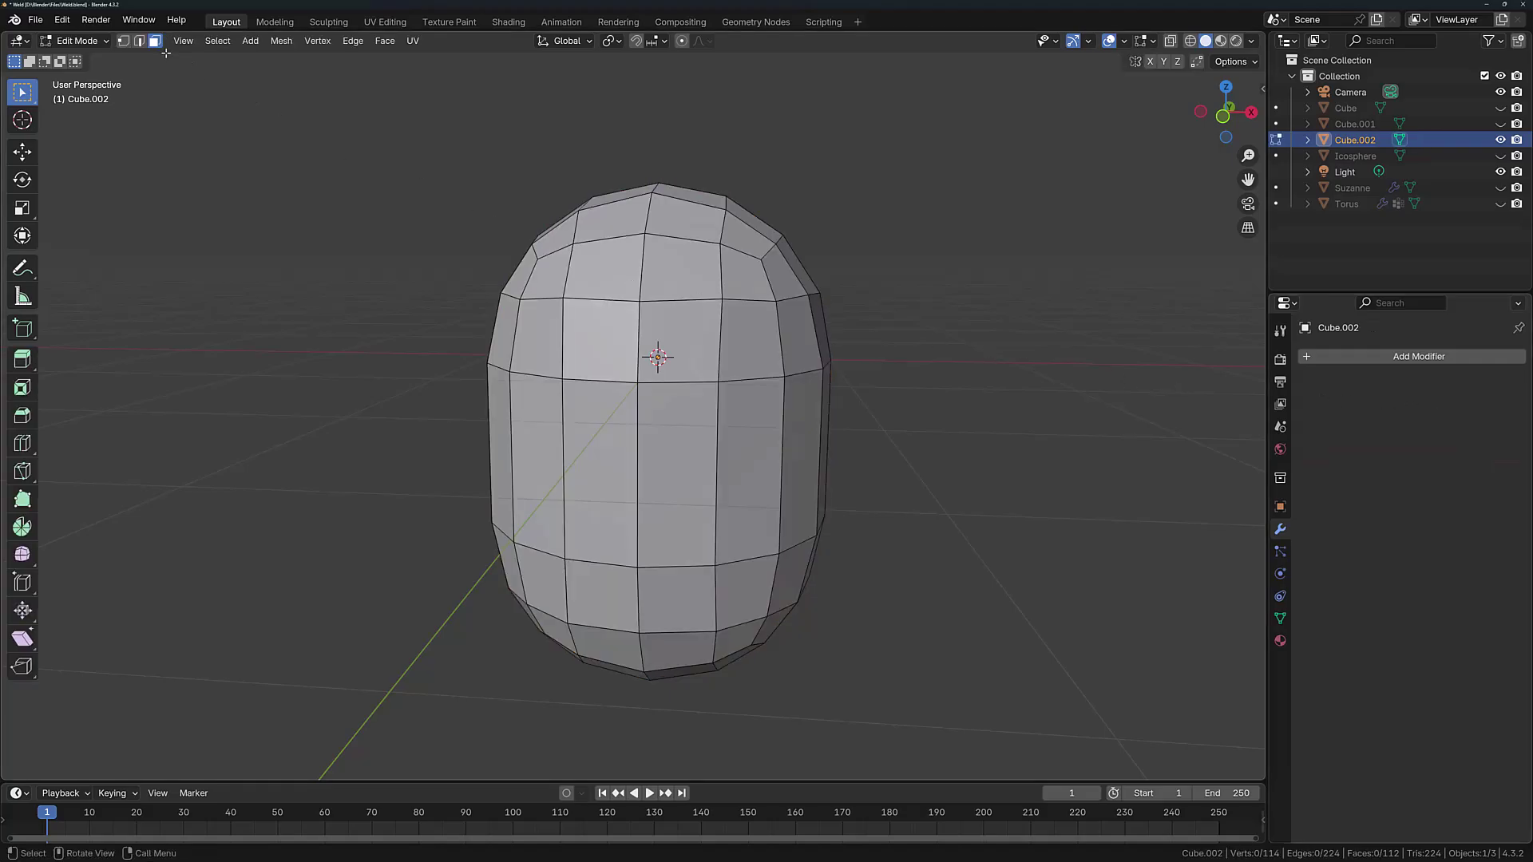
pyautogui.click(641, 305)
pyautogui.scroll(1, 676, 313)
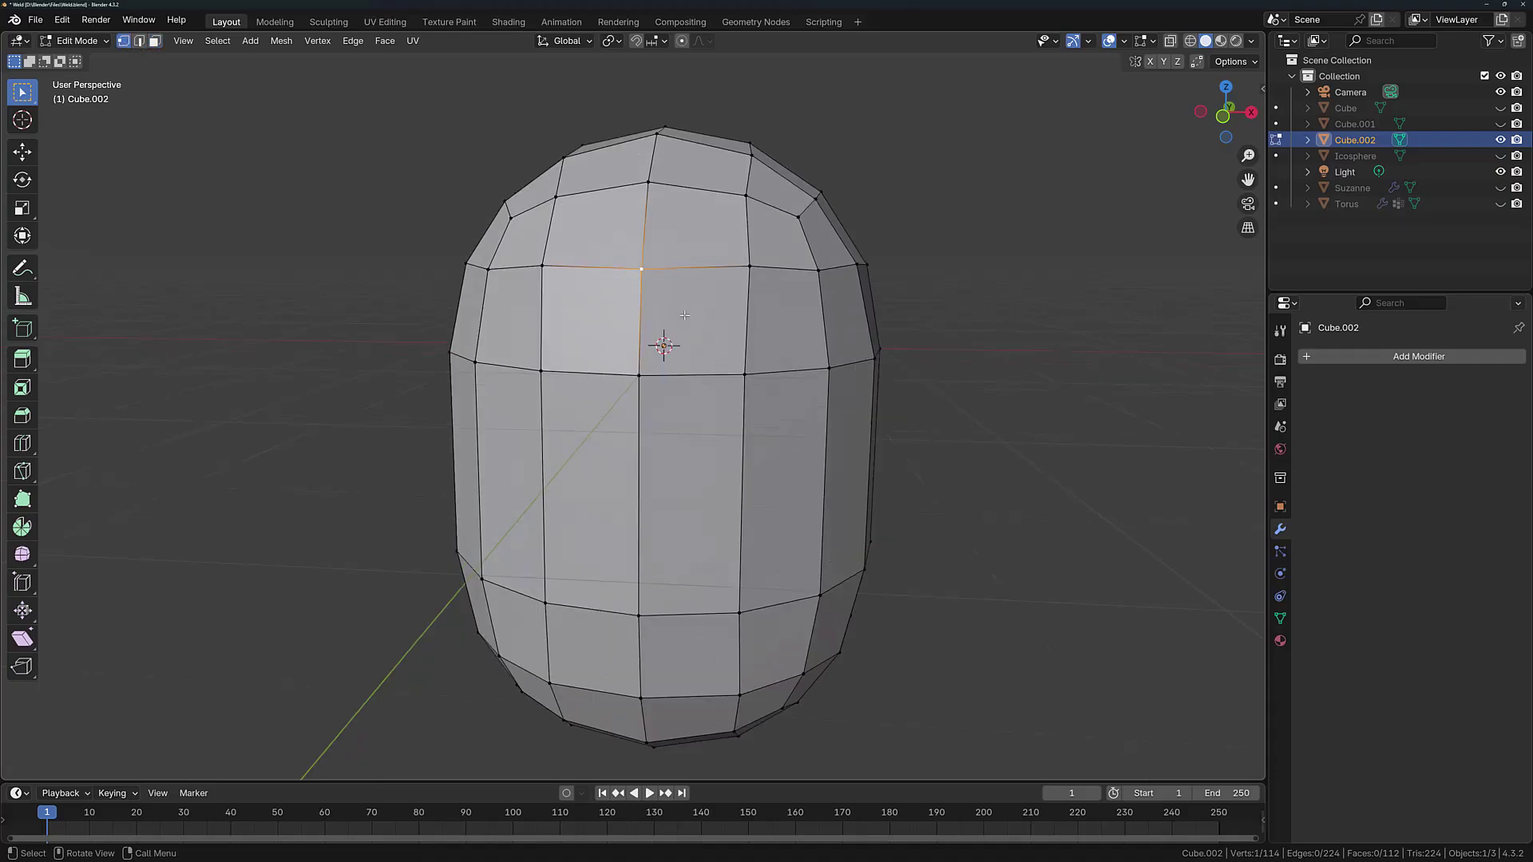
pyautogui.press('g')
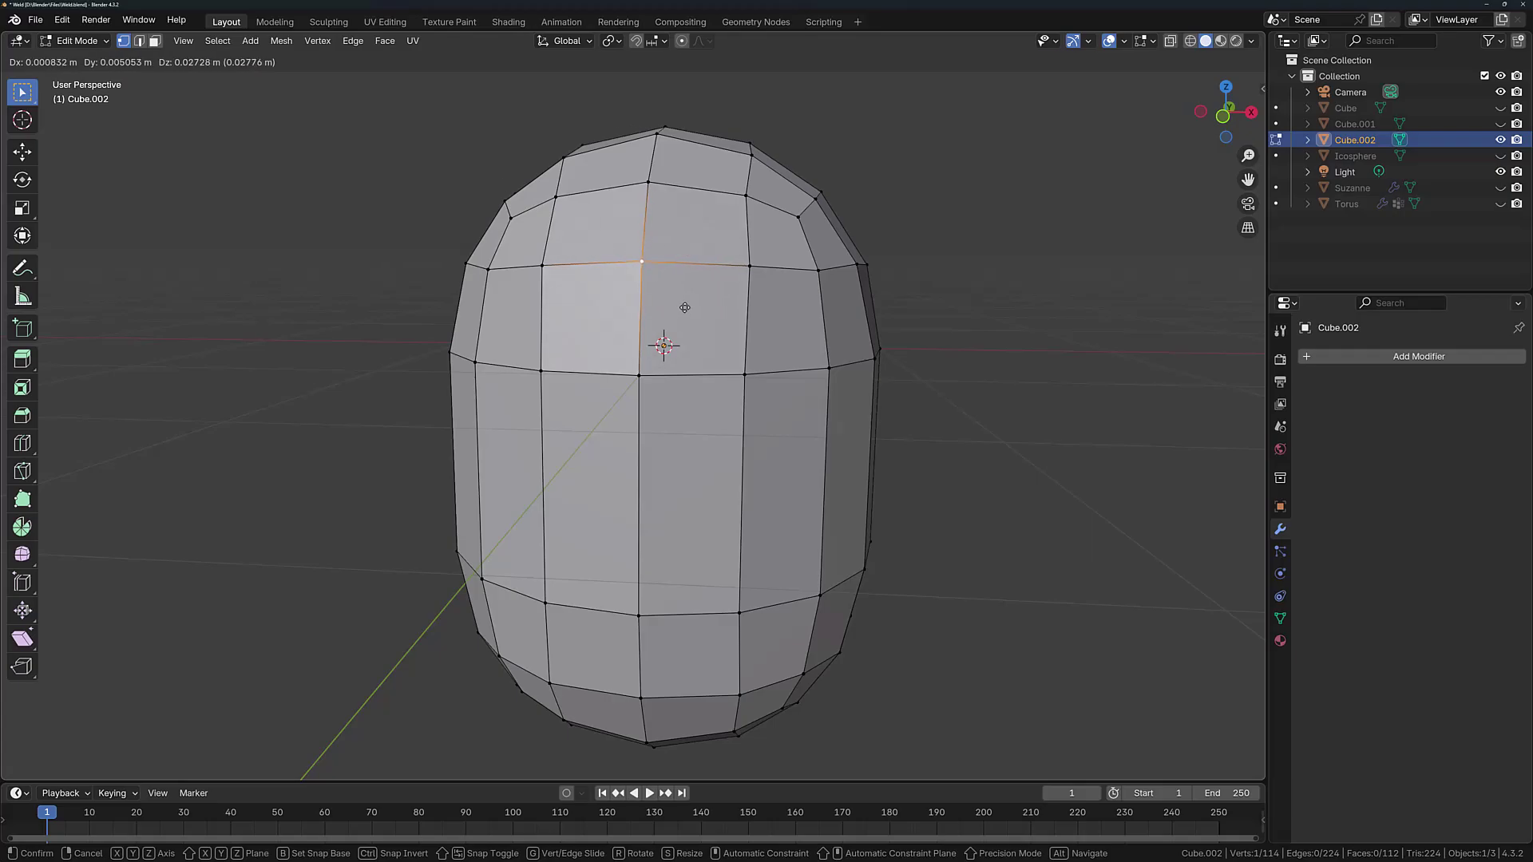
pyautogui.press('Escape')
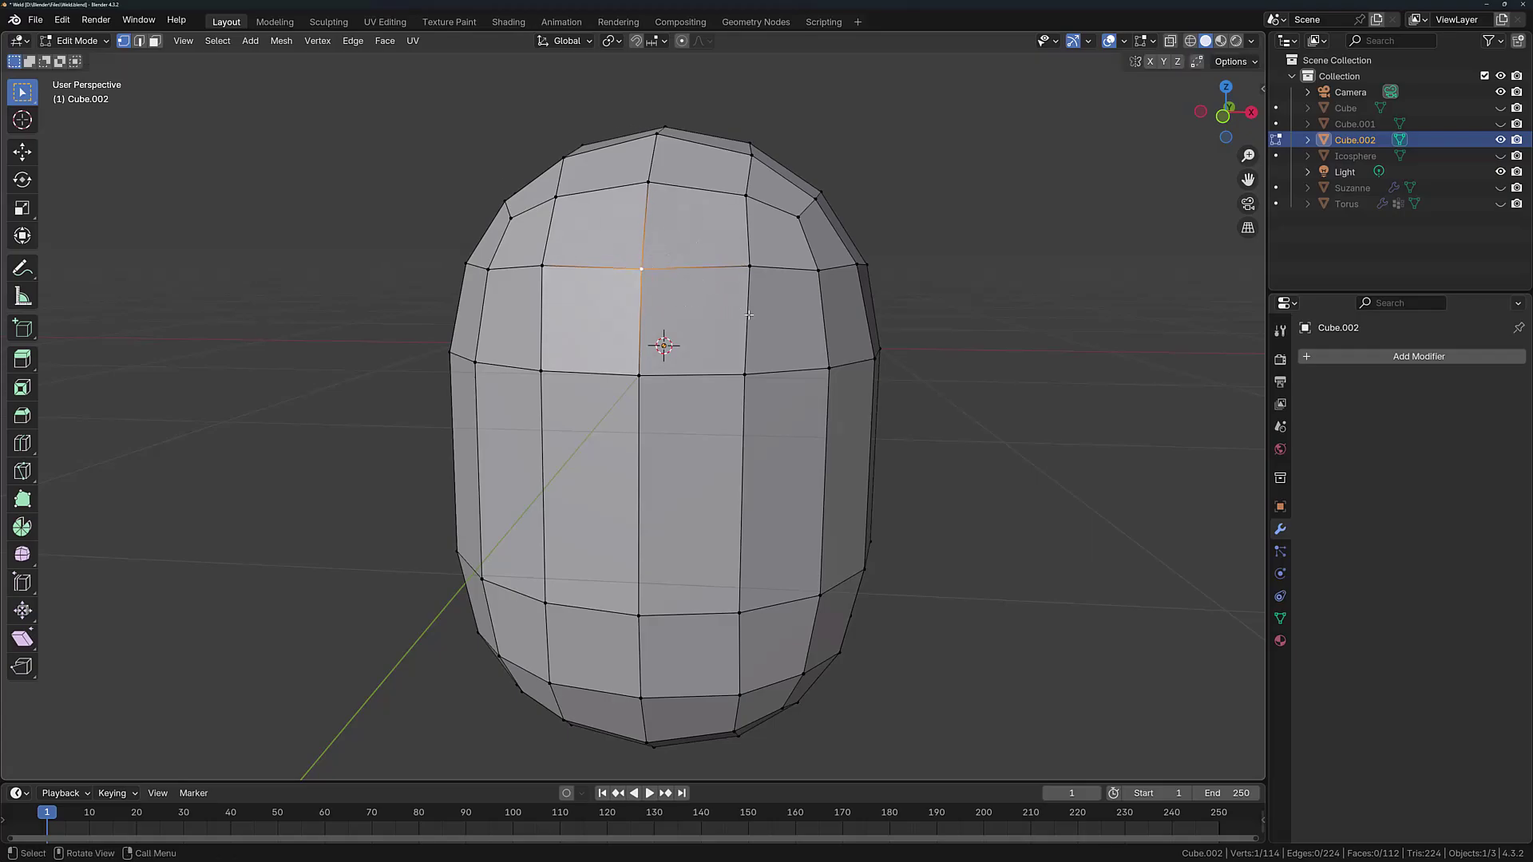